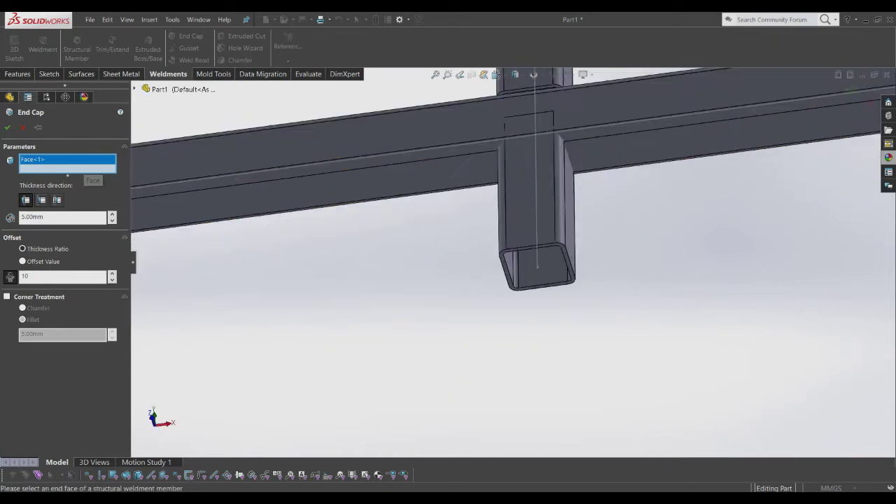
# Step: Add the second through seventh post bottom end faces to the 5.00mm End Cap
pyautogui.click(534, 250)
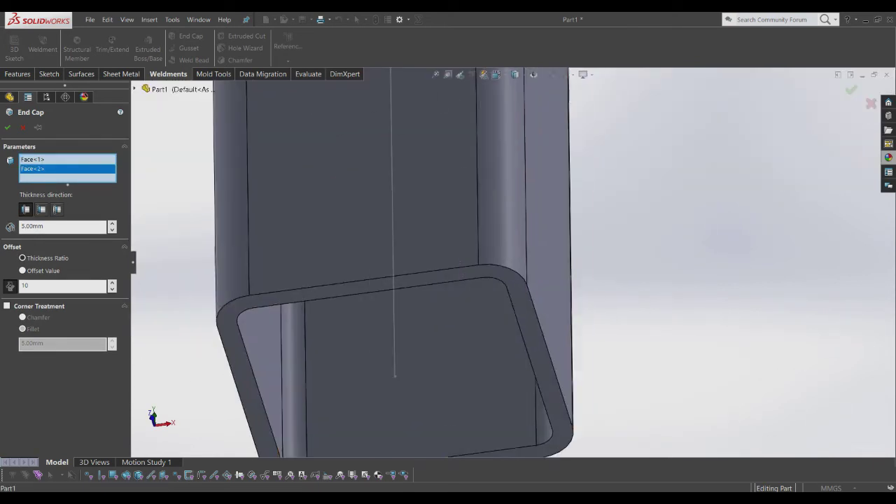
pyautogui.click(543, 324)
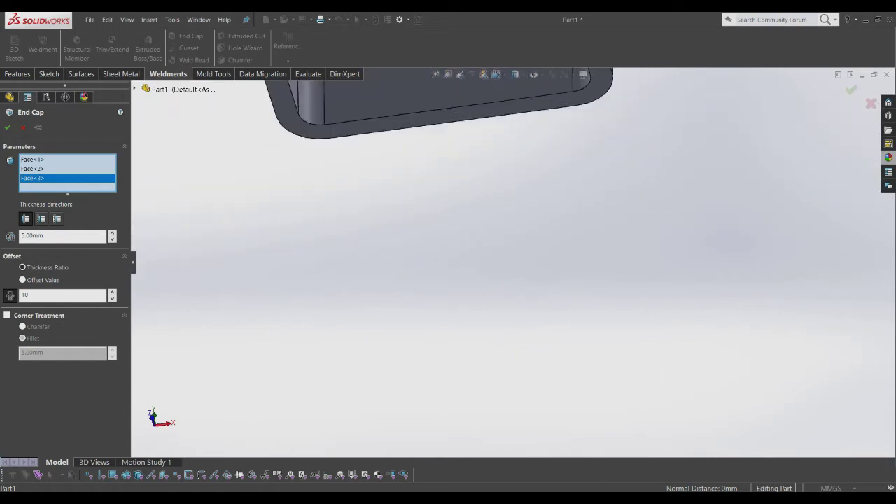
pyautogui.click(350, 231)
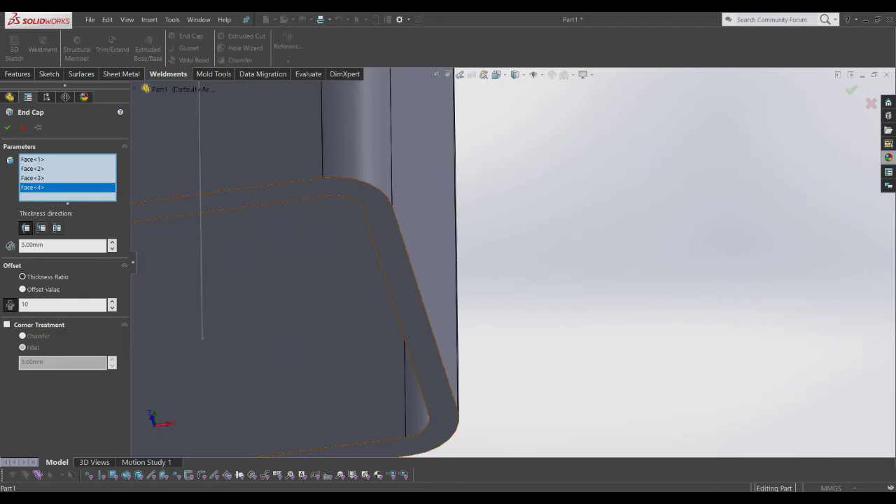
pyautogui.click(413, 308)
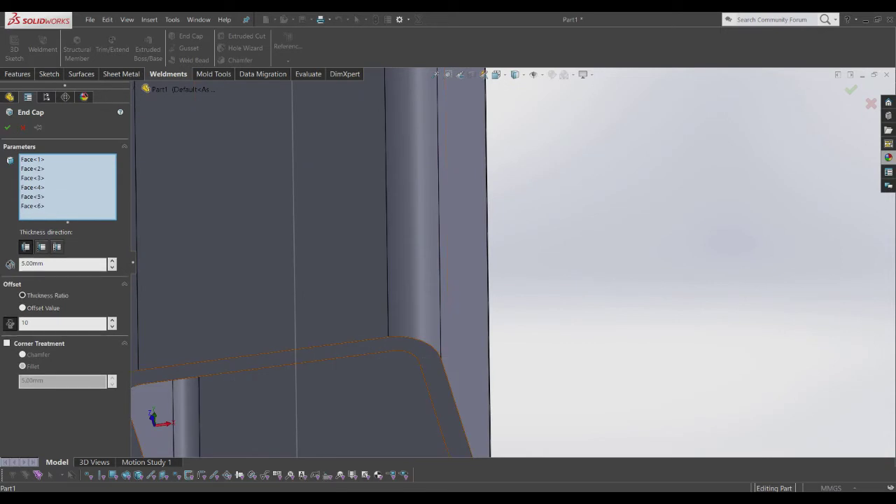
pyautogui.click(420, 357)
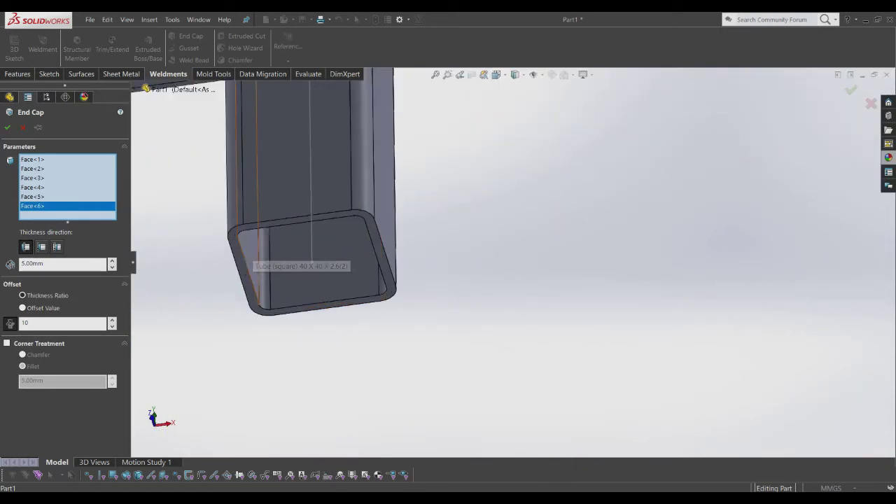
pyautogui.click(311, 263)
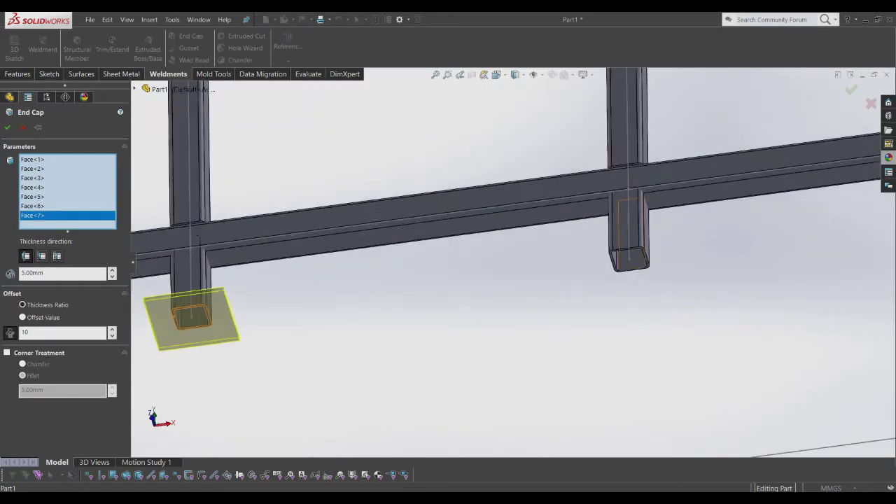
# Step: Add the eighth, ninth and tenth post end faces (up to Face<10>) to the End Cap
pyautogui.scroll(5, 634, 260)
pyautogui.click(634, 260)
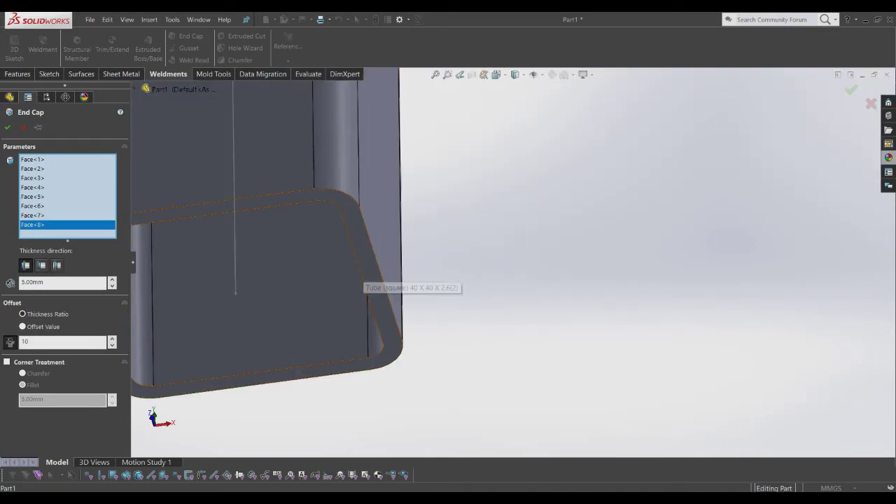
pyautogui.click(367, 297)
pyautogui.scroll(2, 504, 266)
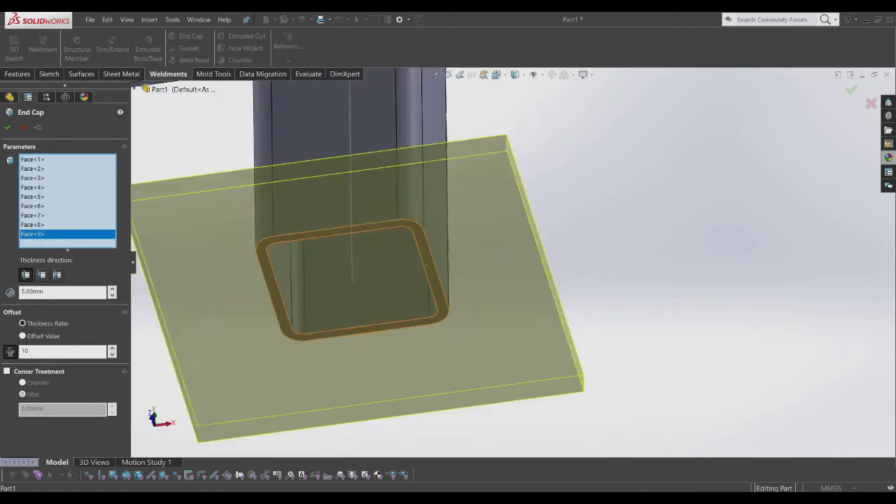
pyautogui.scroll(3, 504, 266)
pyautogui.scroll(3, 504, 266)
pyautogui.scroll(2, 504, 266)
pyautogui.scroll(-3, 637, 241)
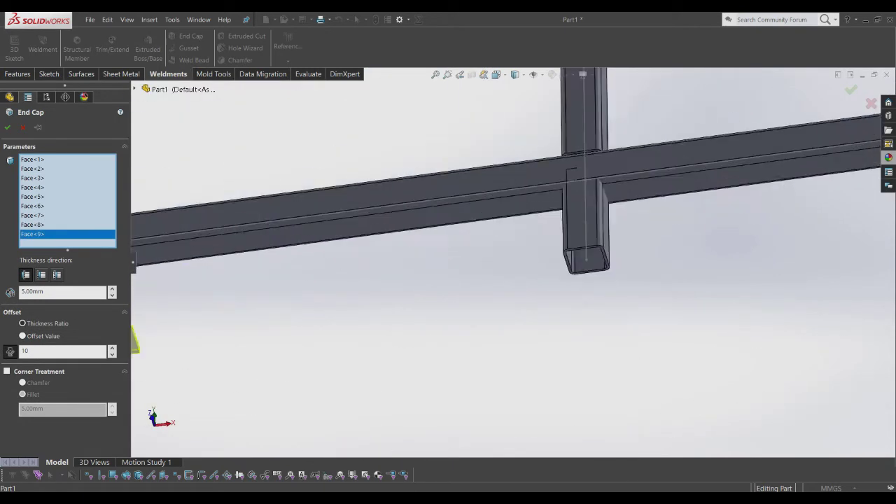
pyautogui.scroll(-3, 638, 242)
pyautogui.scroll(-2, 637, 241)
pyautogui.click(553, 392)
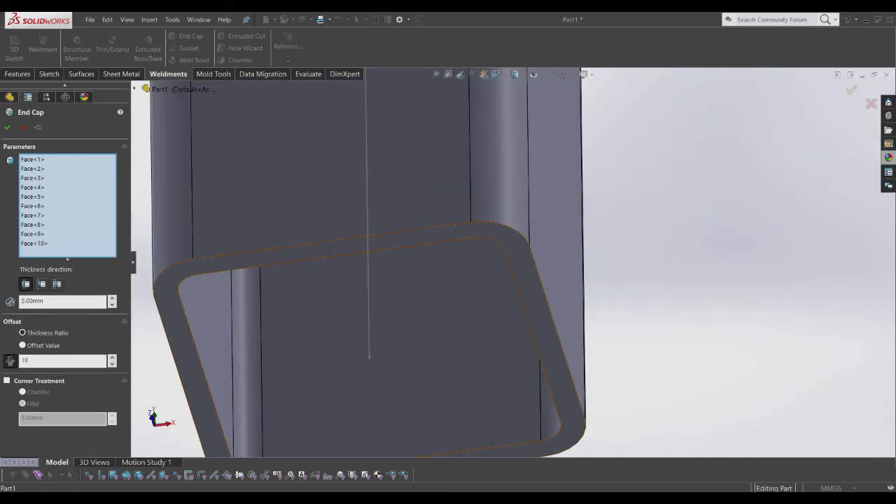
pyautogui.scroll(2, 511, 266)
pyautogui.scroll(2, 510, 266)
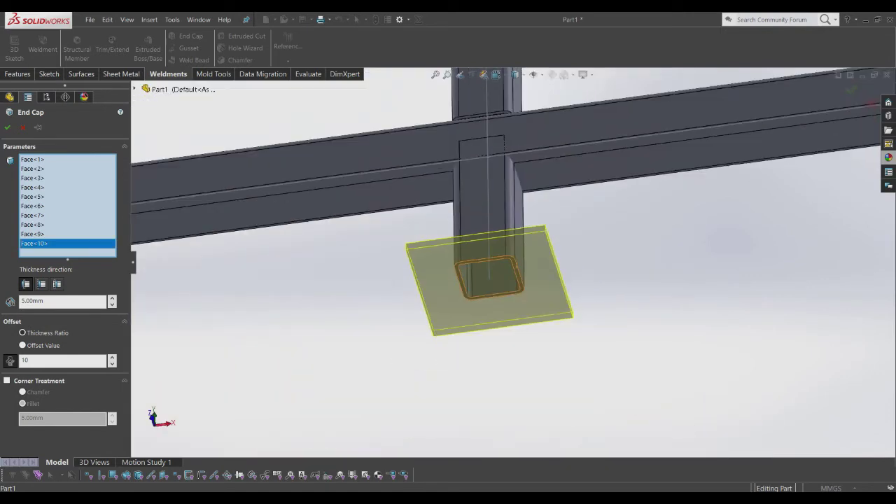
pyautogui.scroll(2, 505, 266)
pyautogui.scroll(2, 504, 266)
pyautogui.scroll(3, 504, 266)
# Step: Select the eleventh post's bottom end face (Face<11>) for the End Cap
pyautogui.scroll(2, 504, 266)
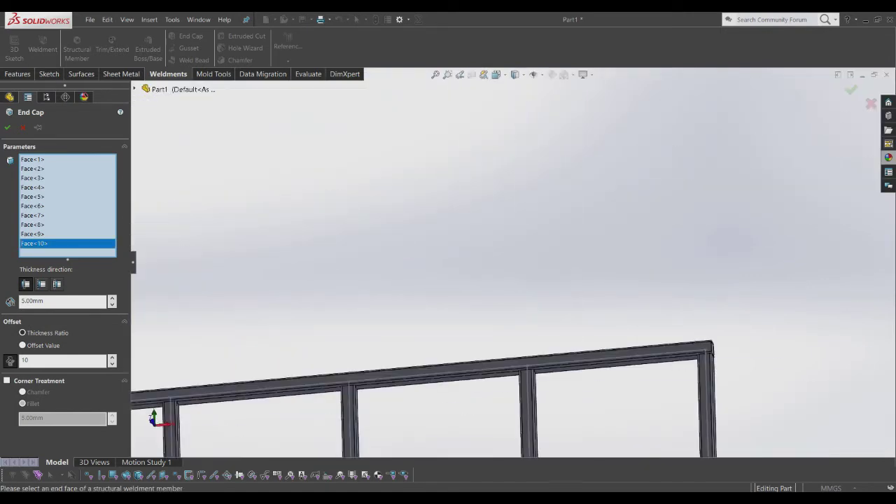
pyautogui.scroll(2, 504, 266)
pyautogui.scroll(-3, 448, 350)
pyautogui.scroll(-2, 448, 350)
pyautogui.scroll(1, 448, 315)
pyautogui.scroll(1, 448, 315)
pyautogui.scroll(3, 448, 315)
pyautogui.scroll(-2, 308, 315)
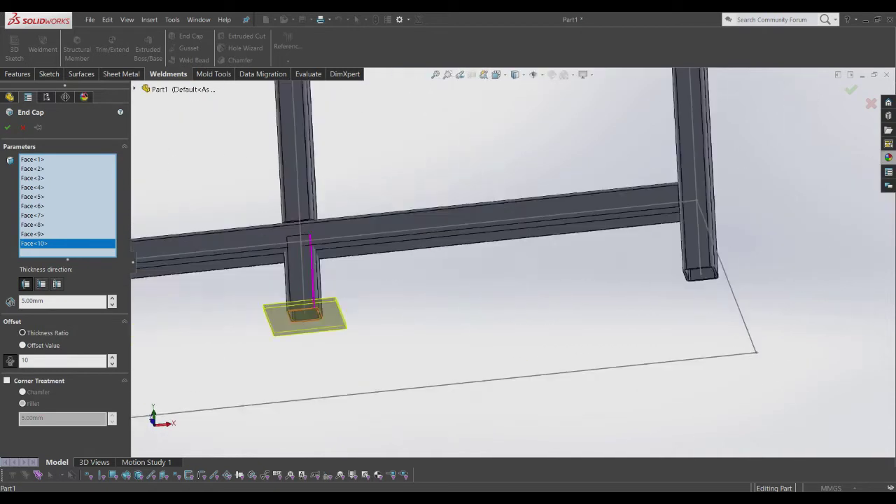
pyautogui.scroll(-2, 700, 273)
pyautogui.scroll(-2, 700, 273)
pyautogui.scroll(-2, 700, 273)
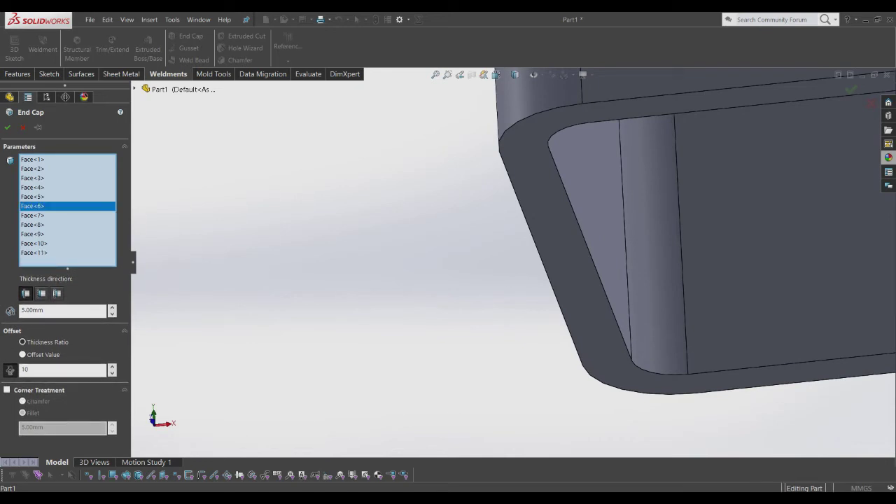
pyautogui.scroll(3, 518, 266)
pyautogui.scroll(3, 518, 266)
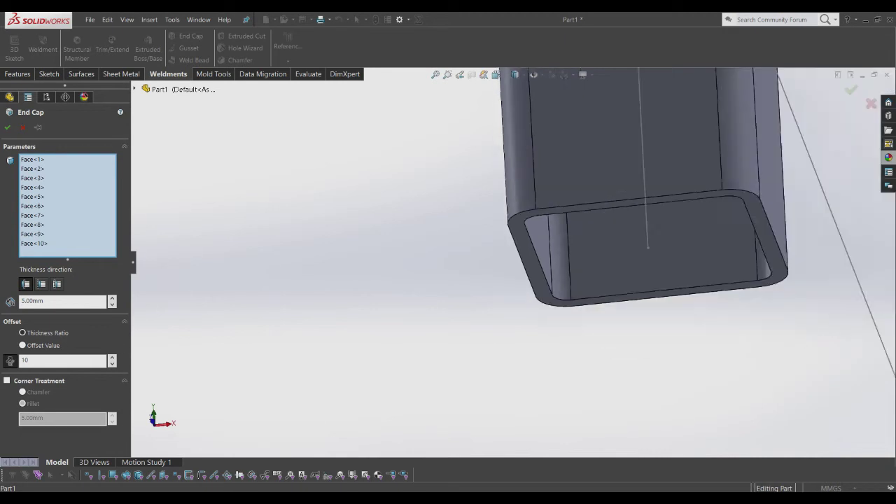
pyautogui.scroll(3, 518, 266)
pyautogui.scroll(3, 518, 266)
pyautogui.scroll(3, 505, 252)
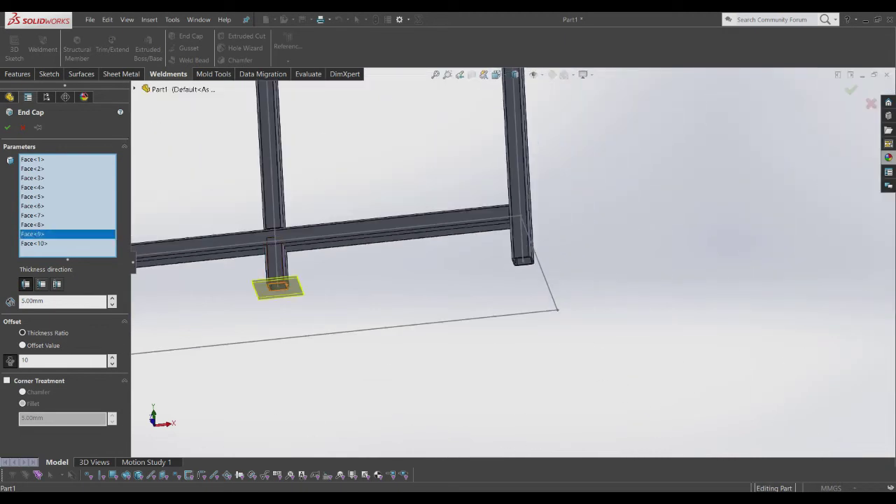
pyautogui.scroll(-3, 525, 259)
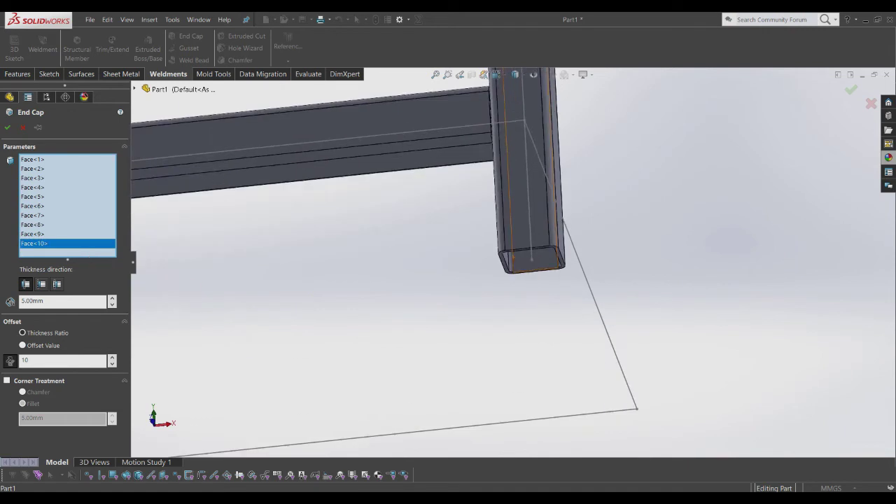
pyautogui.scroll(-3, 526, 259)
pyautogui.click(701, 301)
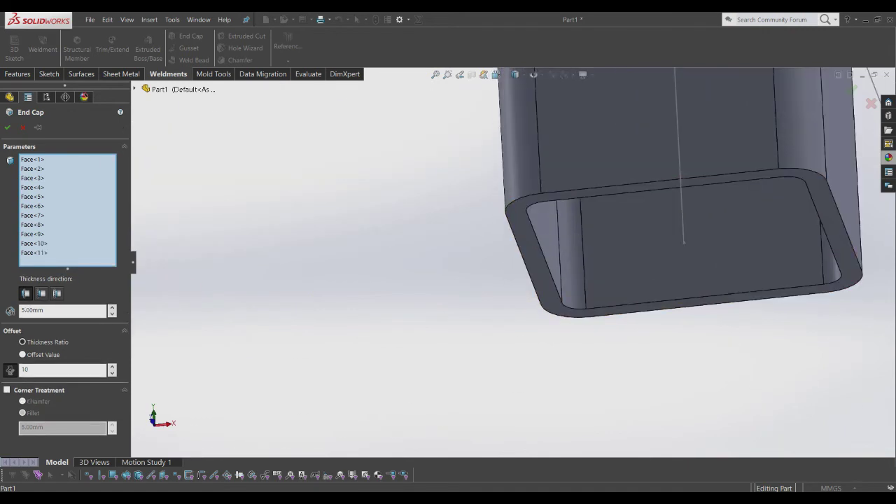
# Step: Zoom in on a rail/post joint and launch the Trim/Extend tool
pyautogui.scroll(3, 519, 270)
pyautogui.scroll(3, 518, 270)
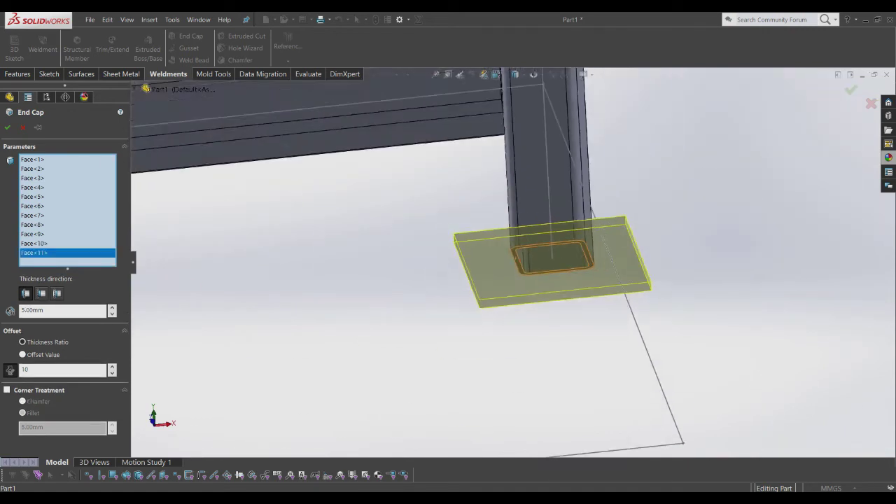
pyautogui.scroll(3, 518, 269)
pyautogui.scroll(2, 518, 270)
pyautogui.scroll(2, 518, 270)
pyautogui.scroll(-2, 238, 287)
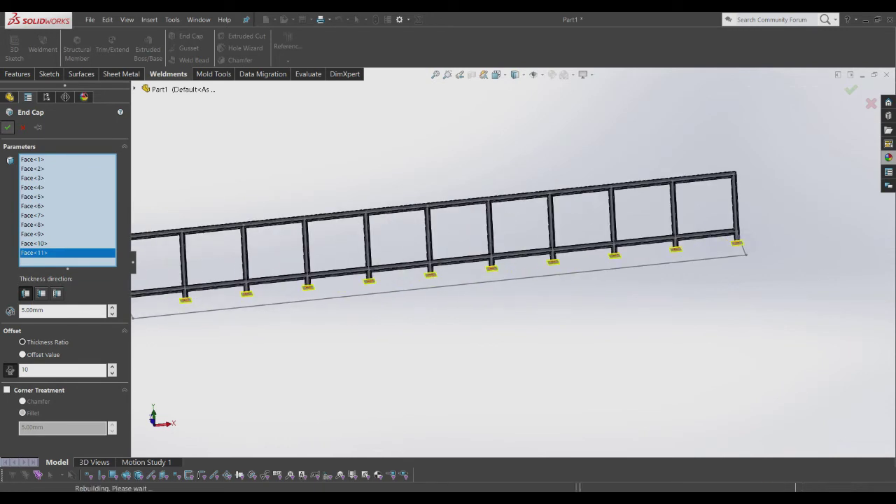
pyautogui.scroll(-3, 432, 252)
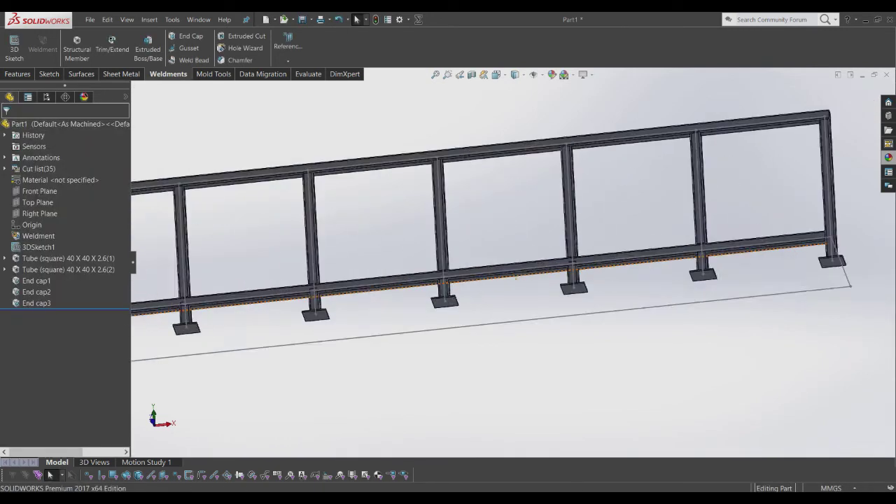
pyautogui.scroll(-4, 432, 252)
pyautogui.scroll(-1, 777, 291)
pyautogui.scroll(-3, 778, 291)
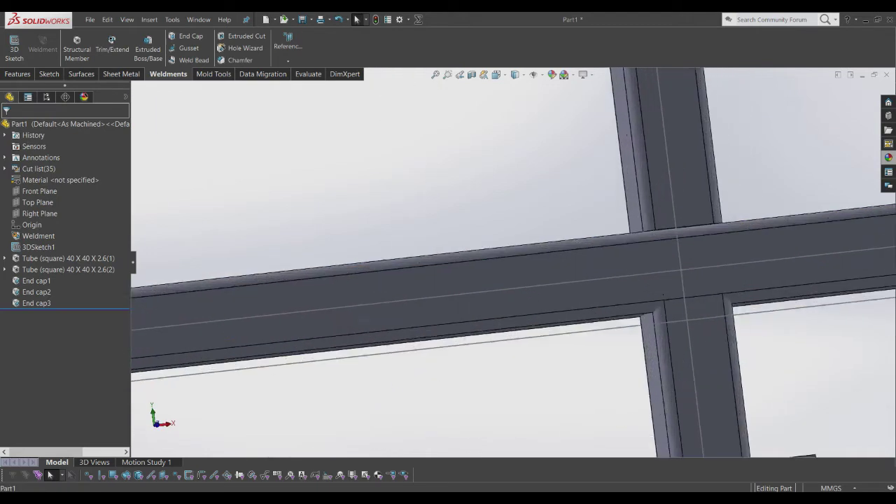
pyautogui.scroll(-2, 777, 290)
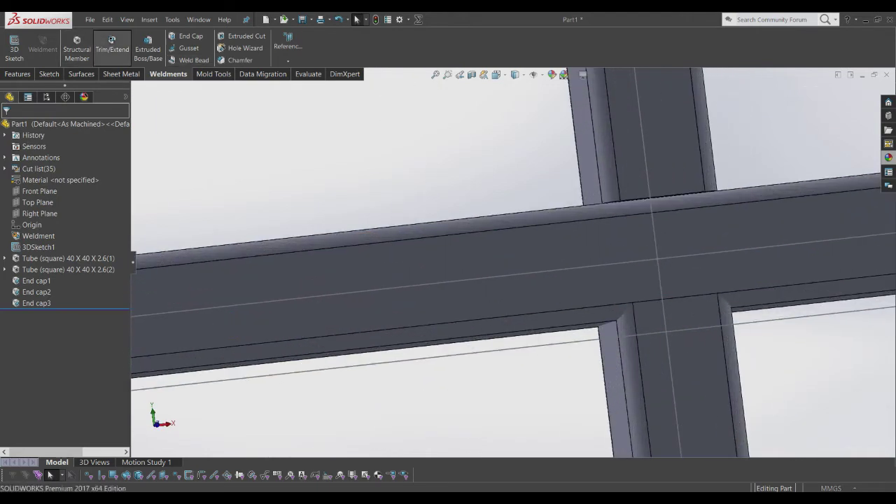
pyautogui.click(112, 49)
pyautogui.click(602, 308)
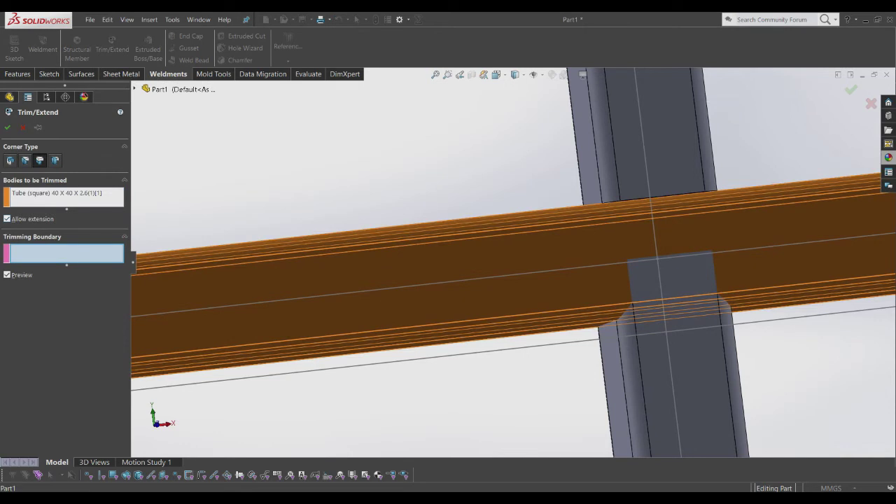
pyautogui.click(39, 160)
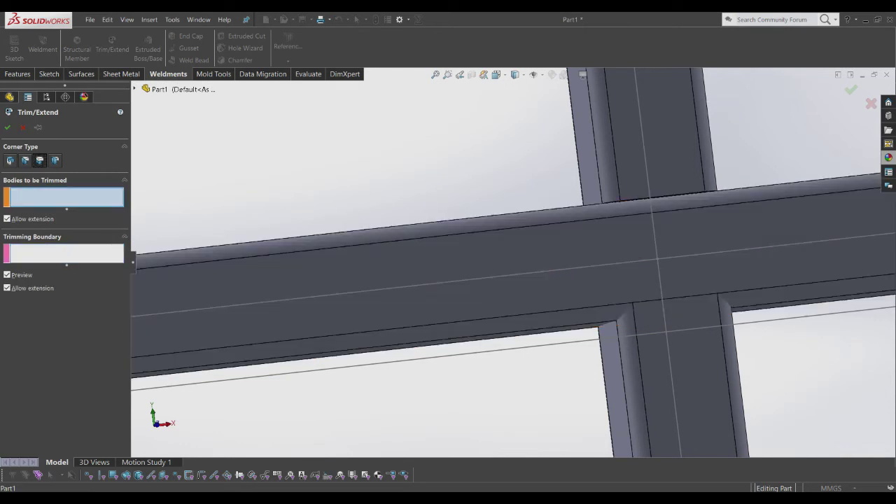
pyautogui.click(490, 280)
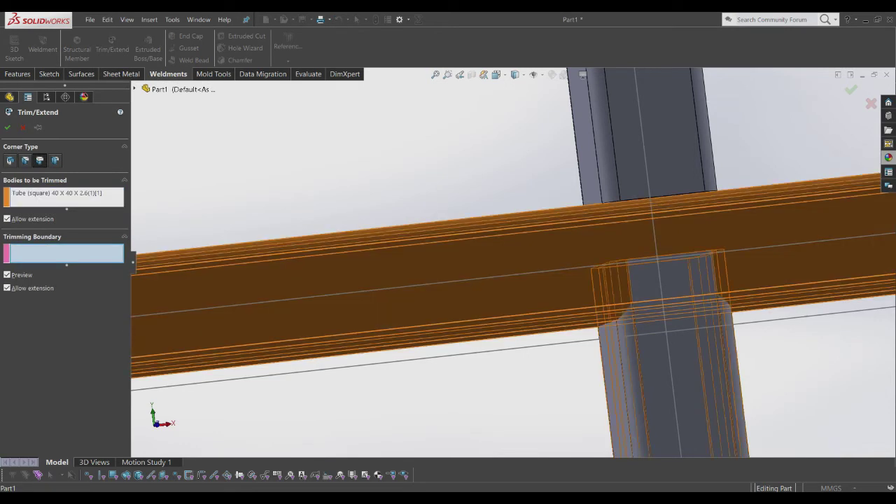
pyautogui.click(672, 392)
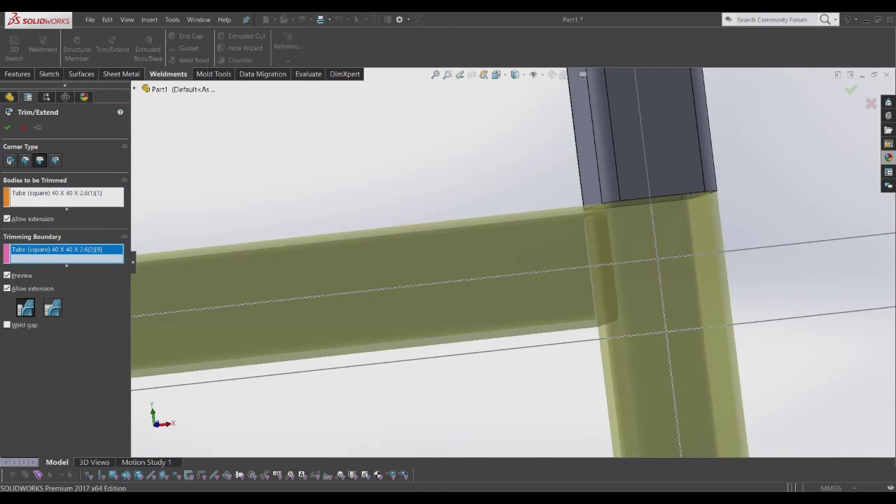
pyautogui.press('Return')
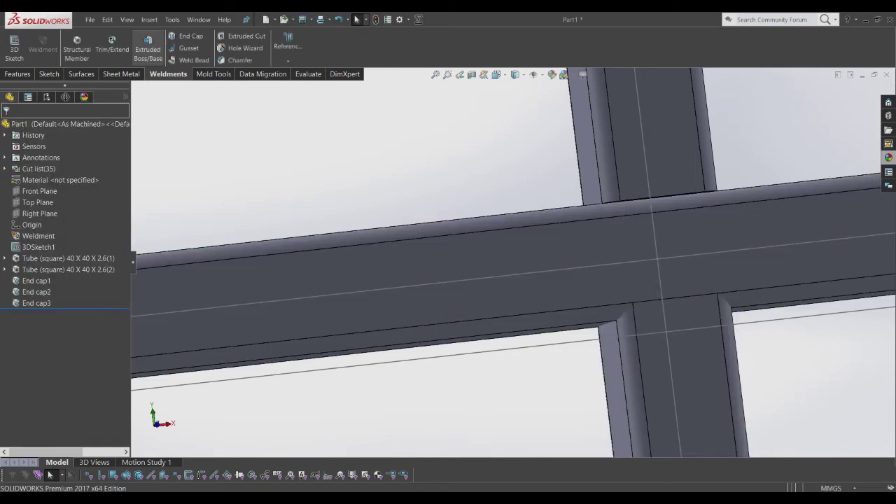
pyautogui.click(112, 46)
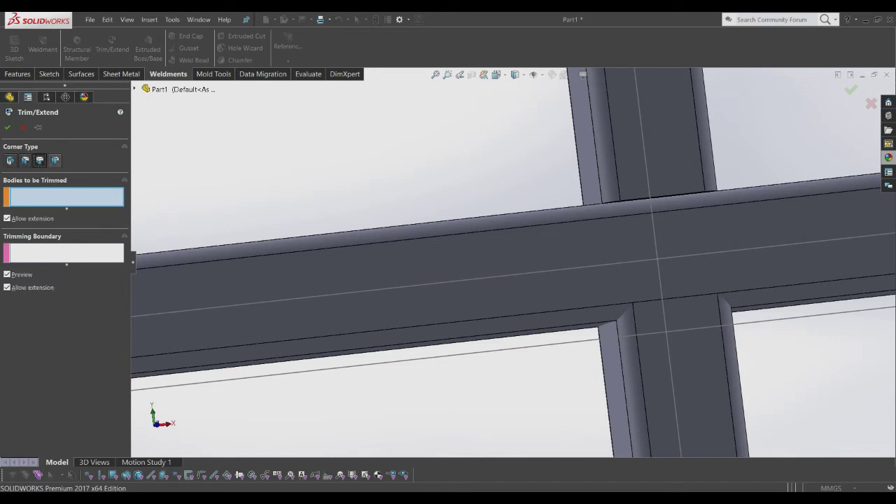
pyautogui.click(392, 280)
pyautogui.click(672, 392)
pyautogui.scroll(3, 599, 334)
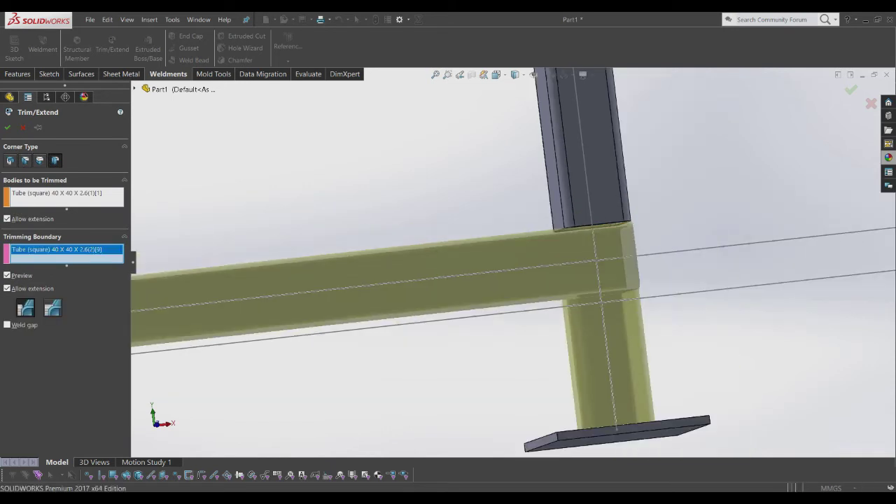
pyautogui.scroll(2, 599, 334)
pyautogui.scroll(2, 599, 335)
pyautogui.scroll(-3, 420, 243)
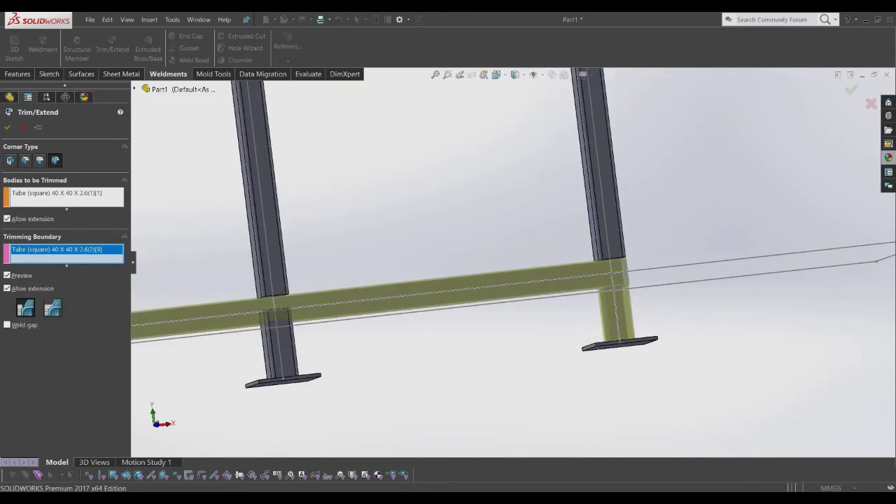
pyautogui.click(10, 160)
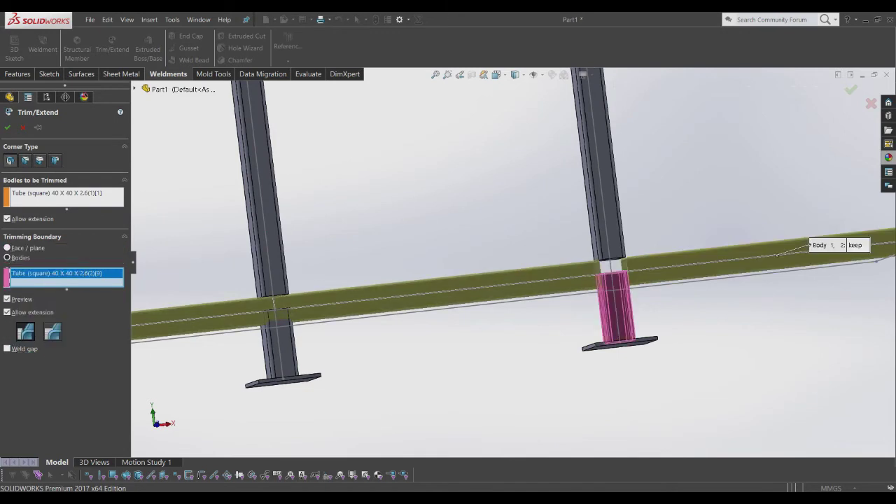
pyautogui.click(25, 160)
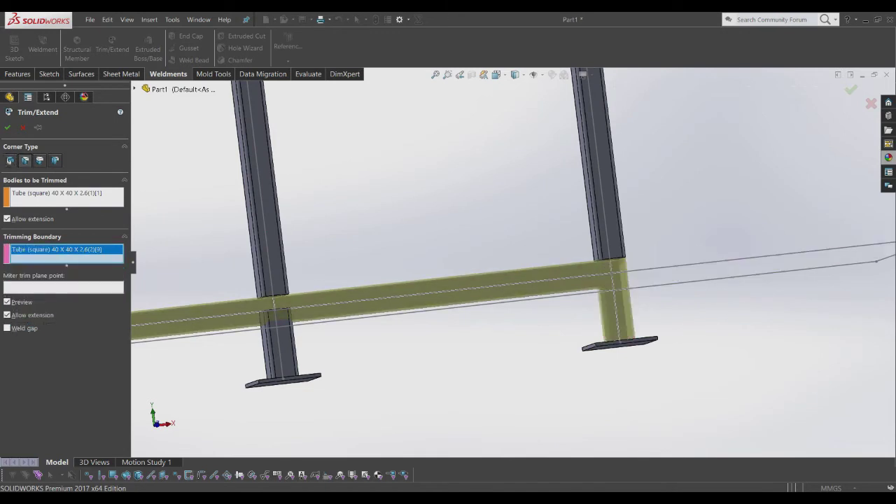
pyautogui.click(40, 160)
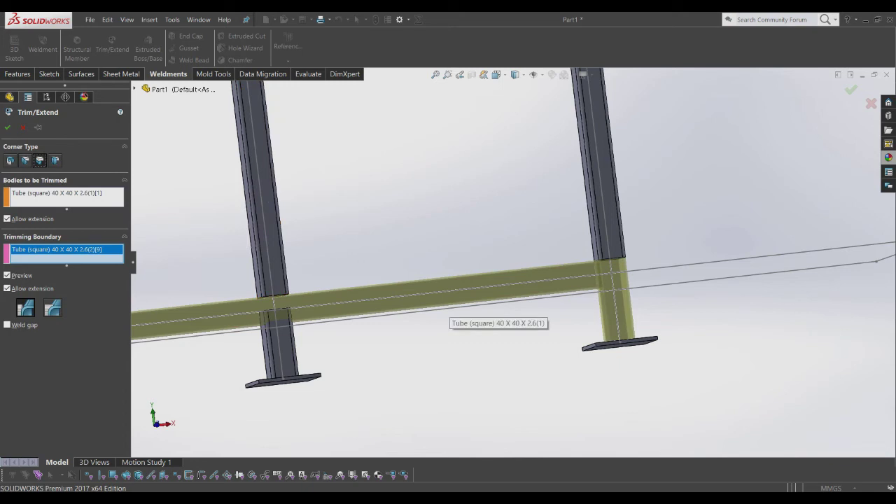
pyautogui.press('Return')
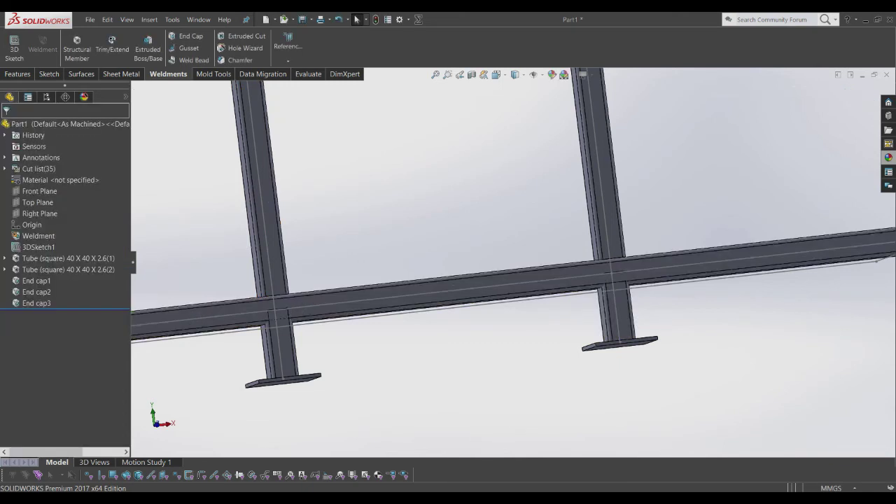
pyautogui.press('f')
pyautogui.scroll(-5, 532, 273)
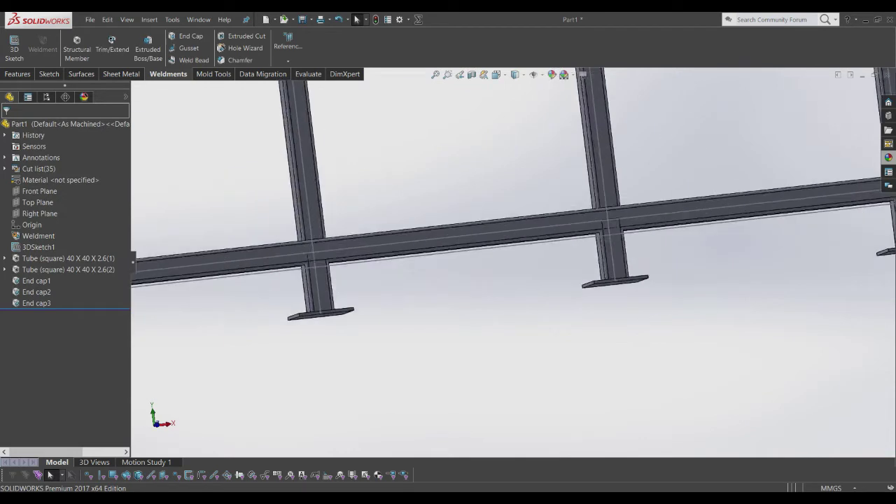
pyautogui.scroll(2, 396, 280)
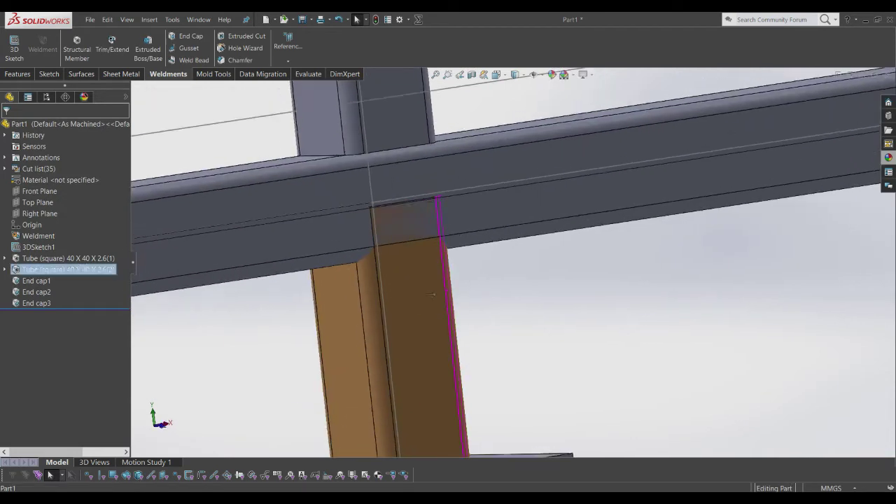
pyautogui.scroll(2, 395, 280)
pyautogui.scroll(2, 396, 281)
pyautogui.scroll(-3, 518, 280)
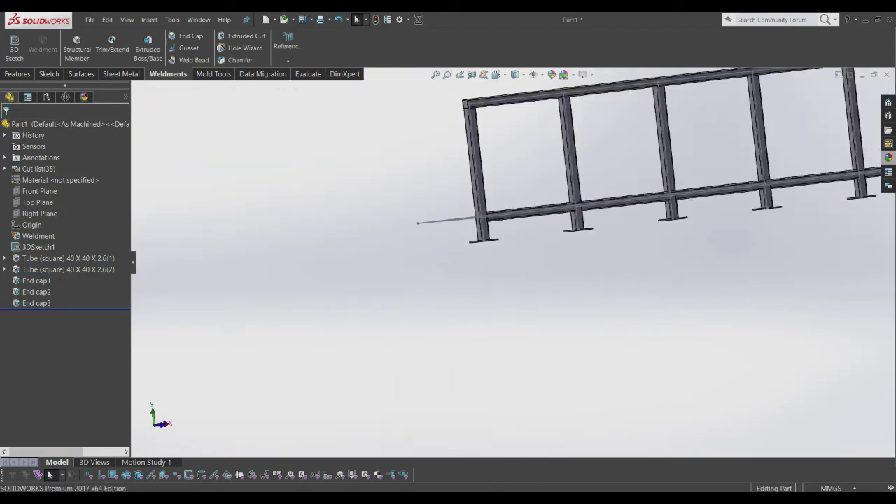
pyautogui.moveTo(490, 231); pyautogui.dragTo(532, 231, button='middle')
pyautogui.hotkey('ctrl', '1')
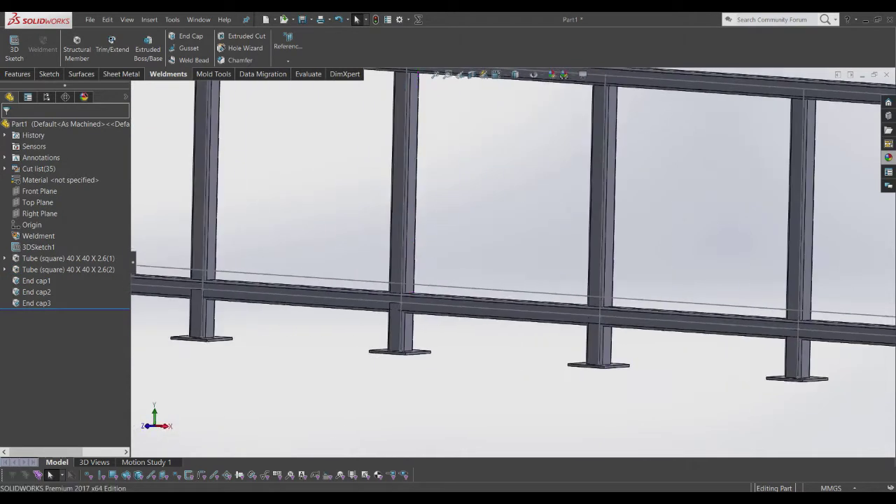
pyautogui.moveTo(490, 280); pyautogui.dragTo(518, 266, button='middle')
pyautogui.scroll(-3, 490, 281)
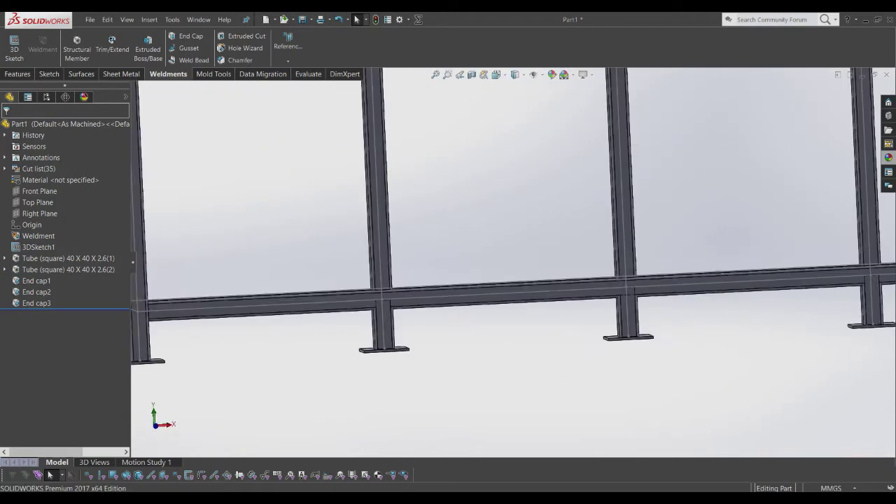
pyautogui.scroll(-3, 490, 280)
pyautogui.scroll(-3, 490, 281)
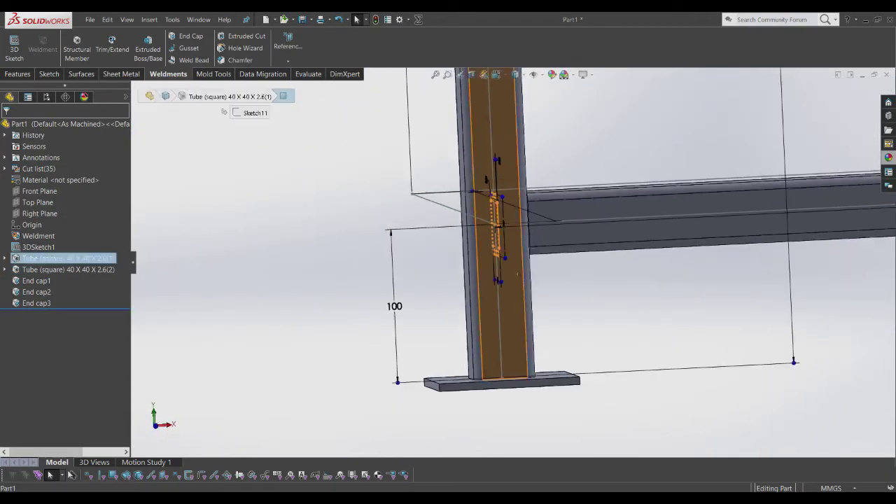
pyautogui.scroll(2, 133, 287)
pyautogui.scroll(2, 133, 287)
pyautogui.scroll(2, 133, 287)
pyautogui.scroll(-2, 615, 245)
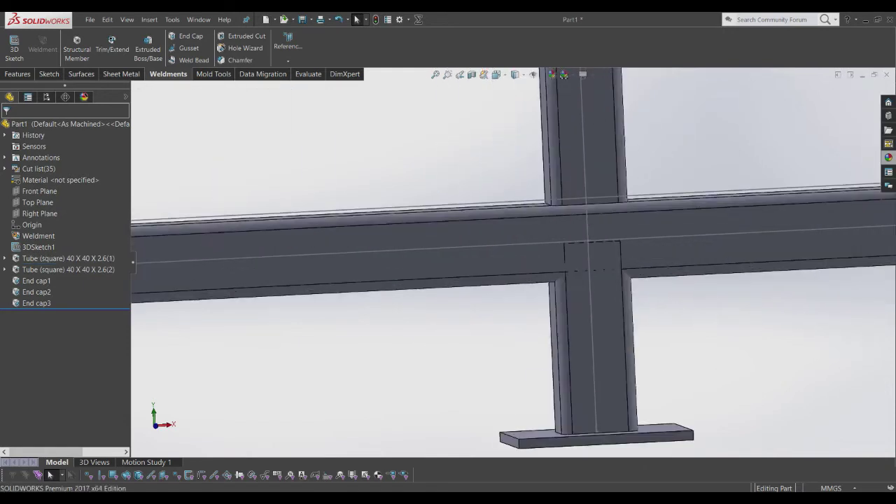
pyautogui.scroll(-2, 615, 245)
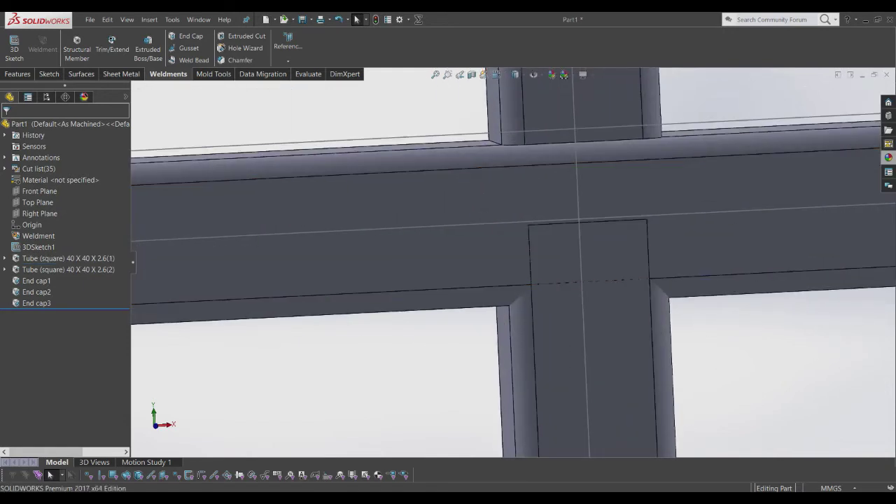
# Step: Set up an End Trim with the lower rail as boundary and the first two post stubs as bodies
pyautogui.click(112, 46)
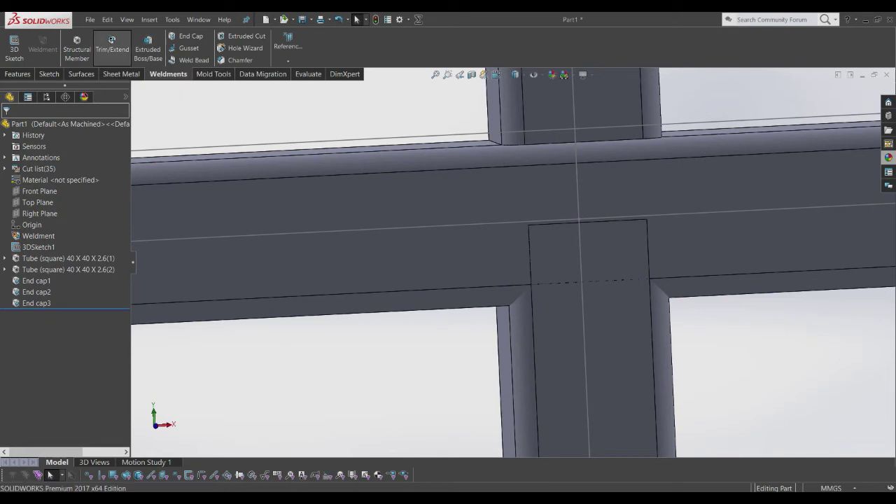
pyautogui.click(66, 253)
pyautogui.scroll(2, 515, 253)
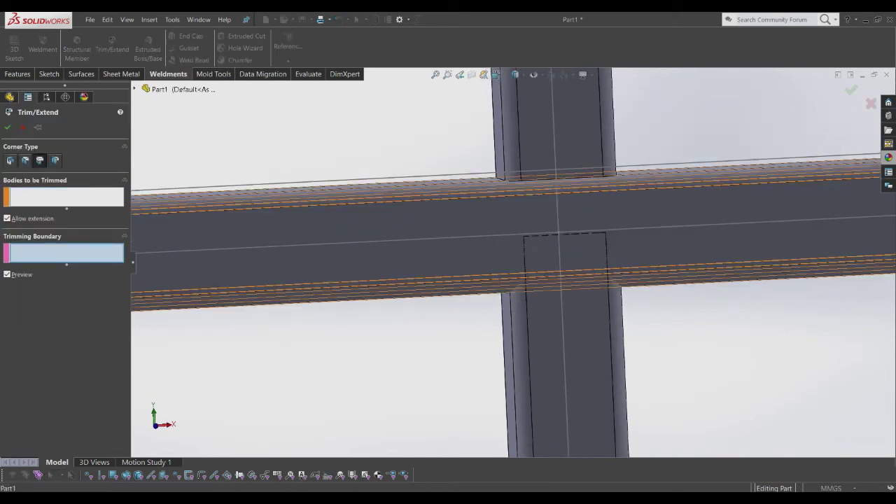
pyautogui.click(515, 232)
pyautogui.click(563, 329)
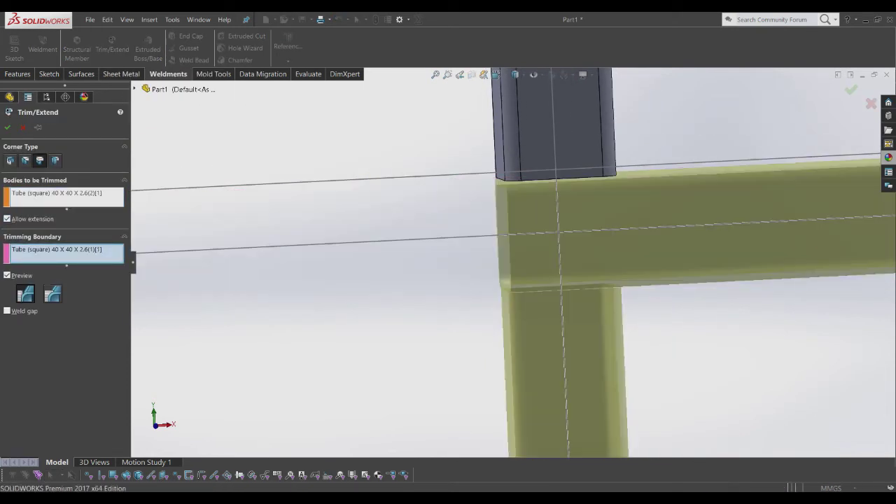
pyautogui.click(10, 160)
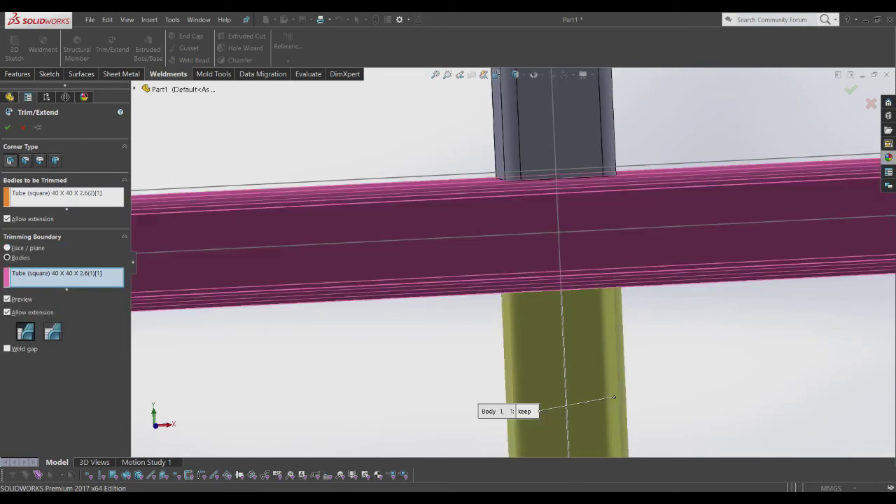
pyautogui.scroll(4, 514, 231)
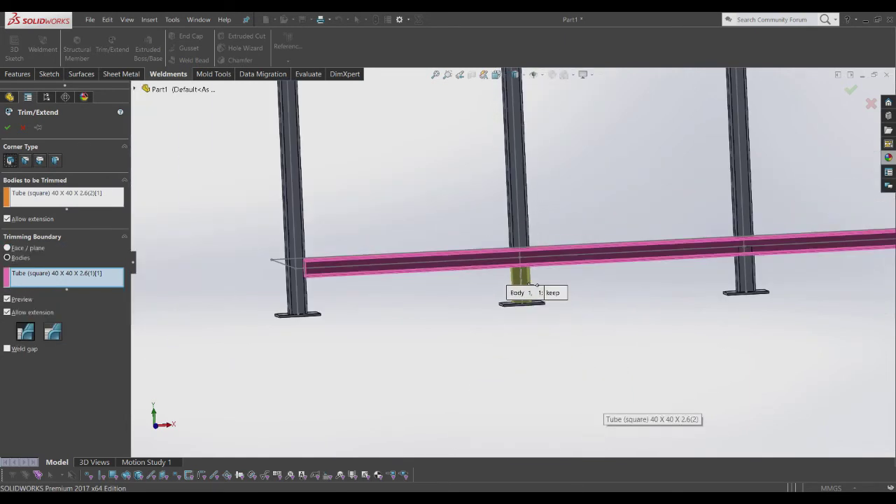
pyautogui.scroll(-5, 748, 259)
pyautogui.scroll(-3, 726, 312)
pyautogui.click(722, 310)
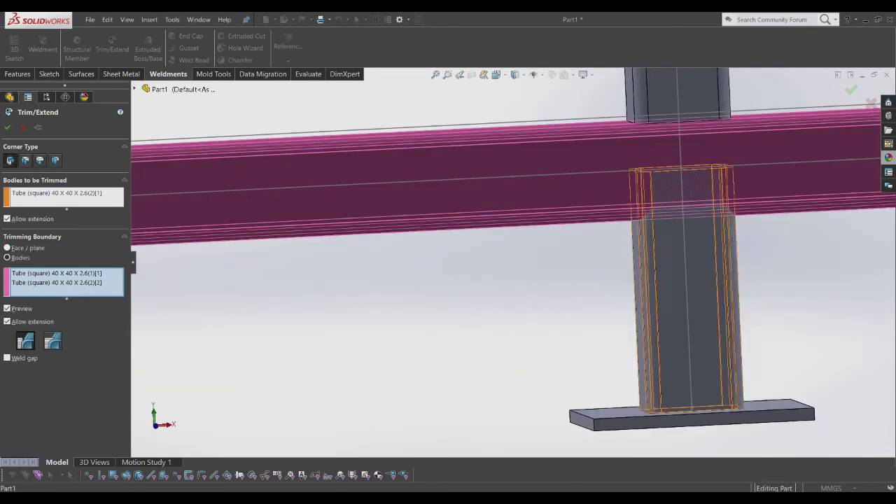
pyautogui.rightClick(81, 282)
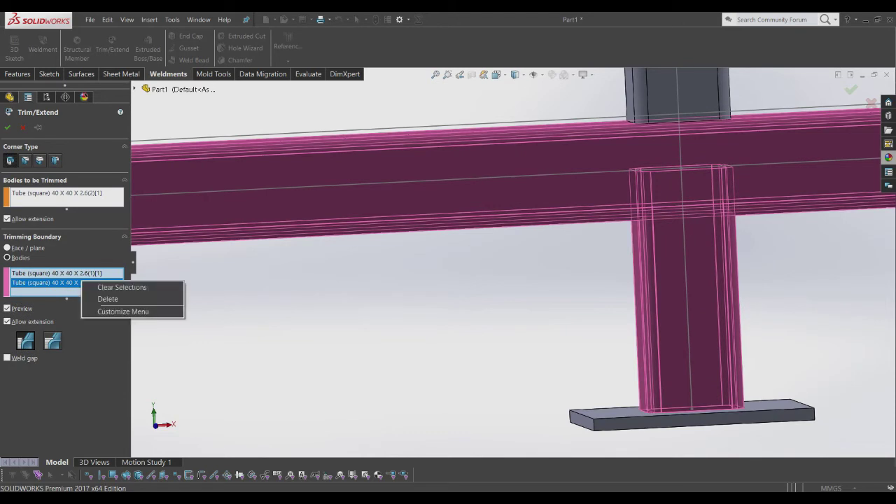
pyautogui.click(107, 299)
pyautogui.click(66, 200)
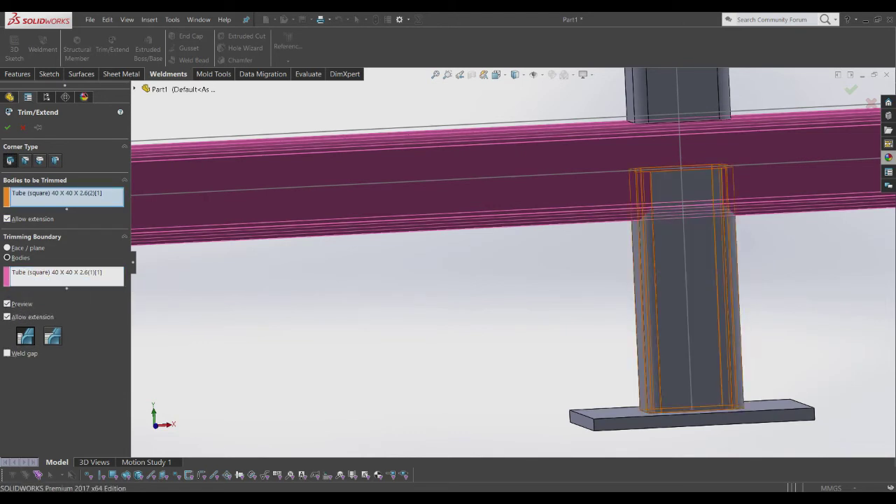
pyautogui.click(729, 310)
# Step: Add the remaining seven post stubs, through the ninth, to the bodies trimmed against the rail
pyautogui.scroll(3, 729, 310)
pyautogui.scroll(3, 560, 294)
pyautogui.scroll(-4, 364, 274)
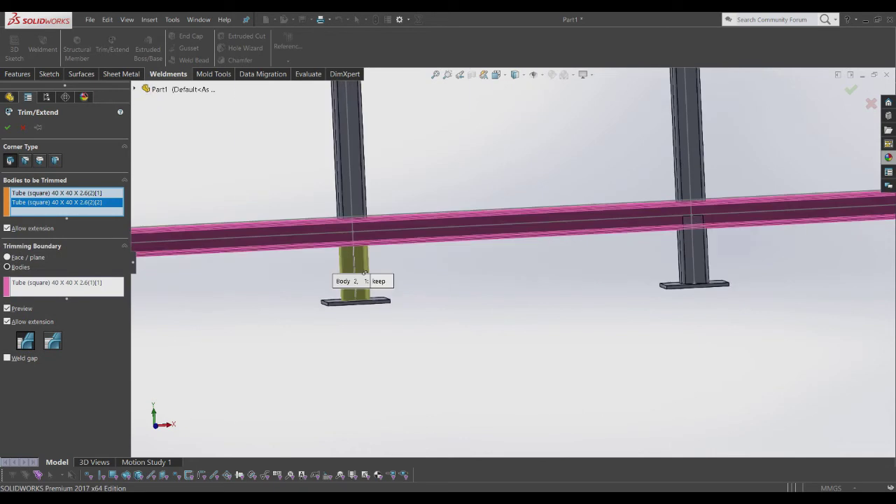
pyautogui.click(693, 245)
pyautogui.scroll(3, 694, 245)
pyautogui.scroll(-5, 550, 273)
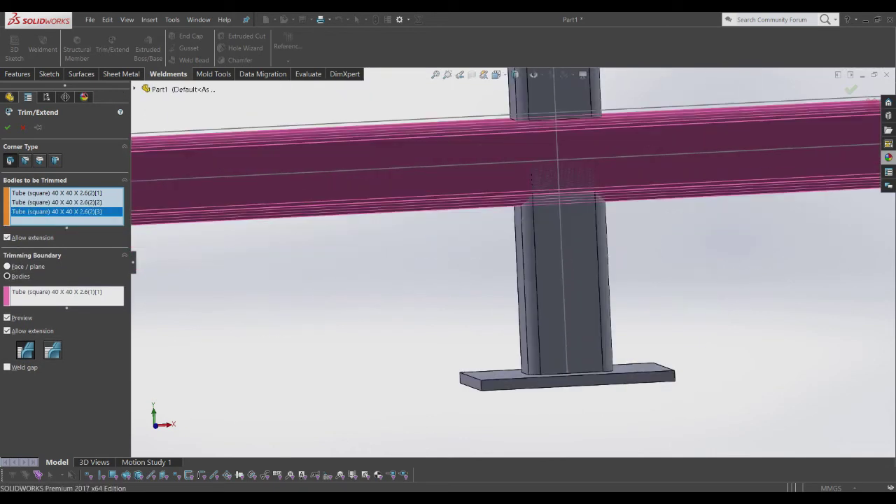
pyautogui.click(560, 280)
pyautogui.scroll(3, 560, 280)
pyautogui.scroll(1, 420, 280)
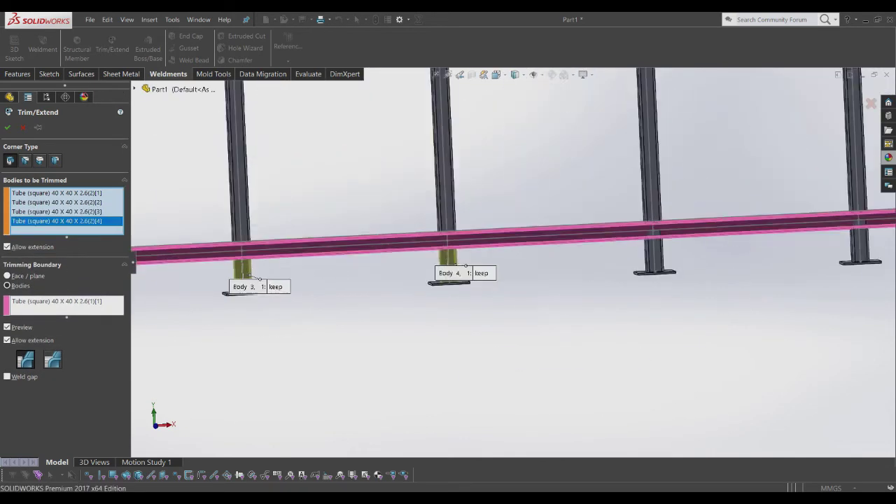
pyautogui.scroll(-5, 196, 277)
pyautogui.click(622, 259)
pyautogui.scroll(3, 622, 259)
pyautogui.scroll(-4, 245, 273)
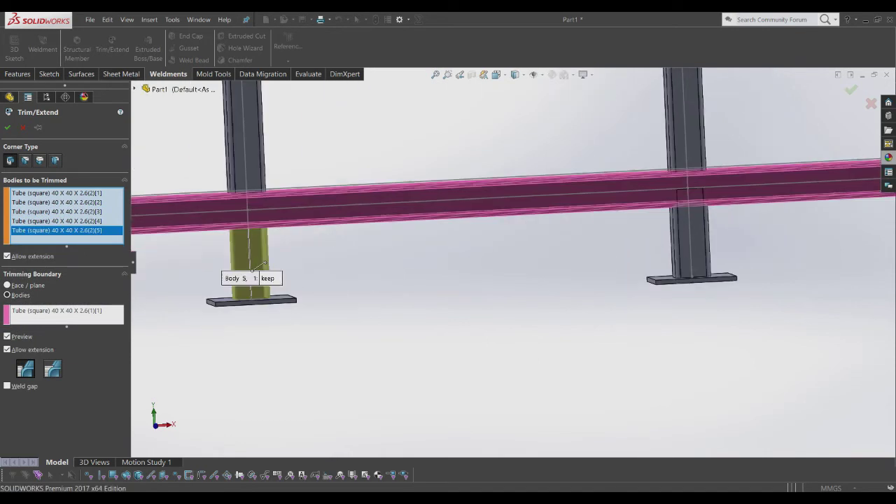
pyautogui.click(253, 269)
pyautogui.scroll(3, 497, 238)
pyautogui.scroll(-5, 560, 280)
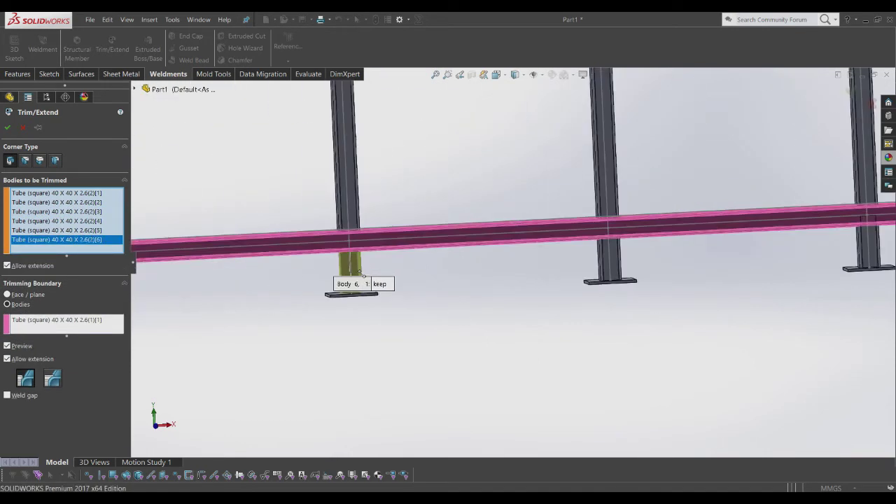
pyautogui.click(539, 266)
pyautogui.scroll(3, 539, 266)
pyautogui.scroll(-2, 774, 245)
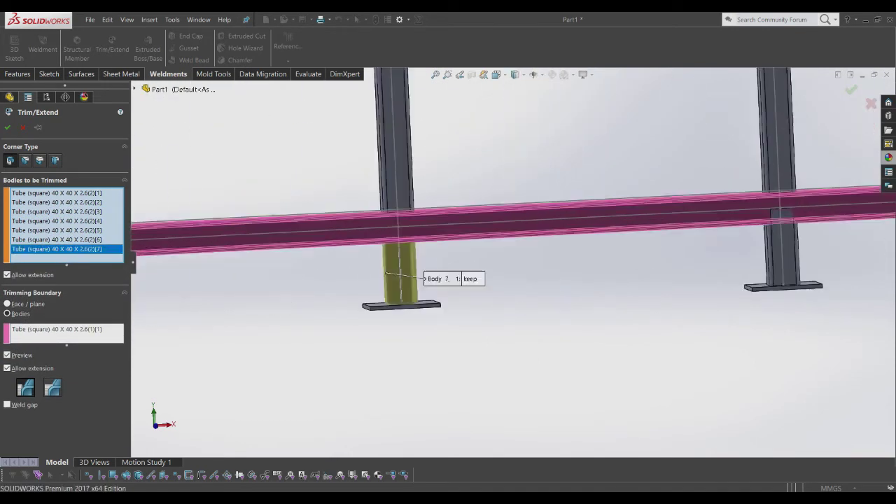
pyautogui.click(774, 245)
pyautogui.scroll(3, 315, 279)
pyautogui.scroll(-3, 462, 266)
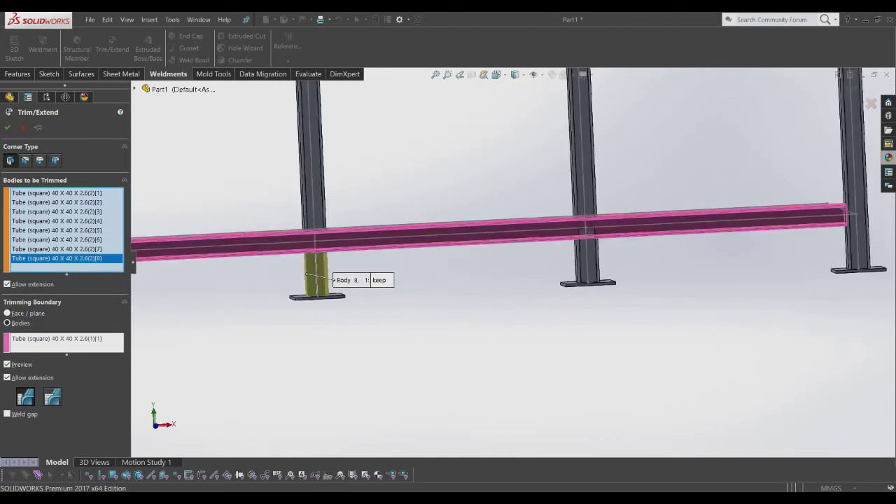
pyautogui.scroll(-2, 462, 266)
pyautogui.click(462, 266)
pyautogui.scroll(3, 463, 266)
pyautogui.scroll(-2, 420, 266)
pyautogui.scroll(-3, 462, 266)
pyautogui.scroll(2, 308, 279)
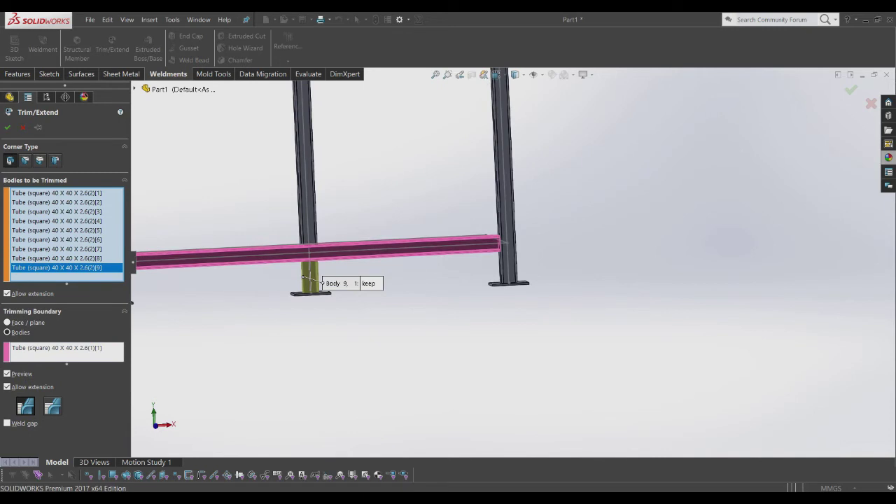
# Step: Orbit and zoom the view to face the lower-left post/rail joint directly
pyautogui.scroll(2, 306, 277)
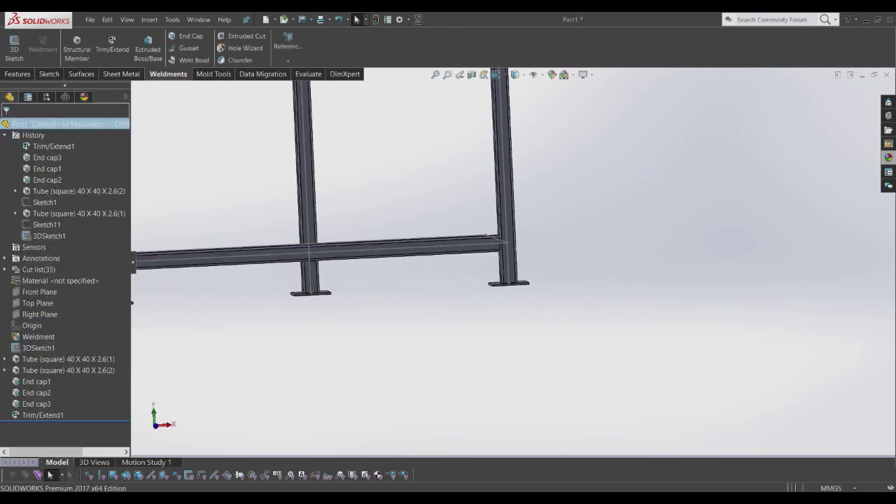
pyautogui.scroll(2, 306, 277)
pyautogui.scroll(1, 306, 278)
pyautogui.scroll(-3, 308, 273)
pyautogui.moveTo(308, 273); pyautogui.dragTo(329, 259, button='middle')
pyautogui.scroll(3, 309, 266)
pyautogui.scroll(-4, 273, 259)
pyautogui.scroll(-3, 602, 259)
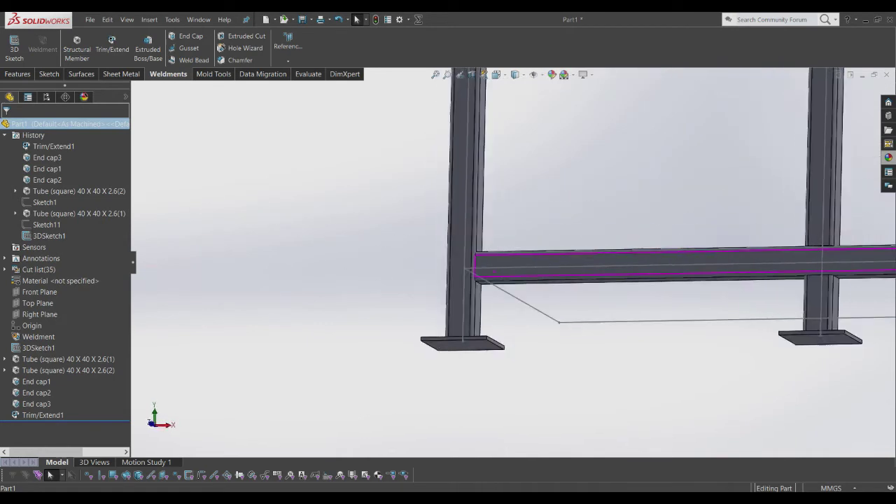
pyautogui.moveTo(603, 260); pyautogui.dragTo(574, 267, button='middle')
pyautogui.scroll(3, 574, 266)
pyautogui.scroll(-1, 661, 269)
pyautogui.scroll(-2, 661, 269)
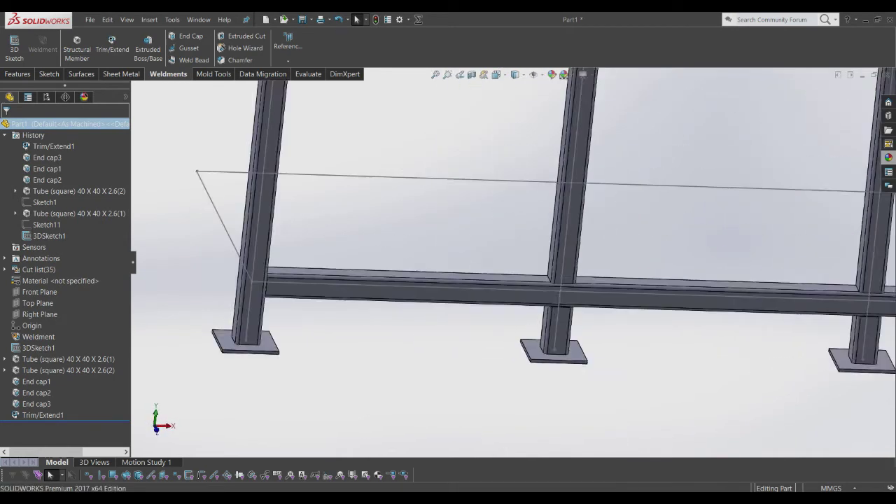
pyautogui.scroll(-2, 661, 270)
pyautogui.scroll(-1, 661, 269)
pyautogui.moveTo(532, 280); pyautogui.dragTo(522, 273, button='middle')
pyautogui.scroll(-2, 525, 273)
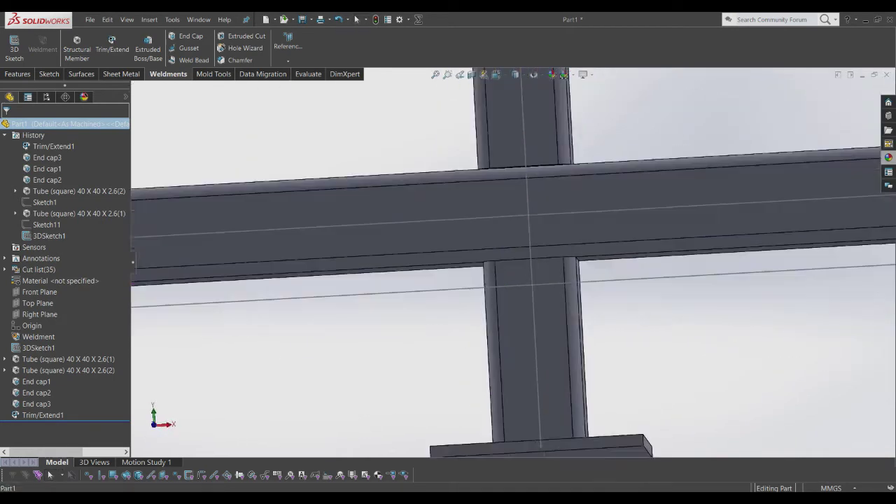
pyautogui.scroll(-2, 525, 273)
pyautogui.scroll(-1, 525, 273)
pyautogui.scroll(1, 546, 259)
pyautogui.scroll(2, 546, 259)
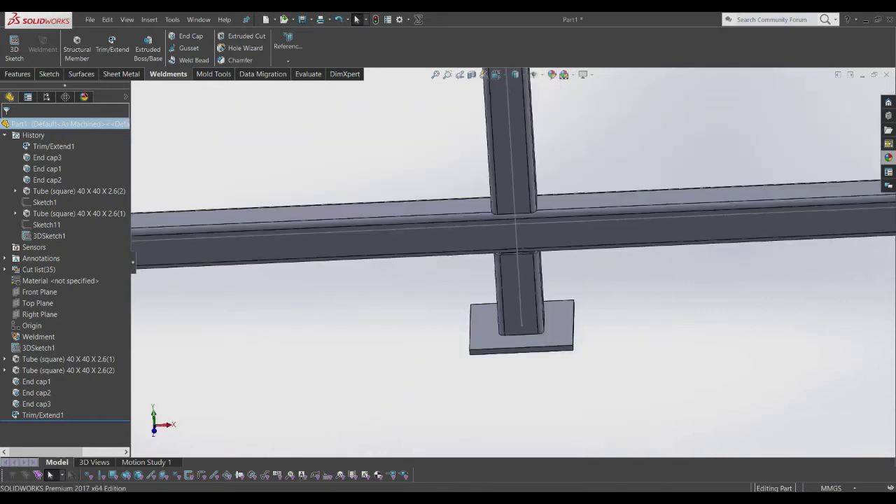
pyautogui.scroll(2, 546, 259)
pyautogui.scroll(-1, 546, 259)
# Step: Reorient the frame with the reference line below and begin a new 3D sketch
pyautogui.keyDown('ctrl'); pyautogui.moveTo(546, 259); pyautogui.dragTo(651, 399, button='middle'); pyautogui.keyUp('ctrl')
pyautogui.scroll(2, 651, 315)
pyautogui.moveTo(651, 315); pyautogui.dragTo(651, 294, button='middle')
pyautogui.scroll(-1, 651, 294)
pyautogui.scroll(-2, 466, 388)
pyautogui.scroll(-2, 466, 387)
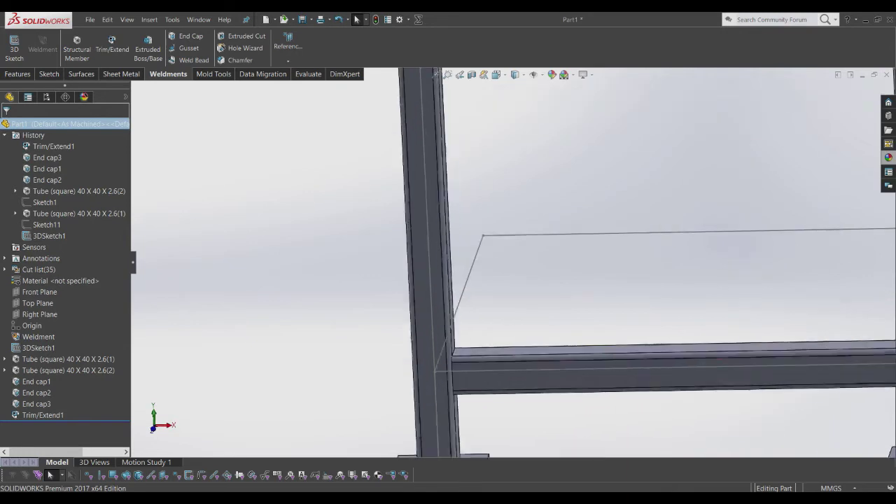
pyautogui.scroll(-1, 465, 388)
pyautogui.scroll(-1, 466, 388)
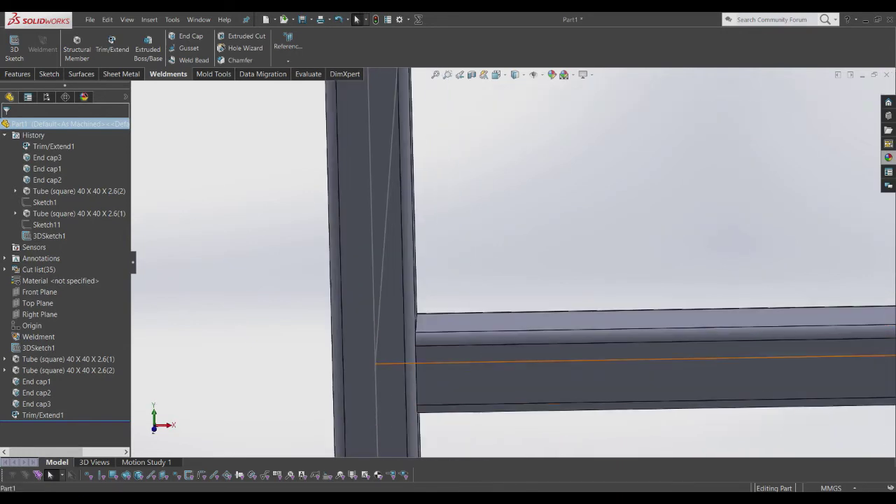
pyautogui.click(14, 48)
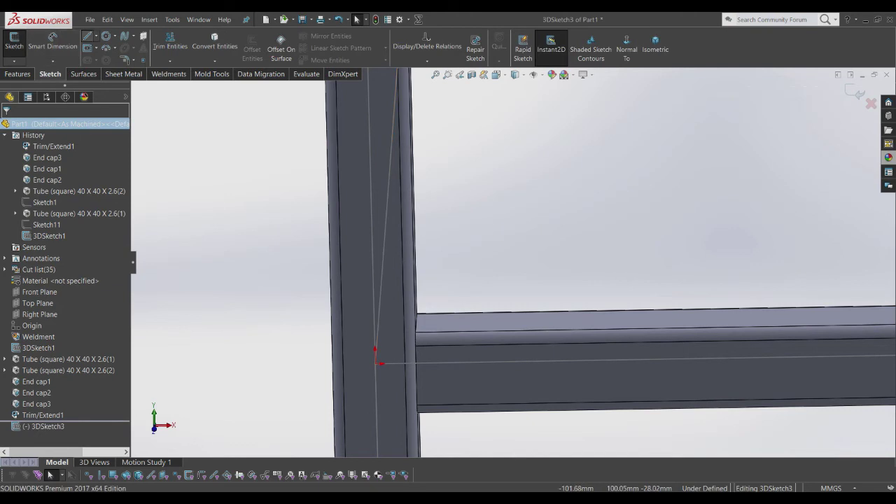
# Step: Draw a diagonal brace line from the second post down to the bottom rail in 3DSketch3
pyautogui.press('l')
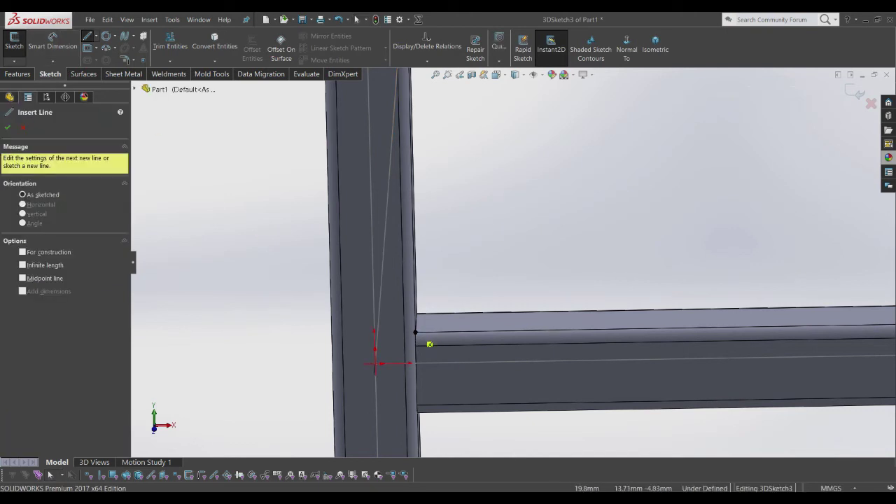
pyautogui.click(375, 364)
pyautogui.scroll(5, 522, 252)
pyautogui.scroll(3, 522, 252)
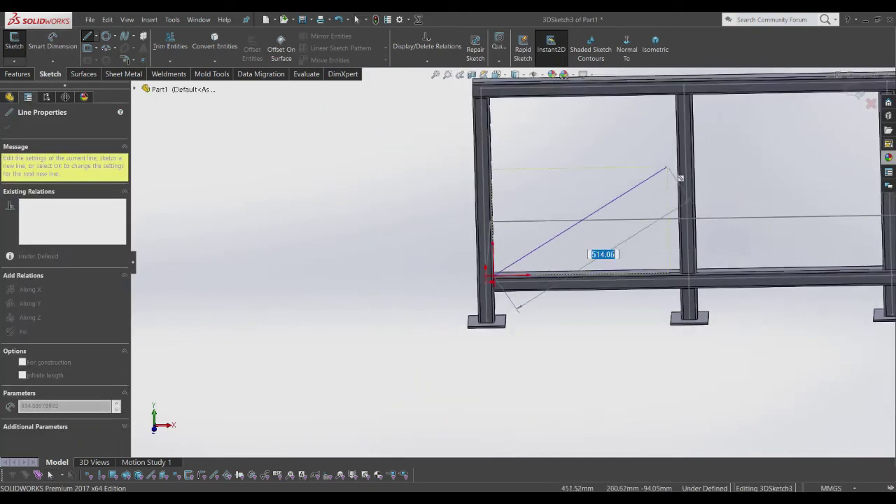
pyautogui.scroll(-2, 680, 178)
pyautogui.scroll(-3, 630, 196)
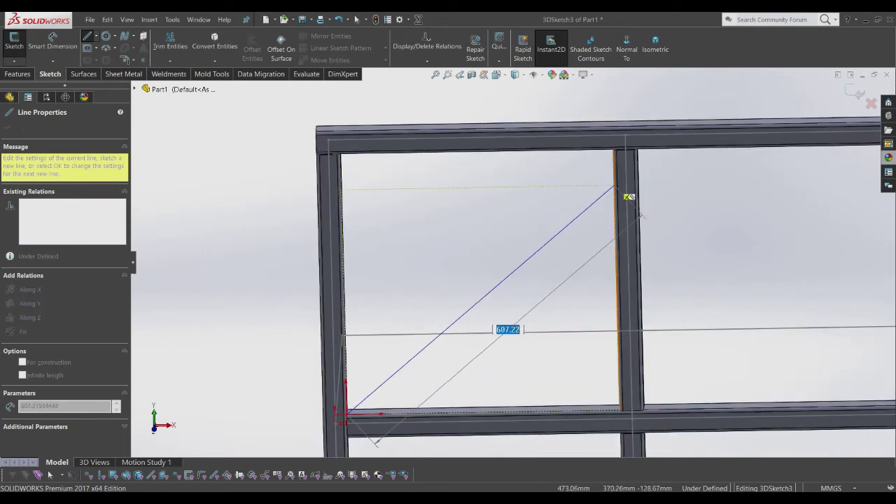
pyautogui.press('Escape')
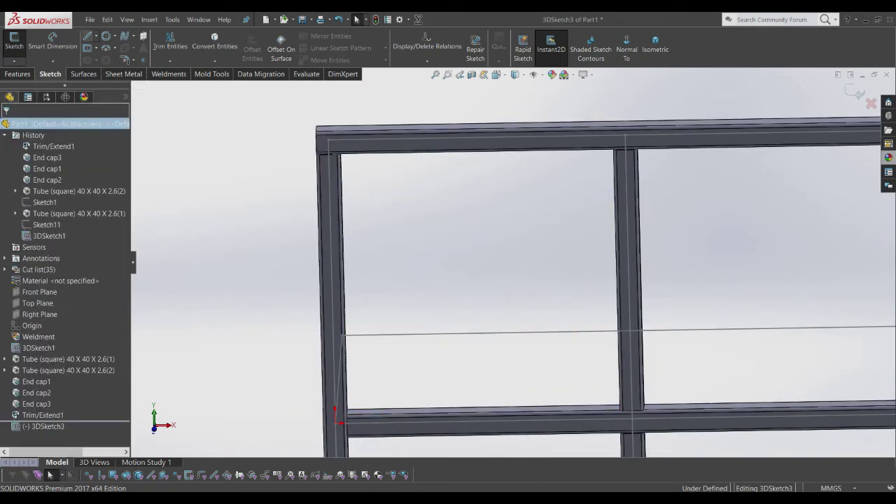
pyautogui.press('l')
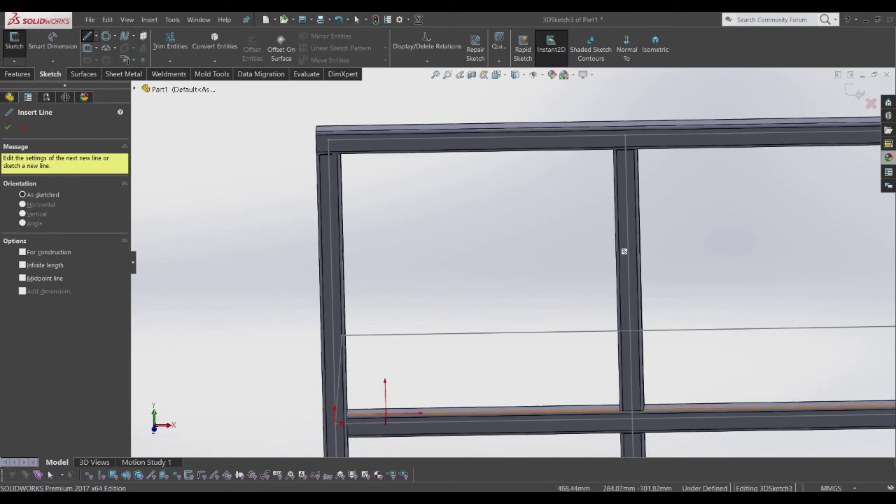
pyautogui.click(614, 222)
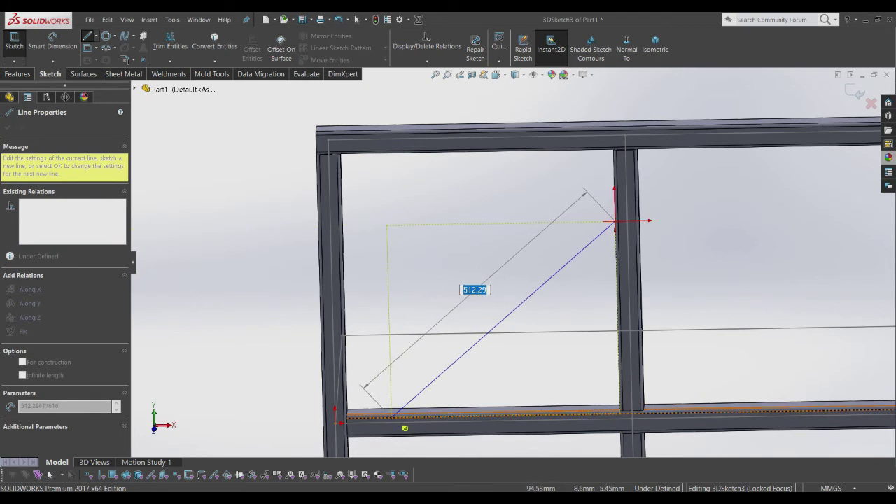
pyautogui.click(391, 412)
pyautogui.press('Escape')
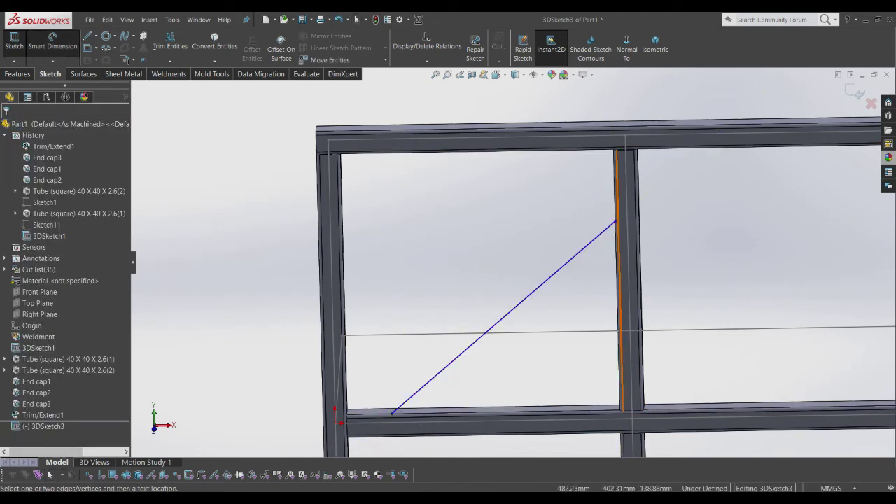
pyautogui.scroll(-2, 616, 142)
# Step: Dimension the diagonal's upper endpoint 150 mm below the top rail underside
pyautogui.scroll(-2, 616, 142)
pyautogui.scroll(-1, 617, 142)
pyautogui.scroll(1, 616, 140)
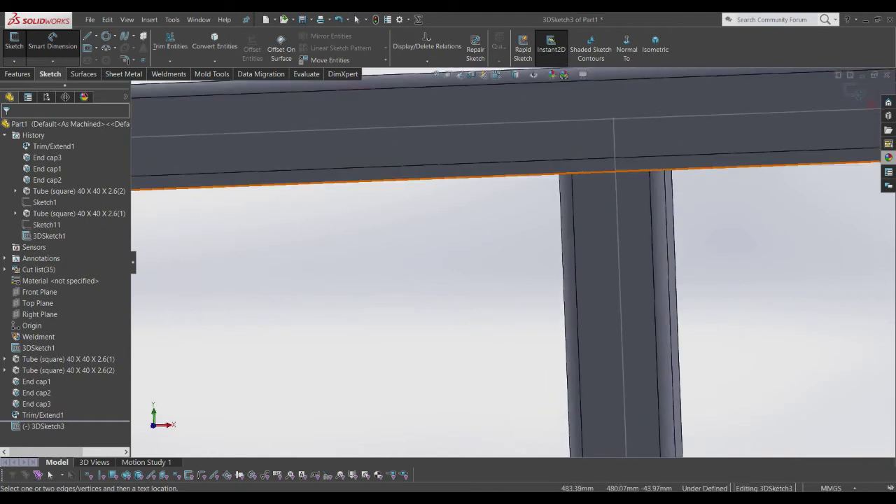
pyautogui.scroll(2, 616, 140)
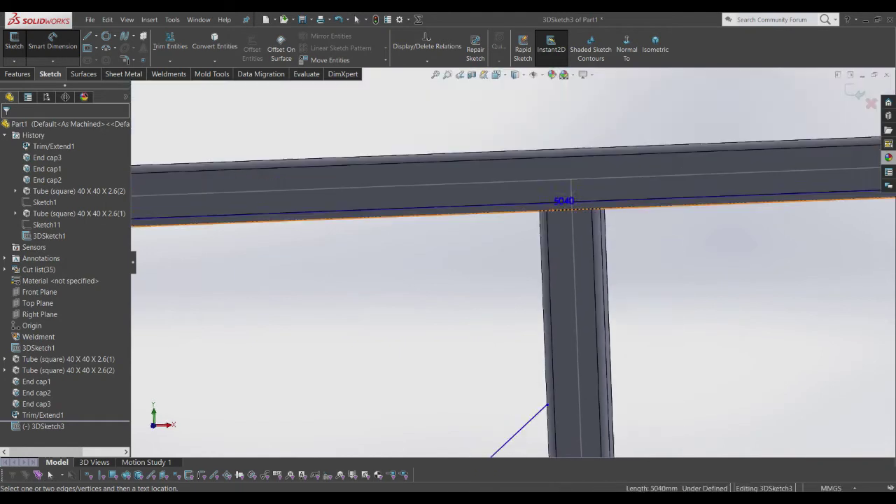
pyautogui.click(546, 405)
pyautogui.click(490, 333)
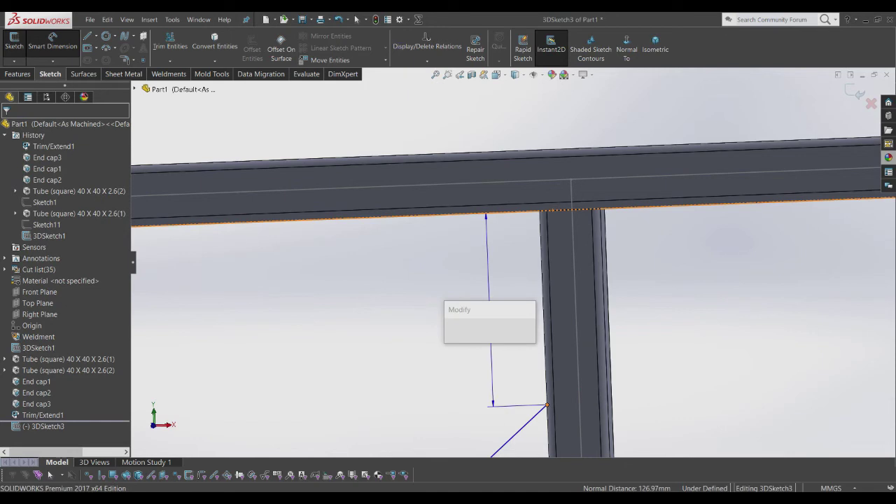
pyautogui.write('150')
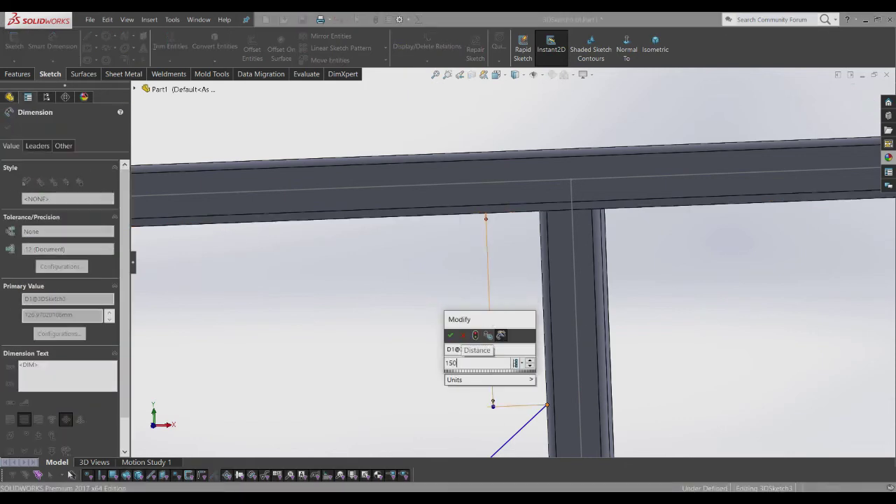
pyautogui.press('Return')
# Step: Dimension the diagonal's lower endpoint 150 mm horizontally from the left post edge
pyautogui.scroll(3, 512, 267)
pyautogui.scroll(3, 513, 266)
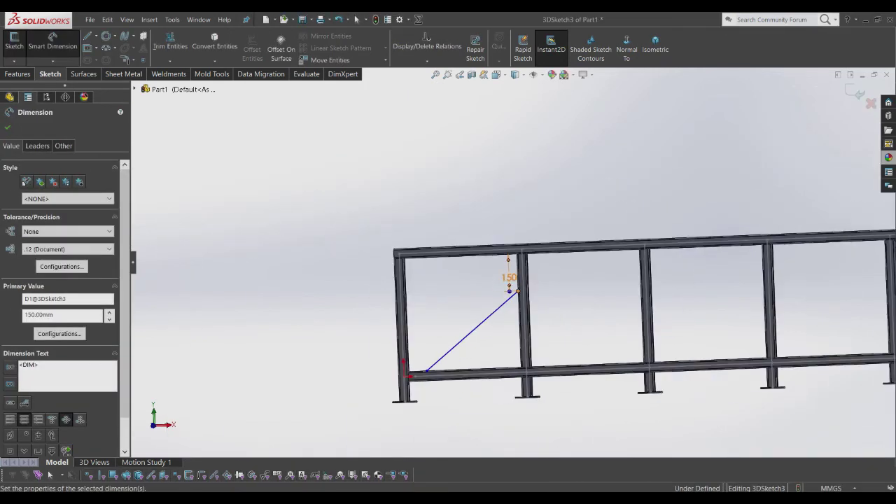
pyautogui.scroll(-3, 406, 383)
pyautogui.scroll(-5, 406, 384)
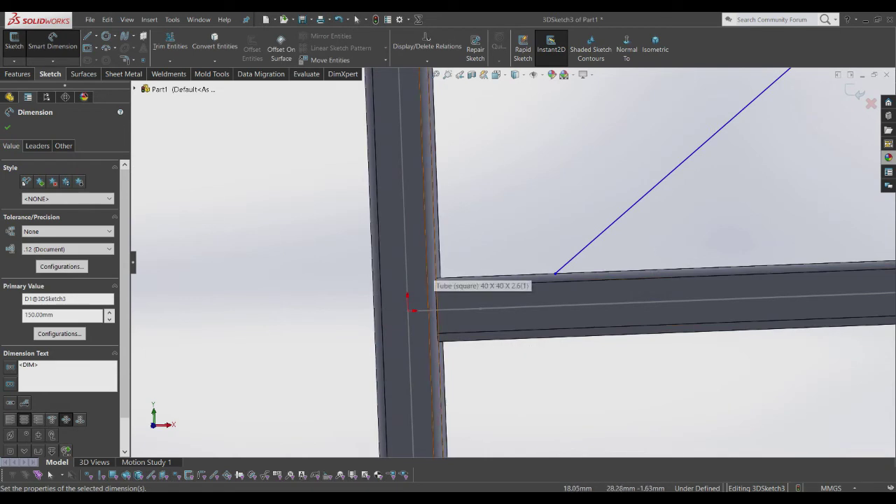
pyautogui.click(555, 273)
pyautogui.click(438, 226)
pyautogui.click(522, 226)
pyautogui.write('15')
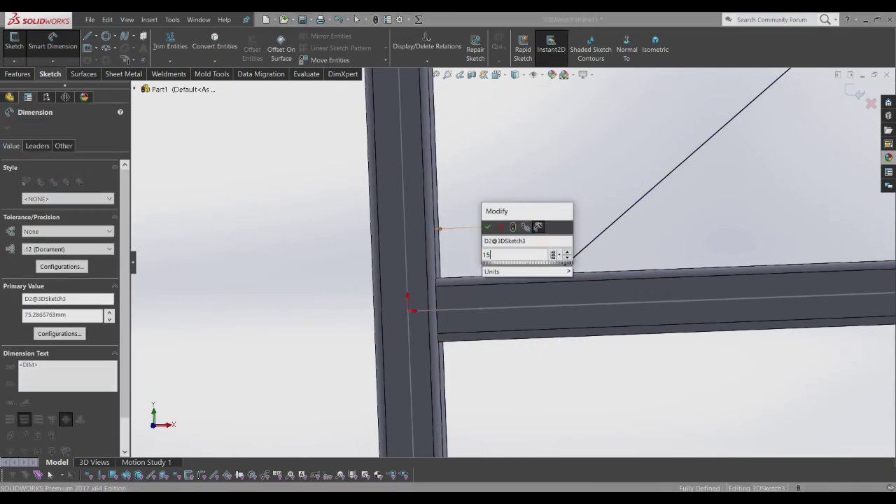
pyautogui.write('0')
pyautogui.press('Return')
pyautogui.scroll(4, 509, 258)
pyautogui.scroll(2, 509, 259)
pyautogui.scroll(2, 483, 221)
pyautogui.moveTo(483, 221); pyautogui.dragTo(504, 210, button='middle')
pyautogui.scroll(2, 553, 266)
pyautogui.press('Escape')
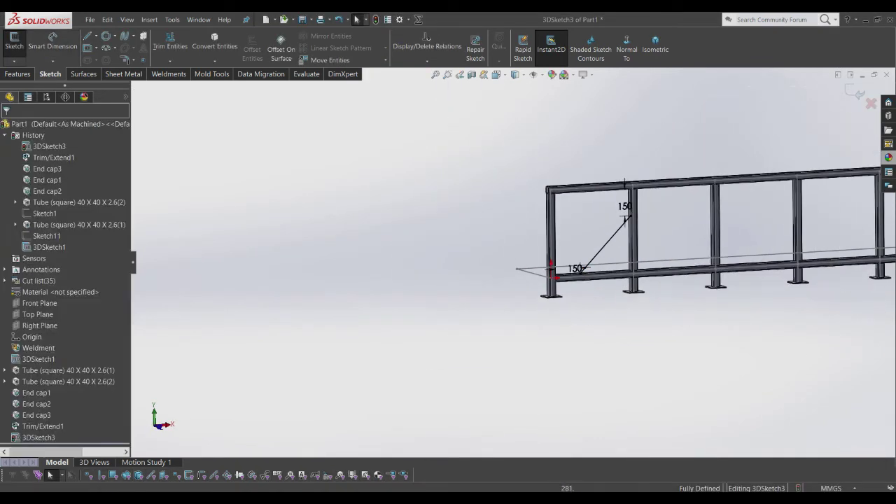
pyautogui.scroll(-3, 630, 238)
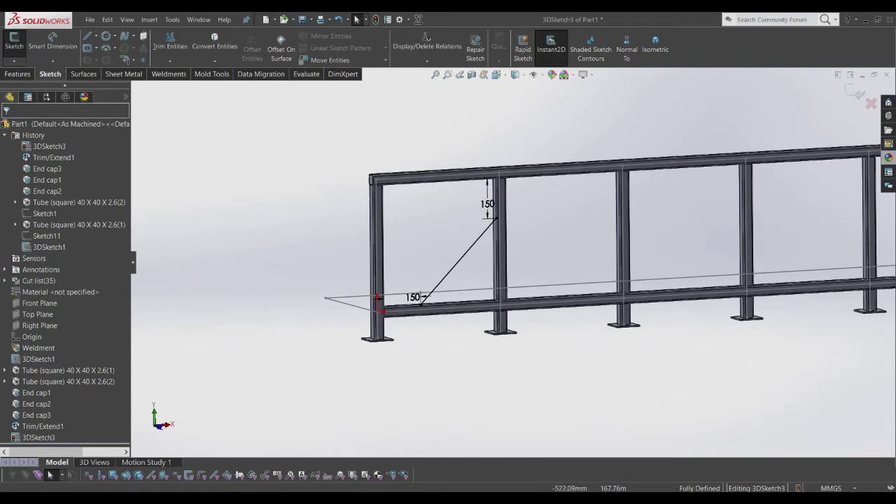
pyautogui.click(17, 73)
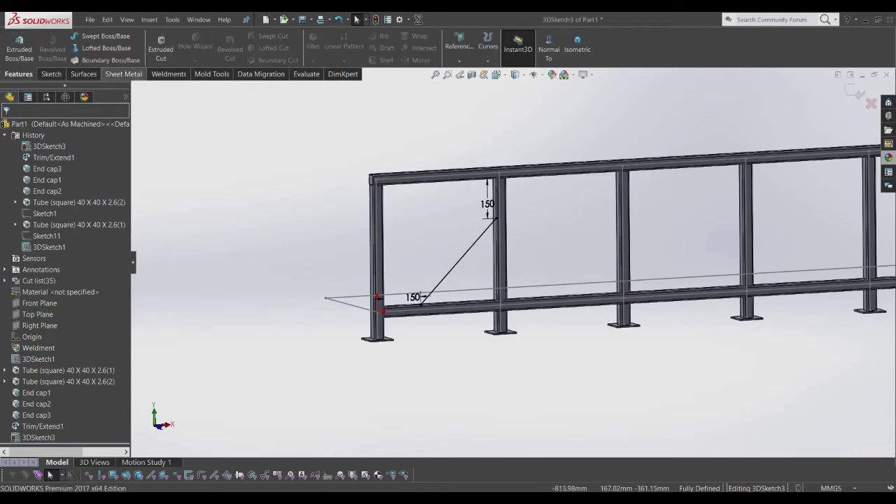
# Step: Exit the 3D sketch and start a Weldments Structural Member
pyautogui.click(169, 74)
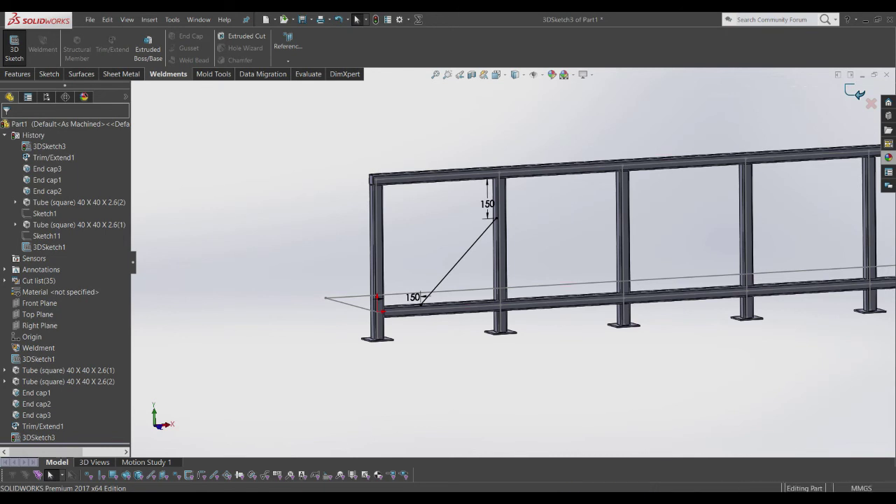
pyautogui.click(855, 93)
pyautogui.scroll(-3, 445, 265)
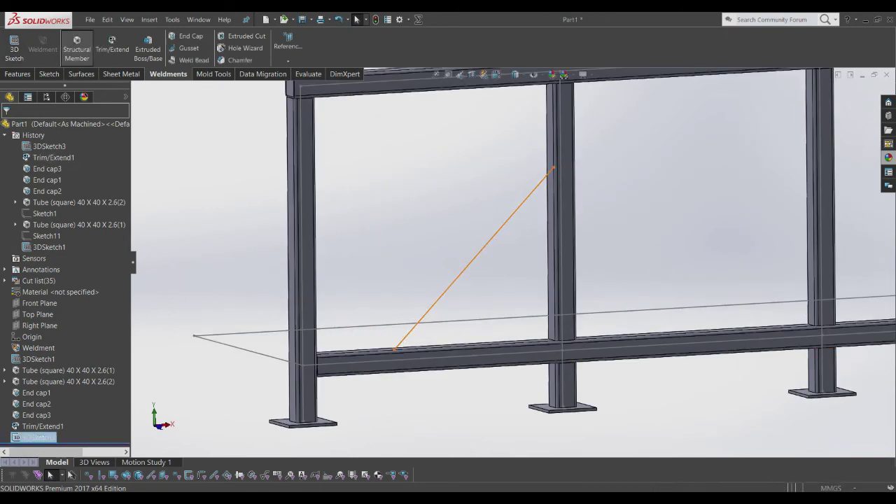
pyautogui.click(77, 44)
# Step: Browse the profile types and standards, keeping the iso standard
pyautogui.click(63, 222)
pyautogui.press('Down')
pyautogui.press('Down')
pyautogui.press('Down')
pyautogui.press('Down')
pyautogui.press('Down')
pyautogui.press('Down')
pyautogui.press('Down')
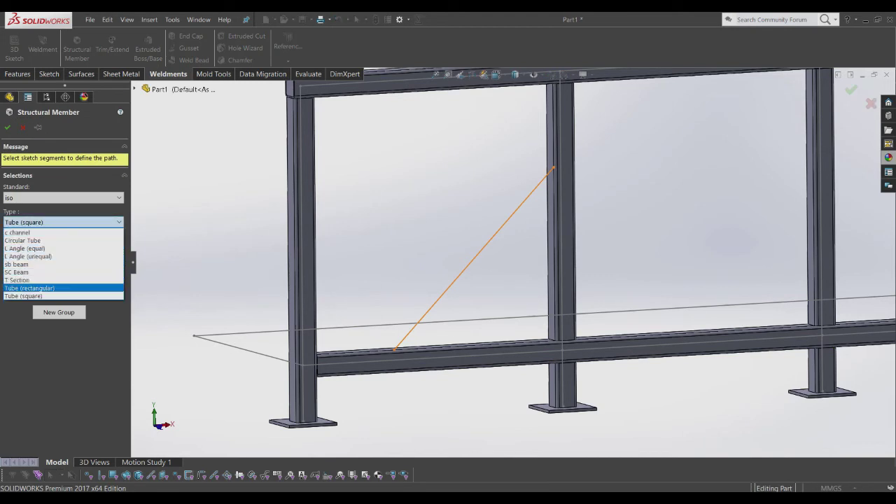
pyautogui.press('Up')
pyautogui.press('Up')
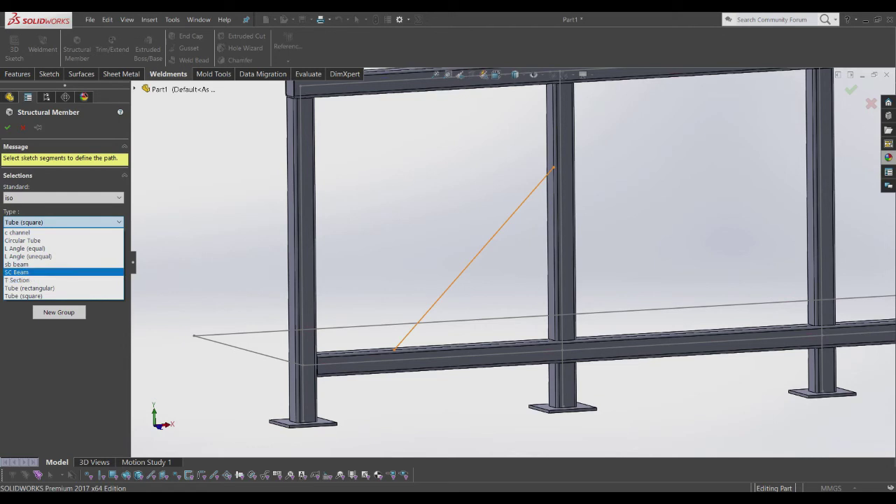
pyautogui.press('Up')
pyautogui.press('Up')
pyautogui.press('Up')
pyautogui.press('Up')
pyautogui.press('Up')
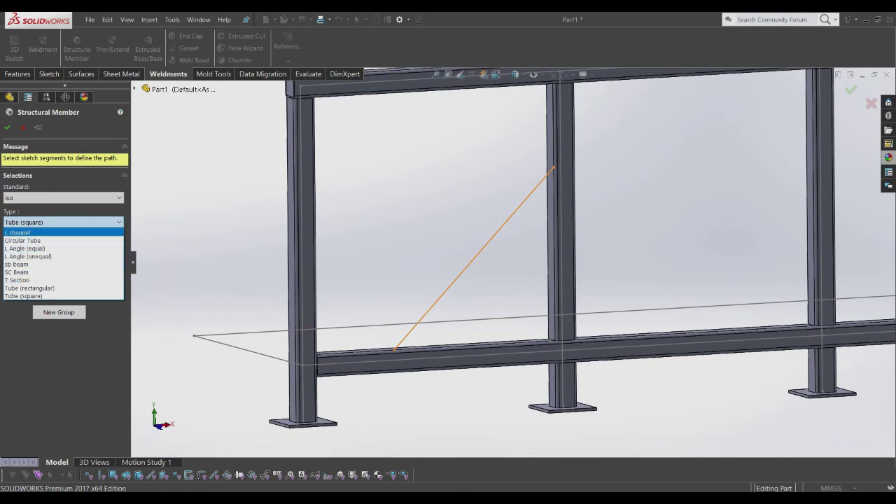
pyautogui.press('Return')
pyautogui.hotkey('shift', 'Tab')
pyautogui.hotkey('alt', 'Down')
pyautogui.press('Up')
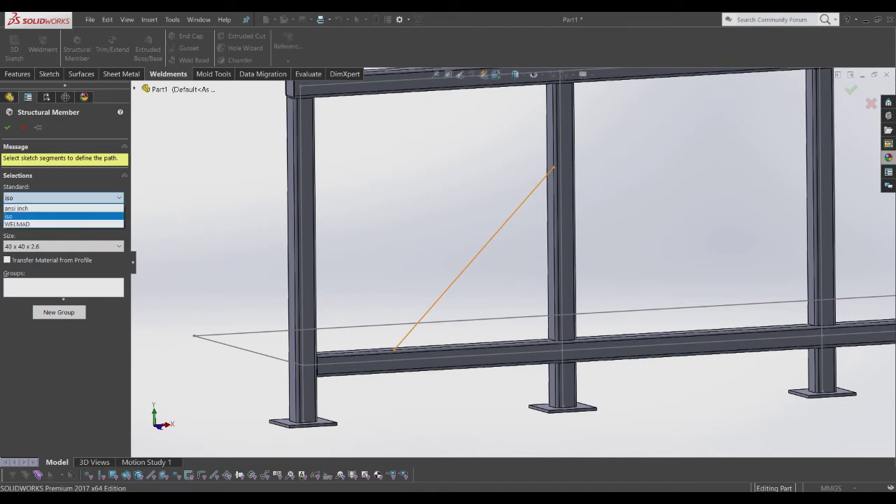
pyautogui.press('Return')
# Step: Switch the profile standard to WELMAD and choose the FLAT BAT type
pyautogui.hotkey('alt', 'Down')
pyautogui.press('Down')
pyautogui.press('Return')
pyautogui.press('Tab')
pyautogui.hotkey('alt', 'Down')
pyautogui.press('Down')
pyautogui.press('Down')
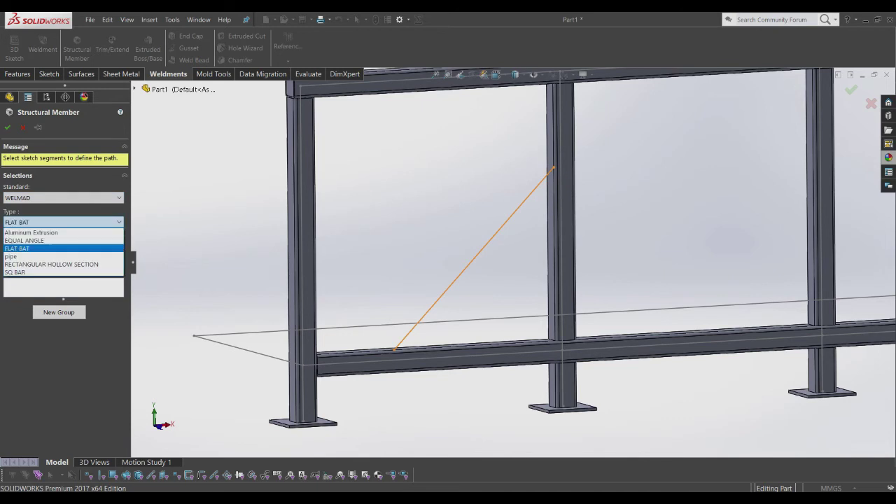
pyautogui.press('Return')
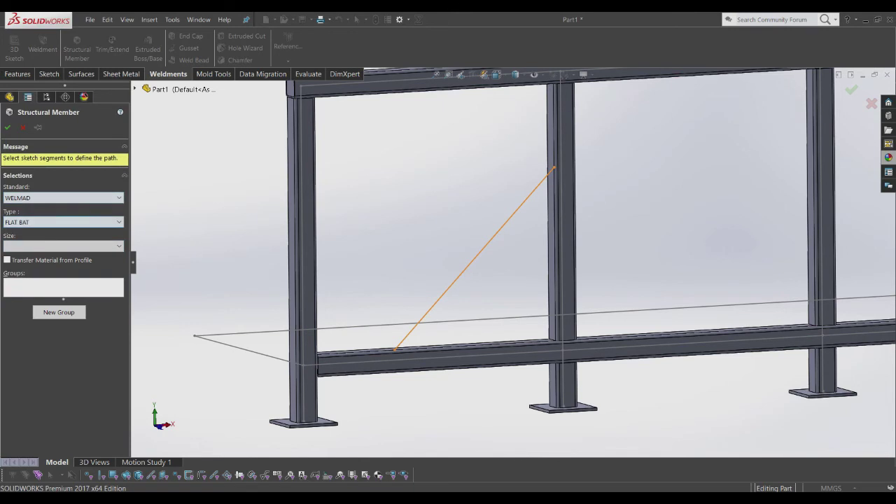
# Step: Switch back to the iso standard and browse its types toward square tube
pyautogui.hotkey('alt', 'Down')
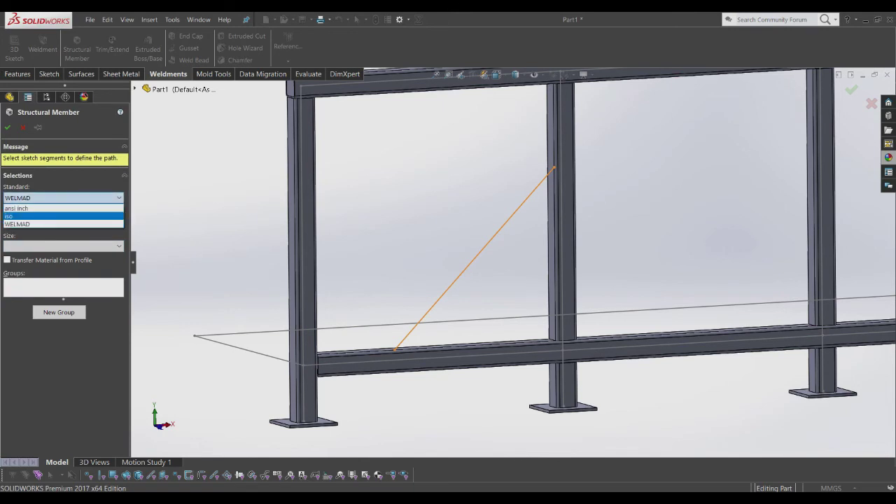
pyautogui.press('Return')
pyautogui.hotkey('alt', 'Down')
pyautogui.press('Down')
pyautogui.press('Down')
pyautogui.press('Down')
pyautogui.press('Down')
pyautogui.press('Down')
pyautogui.press('Down')
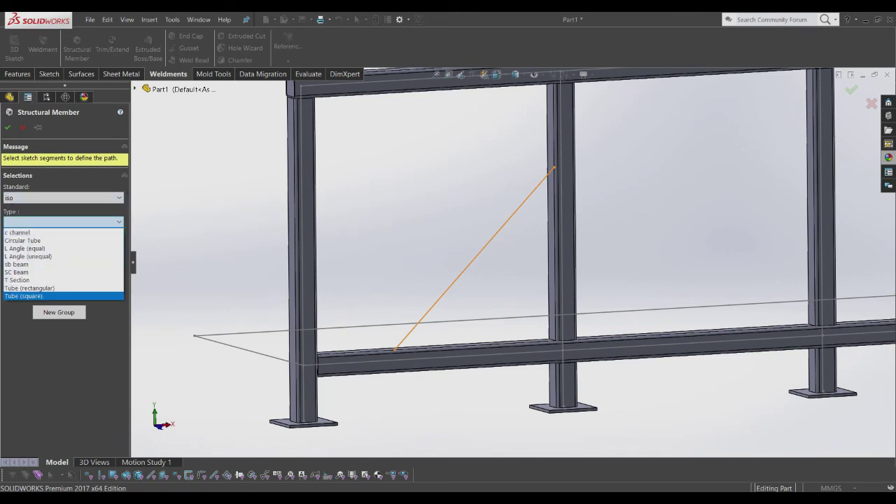
pyautogui.press('Up')
pyautogui.press('Up')
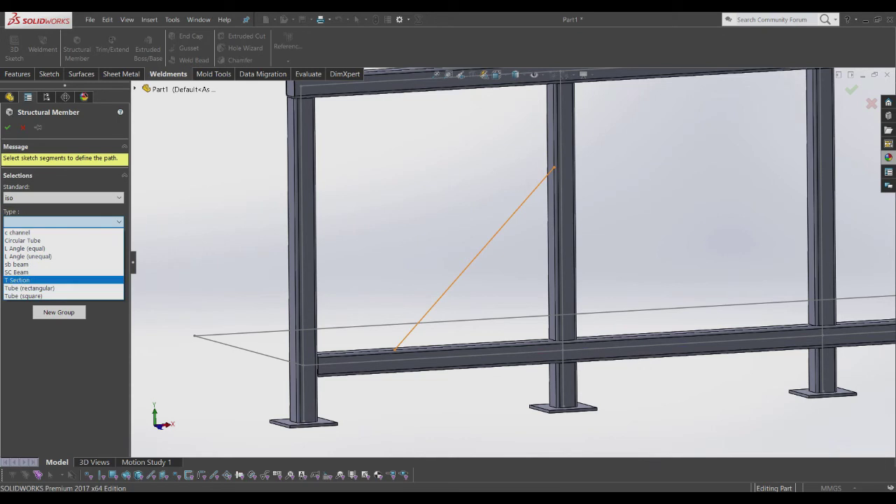
pyautogui.press('Up')
pyautogui.press('Up')
pyautogui.press('Up')
pyautogui.press('Up')
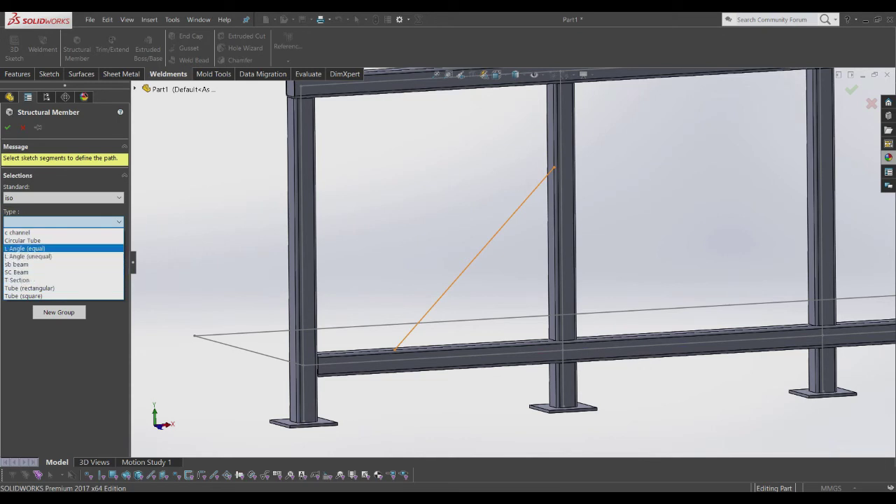
pyautogui.press('Down')
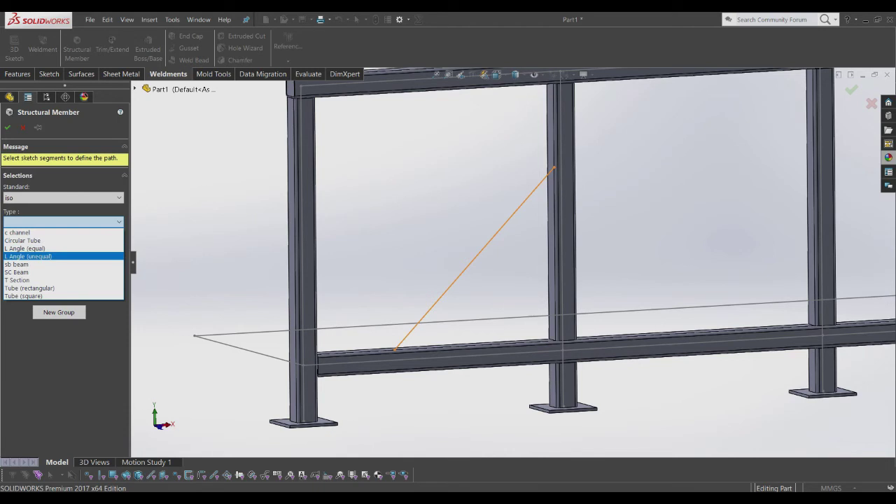
pyautogui.press('Up')
pyautogui.press('Up')
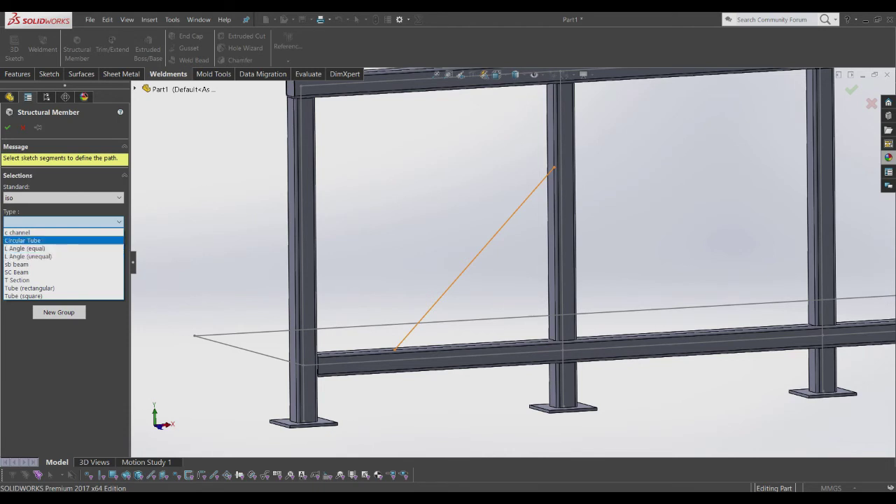
pyautogui.press('Up')
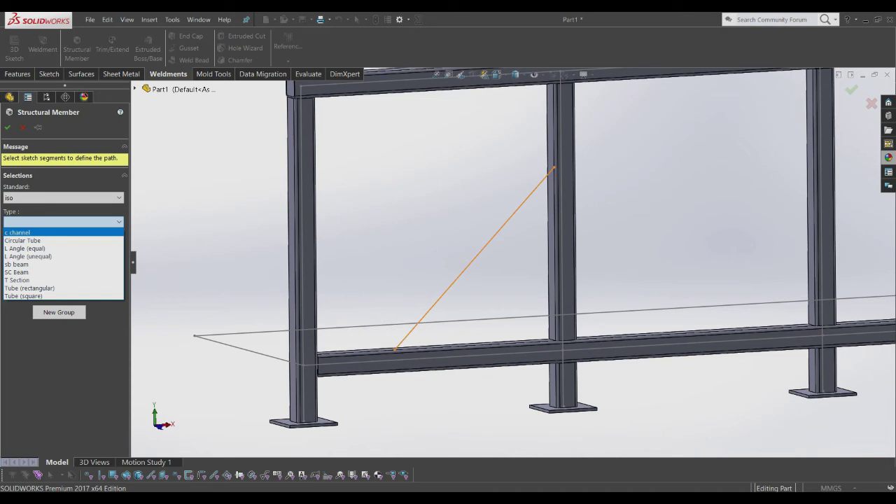
pyautogui.press('Down')
pyautogui.press('Down')
pyautogui.press('Down')
pyautogui.press('Down')
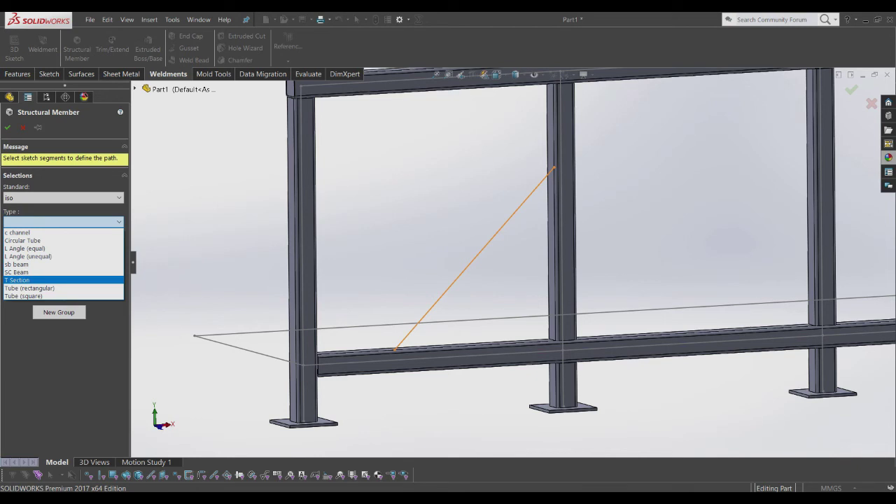
pyautogui.press('Down')
pyautogui.press('Down')
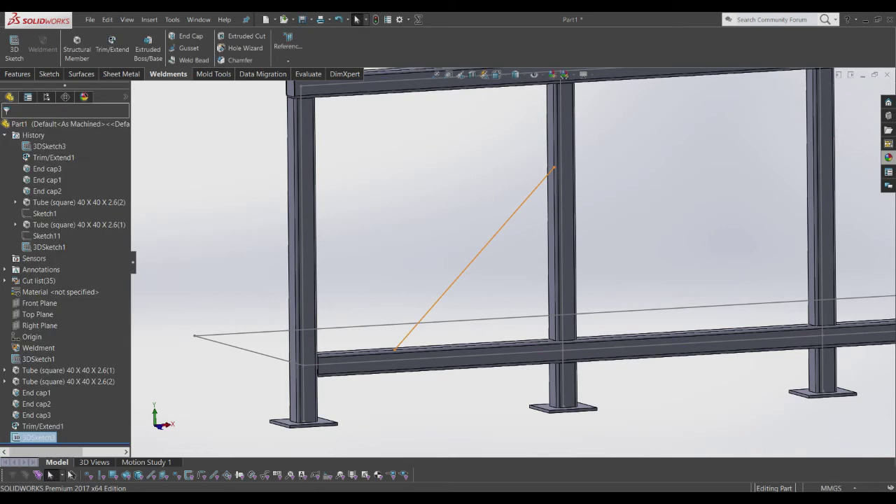
# Step: Edit 3DSketch3 and change the vertical 150 mm offset to 100 mm
pyautogui.rightClick(38, 437)
pyautogui.click(49, 326)
pyautogui.doubleClick(536, 137)
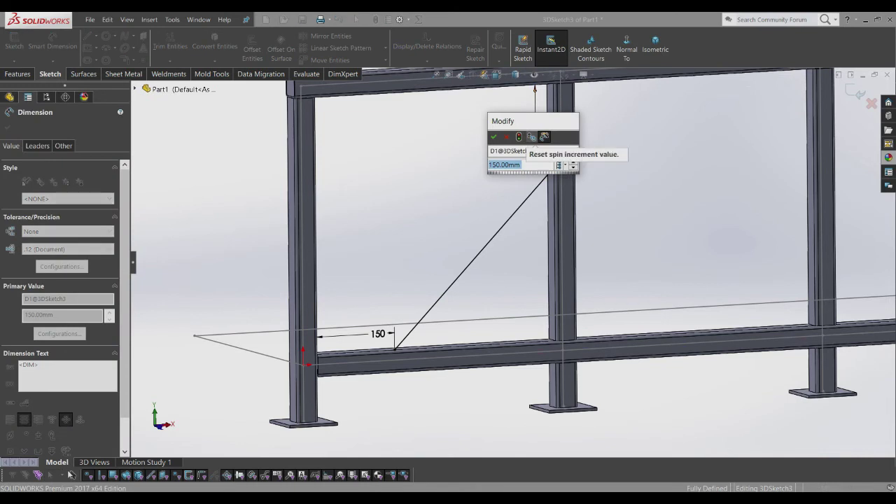
pyautogui.write('100')
pyautogui.press('Return')
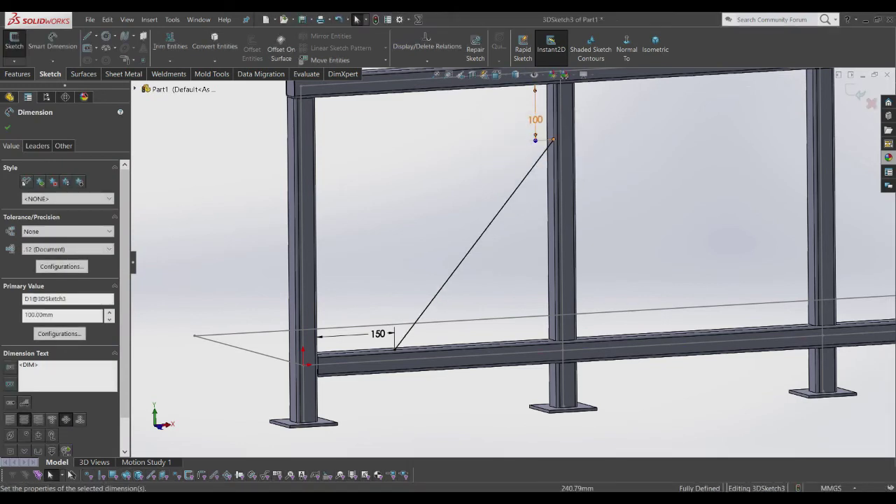
# Step: Change the horizontal 150 mm offset from the left post to 100 mm
pyautogui.doubleClick(378, 334)
pyautogui.click(378, 332)
pyautogui.write('100')
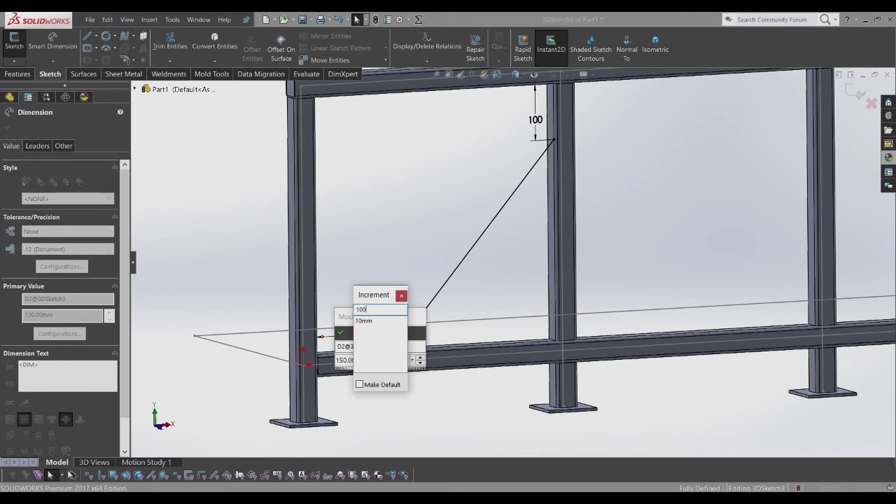
pyautogui.press('Return')
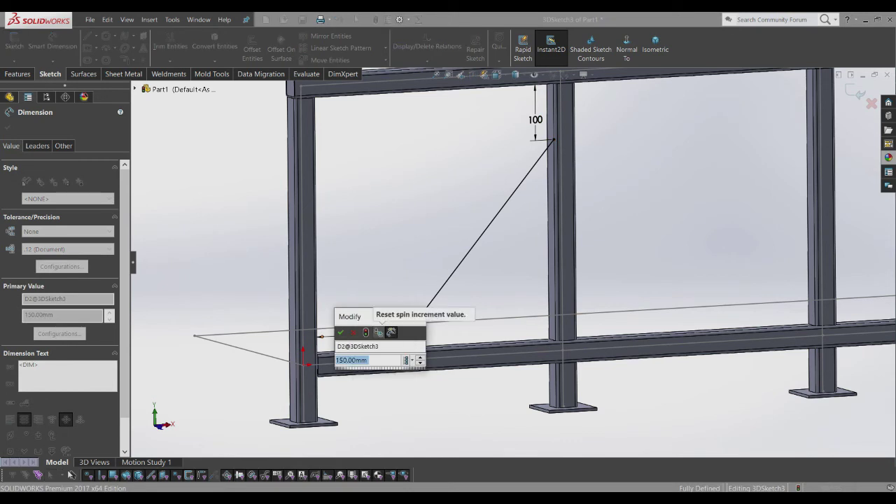
pyautogui.write('100')
pyautogui.press('Return')
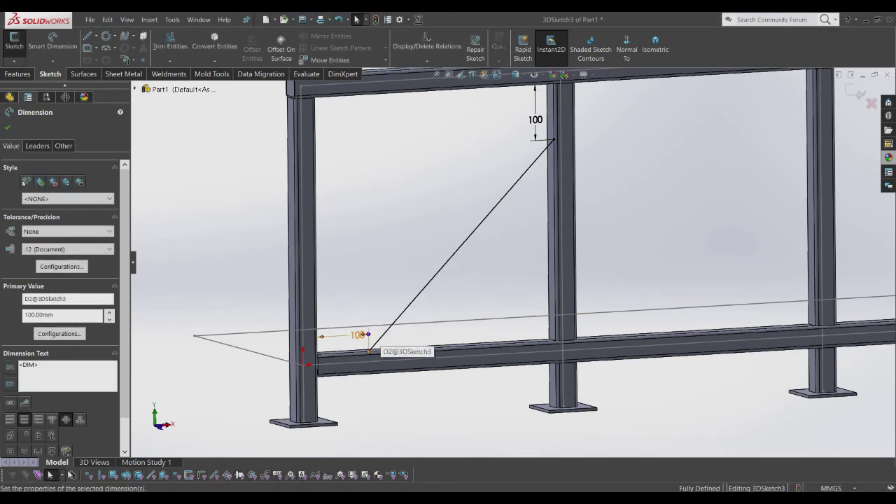
pyautogui.scroll(5, 504, 261)
pyautogui.scroll(-8, 427, 301)
pyautogui.scroll(3, 505, 278)
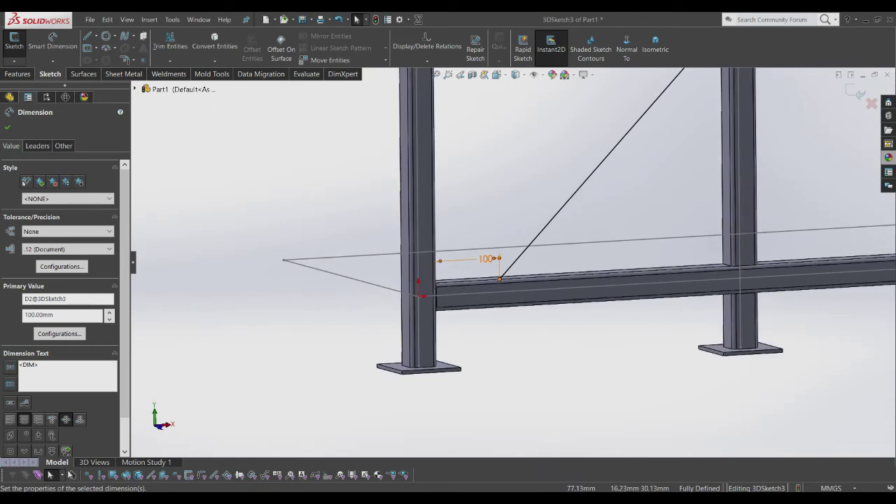
pyautogui.scroll(-1, 467, 278)
pyautogui.scroll(-5, 467, 278)
pyautogui.press('Escape')
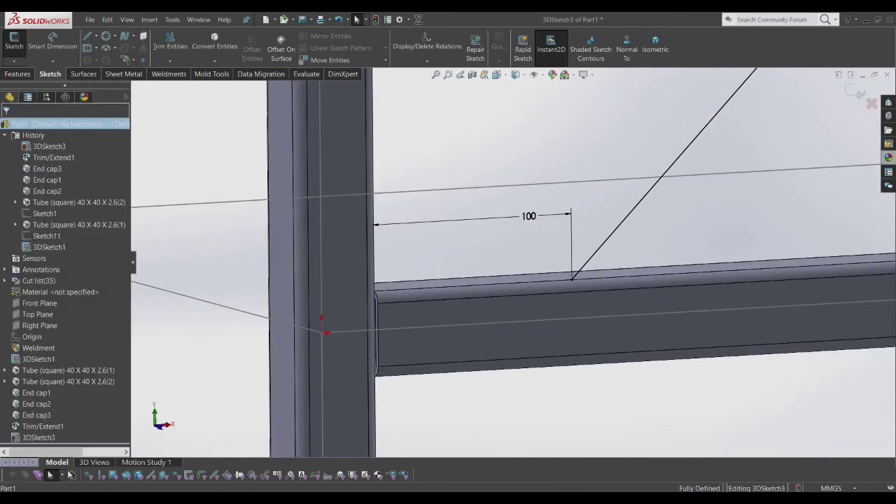
pyautogui.scroll(5, 522, 245)
pyautogui.scroll(3, 521, 244)
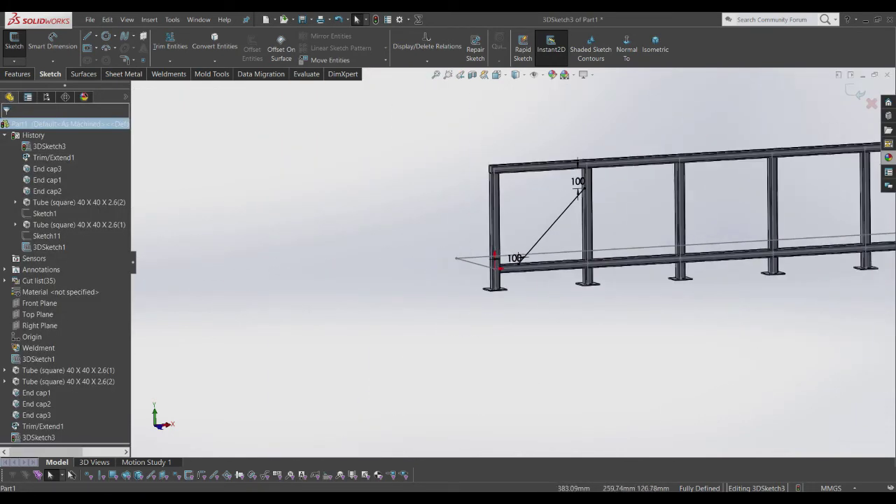
pyautogui.scroll(-4, 575, 207)
pyautogui.scroll(-3, 571, 184)
pyautogui.scroll(3, 528, 259)
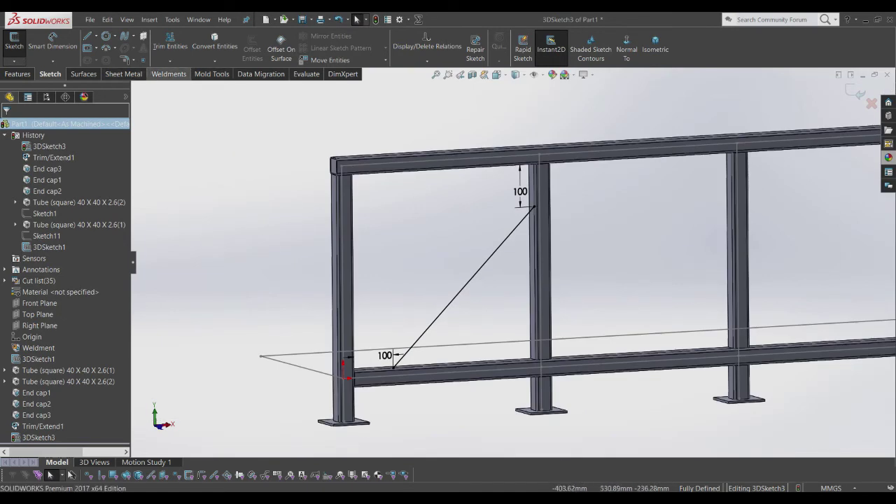
# Step: Start a Structural Member with SC Beam SC 100 along the diagonal line
pyautogui.click(168, 74)
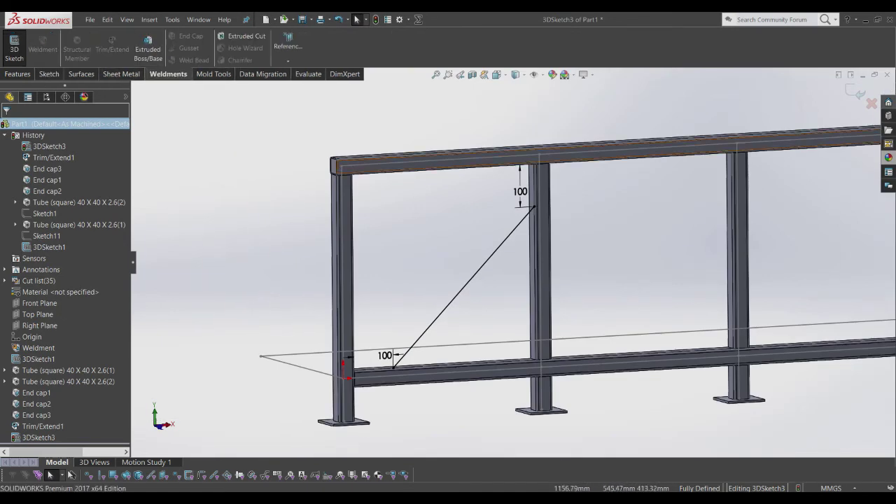
pyautogui.click(856, 92)
pyautogui.click(77, 49)
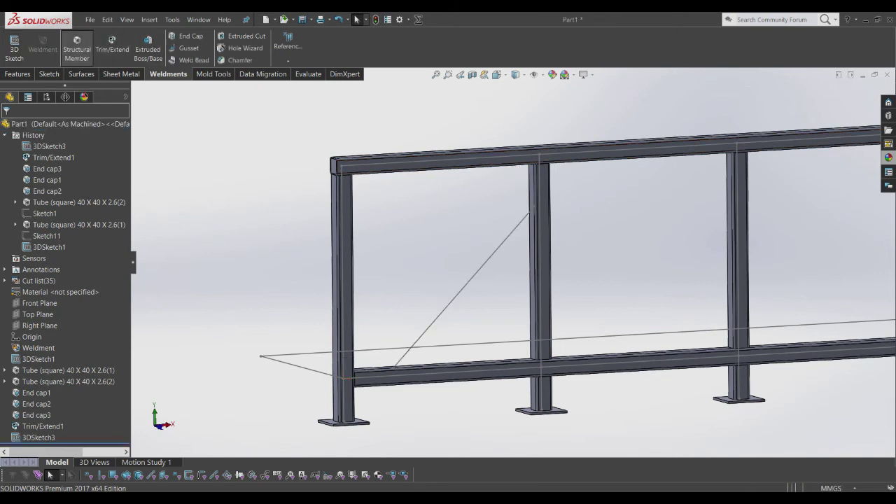
pyautogui.click(63, 222)
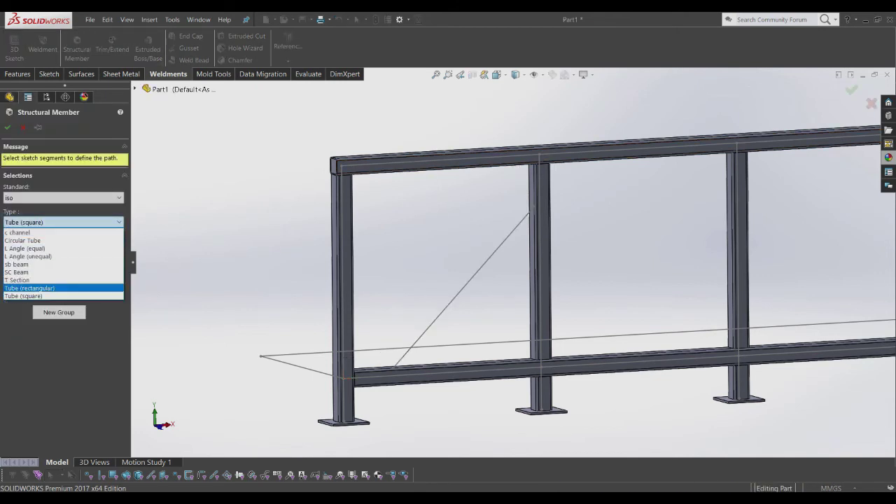
pyautogui.click(17, 272)
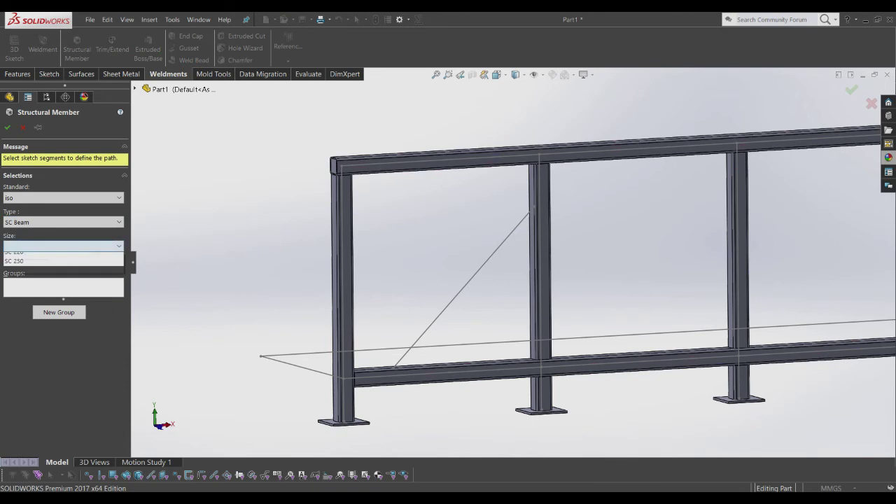
pyautogui.click(63, 246)
pyautogui.click(28, 256)
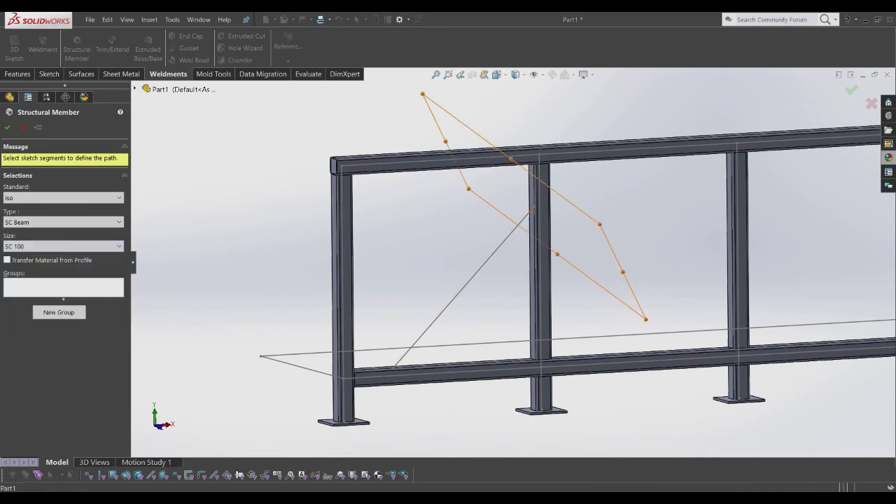
pyautogui.click(520, 220)
# Step: Switch the member profile to L Angle (equal), size 20x20x3, keeping iso
pyautogui.scroll(-3, 516, 221)
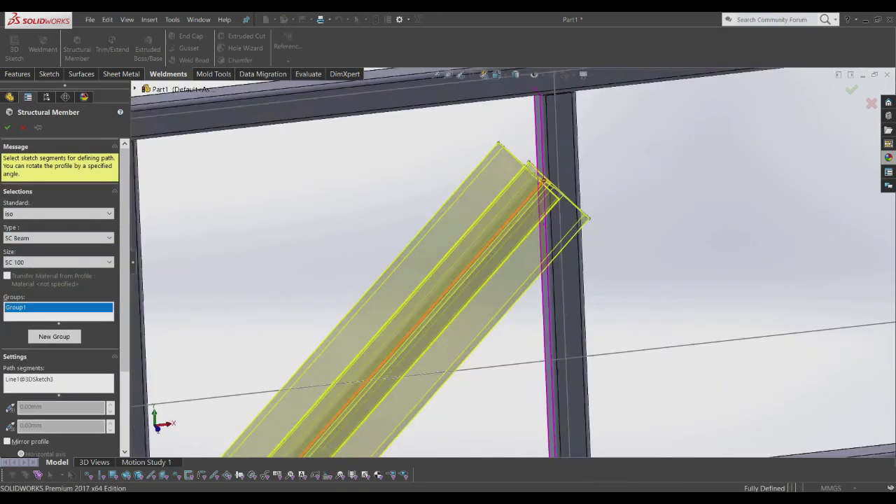
pyautogui.scroll(5, 522, 245)
pyautogui.click(58, 213)
pyautogui.click(57, 214)
pyautogui.click(58, 239)
pyautogui.click(57, 238)
pyautogui.click(58, 238)
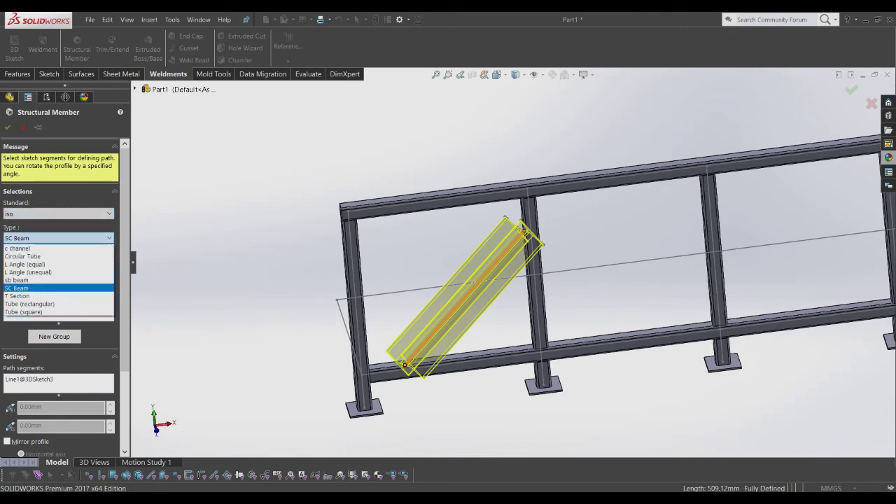
pyautogui.press('Down')
pyautogui.press('Return')
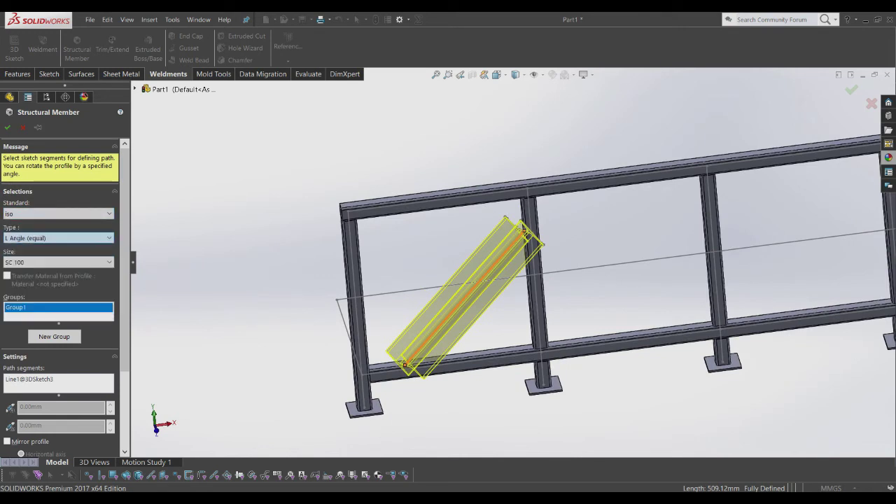
pyautogui.click(58, 262)
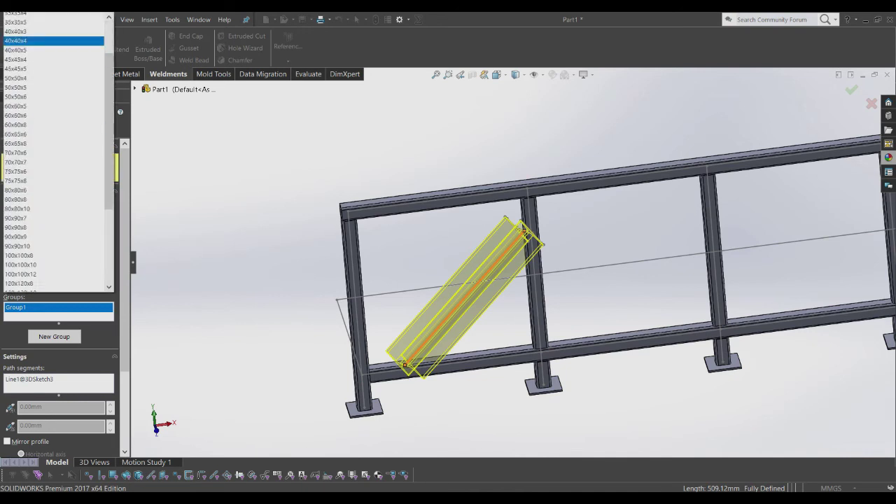
pyautogui.press('Up')
pyautogui.press('Up')
pyautogui.press('Return')
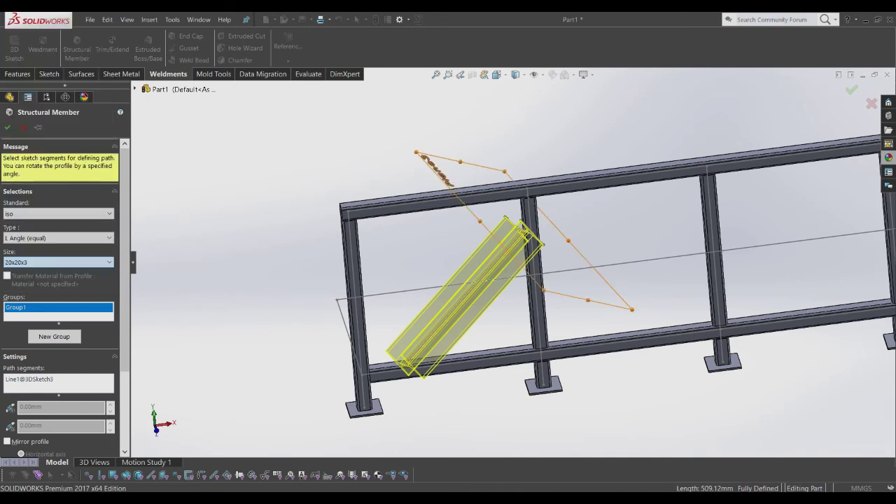
# Step: Orbit to inspect the angle brace against the post, then cancel the member
pyautogui.scroll(-3, 532, 245)
pyautogui.scroll(-3, 532, 223)
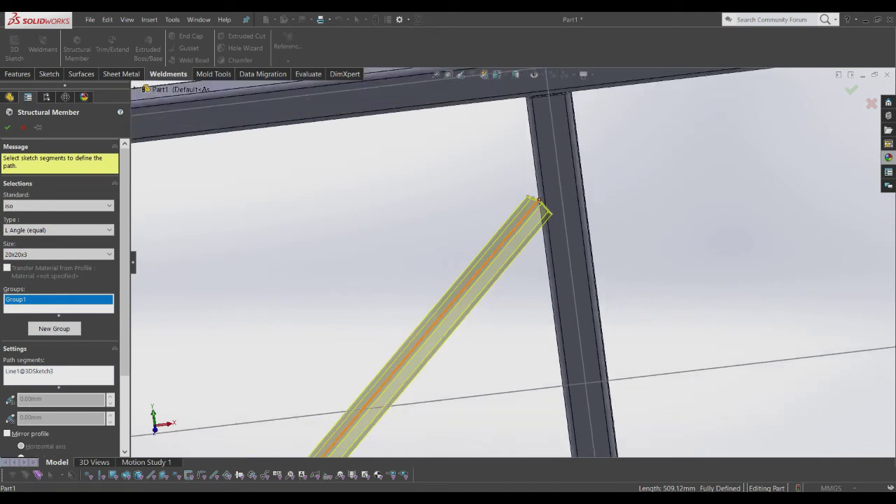
pyautogui.moveTo(550, 203)
pyautogui.mouseDown(button='middle')
pyautogui.moveTo(553, 214)
pyautogui.moveTo(490, 224)
pyautogui.mouseUp(button='middle')
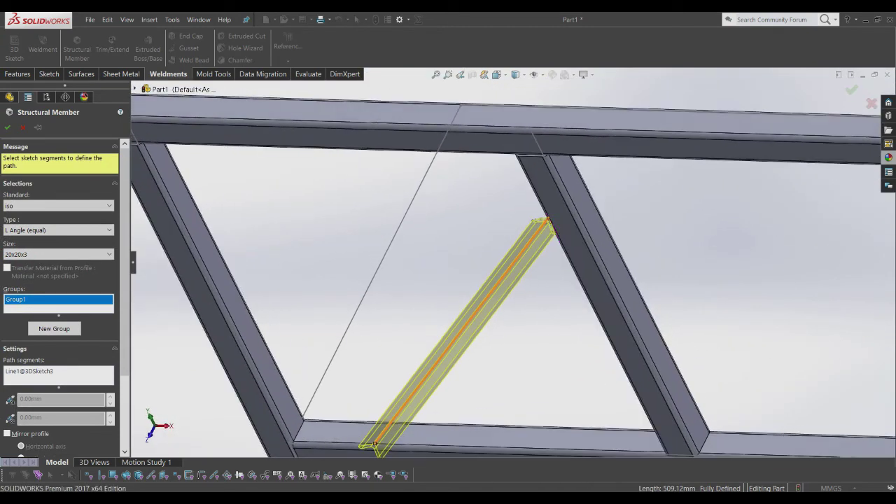
pyautogui.scroll(8, 420, 238)
pyautogui.scroll(-6, 319, 266)
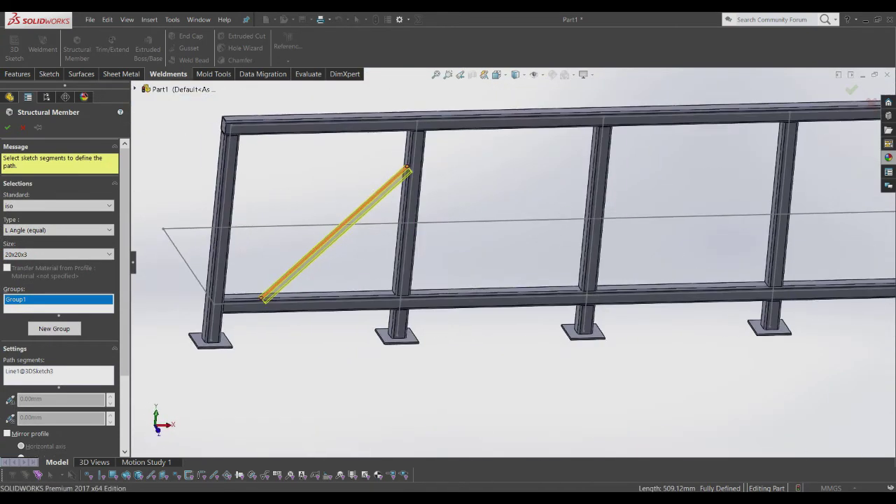
pyautogui.moveTo(318, 266); pyautogui.dragTo(371, 245, button='middle')
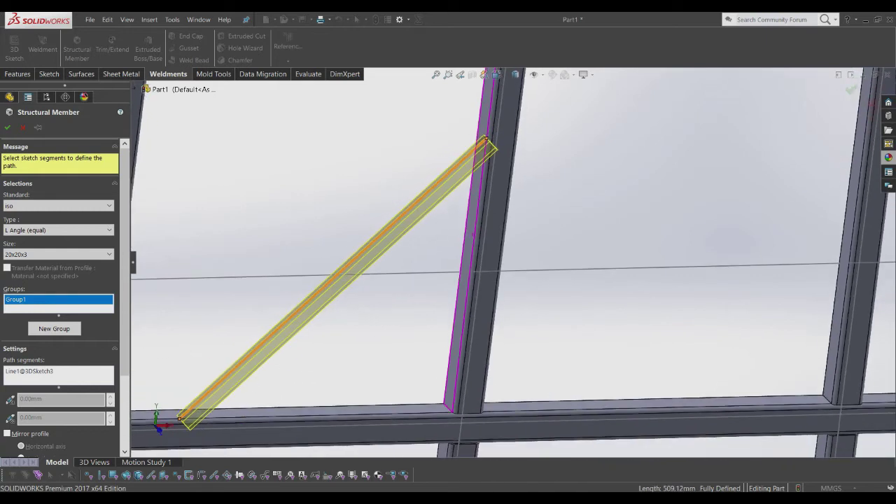
pyautogui.moveTo(420, 266); pyautogui.dragTo(518, 259, button='middle')
pyautogui.scroll(6, 385, 315)
pyautogui.scroll(-6, 385, 315)
pyautogui.scroll(2, 532, 280)
pyautogui.press('Escape')
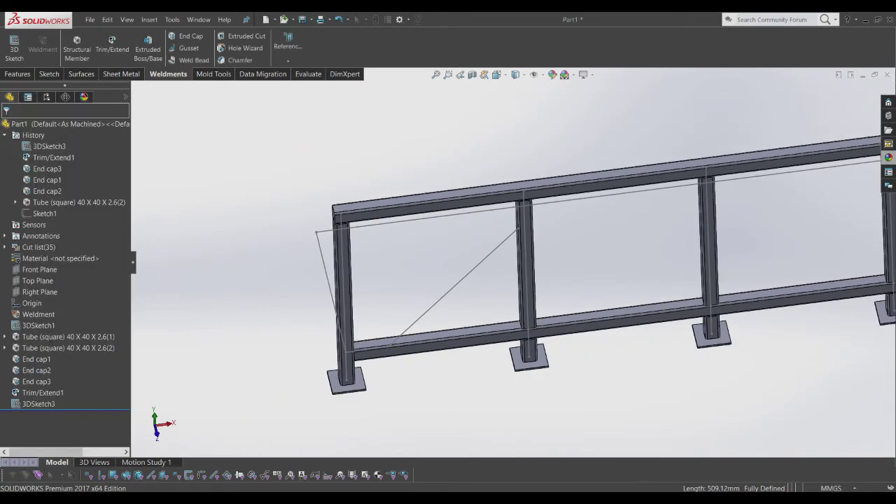
pyautogui.scroll(3, 514, 265)
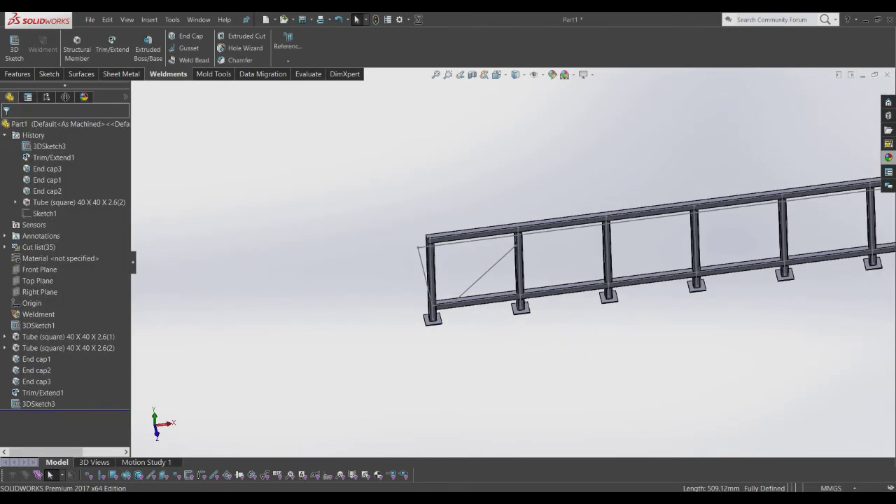
# Step: Create a new part and start a sketch on its Front Plane
pyautogui.hotkey('ctrl', 'n')
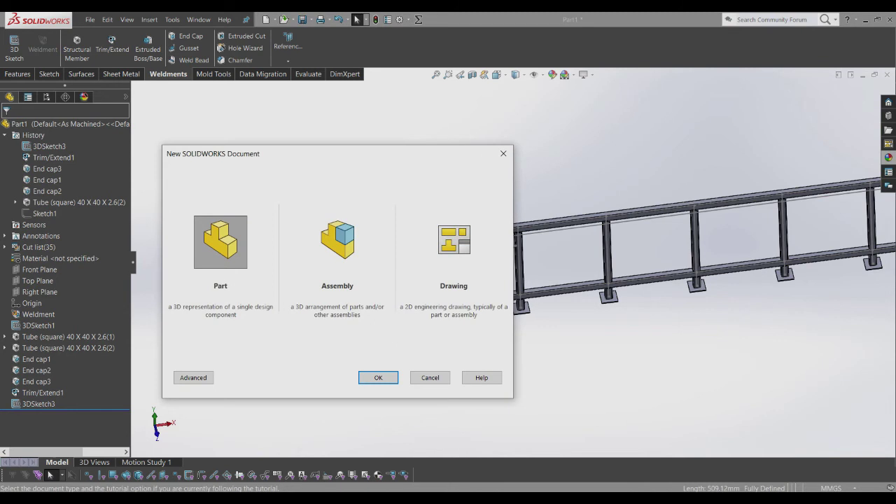
pyautogui.press('Return')
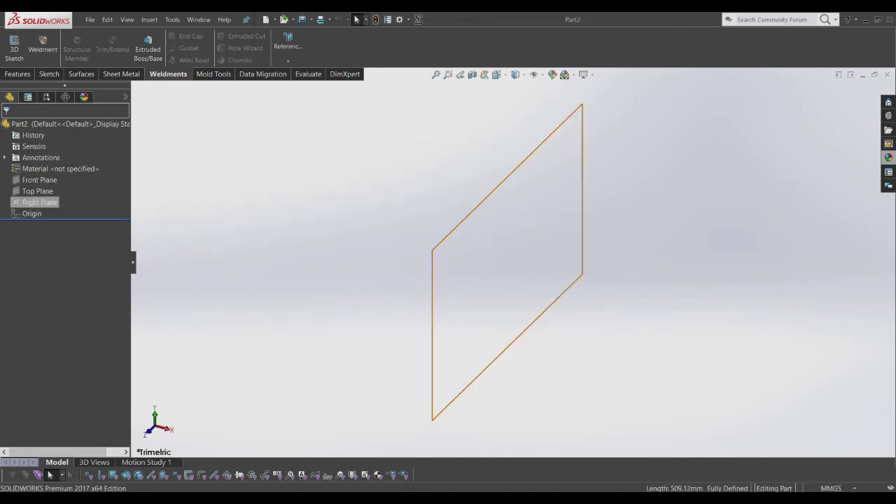
pyautogui.rightClick(39, 180)
pyautogui.click(41, 166)
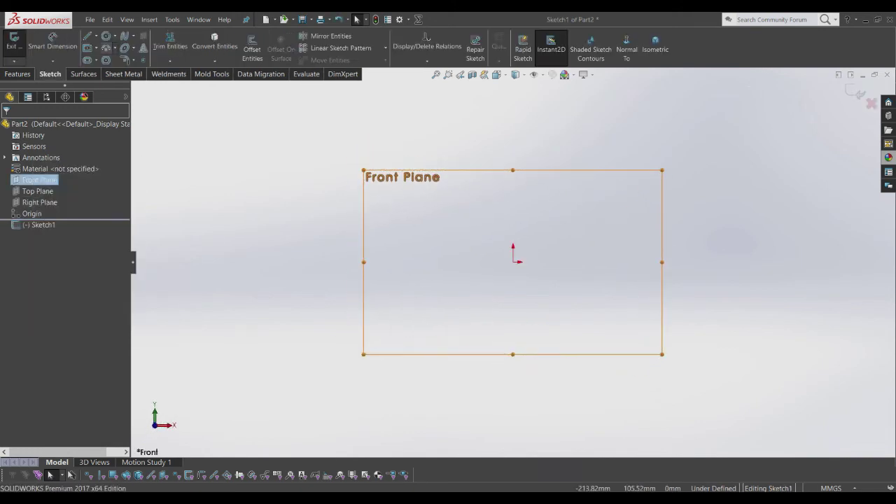
# Step: Draw a 20 wide by 100 high centre rectangle on the origin and exit the sketch
pyautogui.click(87, 48)
pyautogui.click(432, 254)
pyautogui.click(453, 194)
pyautogui.write('100')
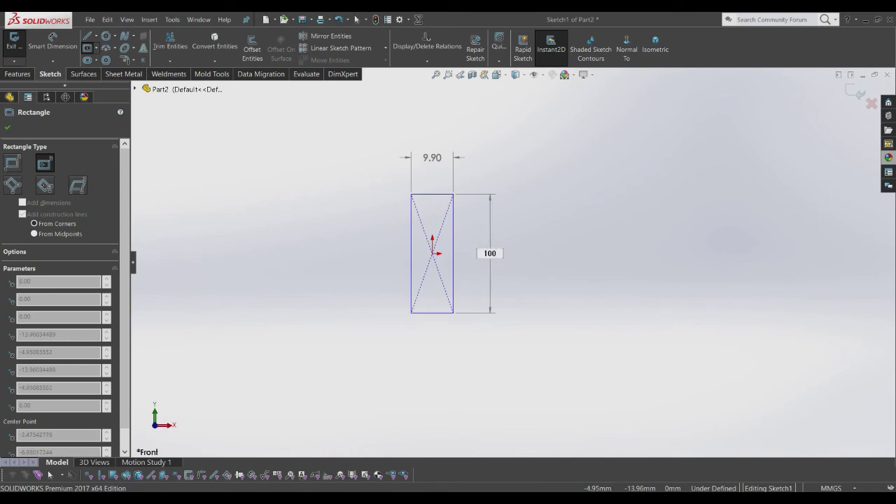
pyautogui.press('Return')
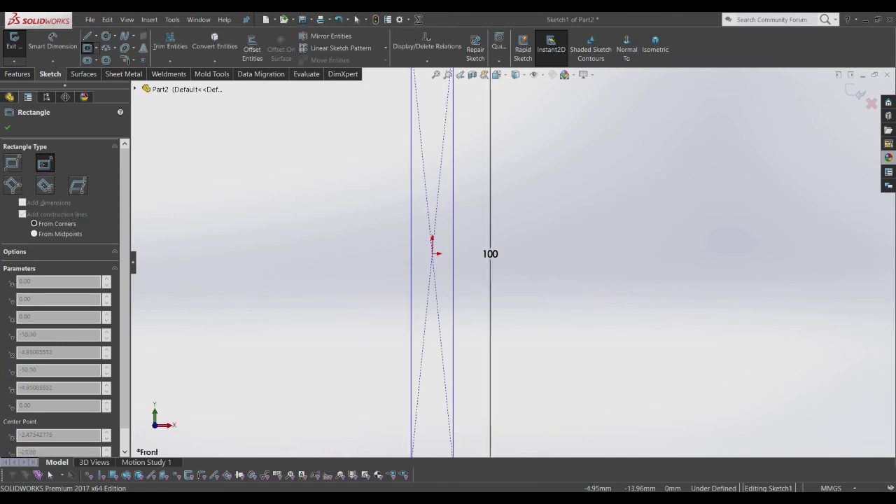
pyautogui.press('Return')
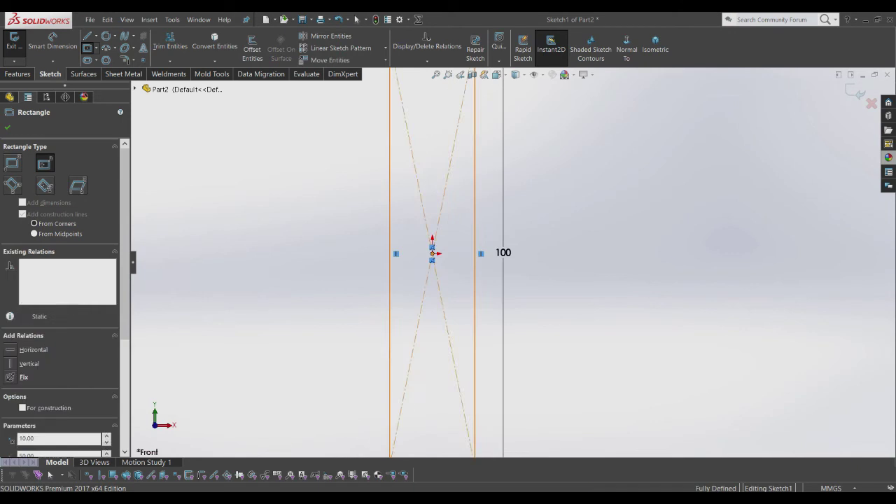
pyautogui.press('Escape')
pyautogui.press('f')
pyautogui.scroll(-3, 511, 235)
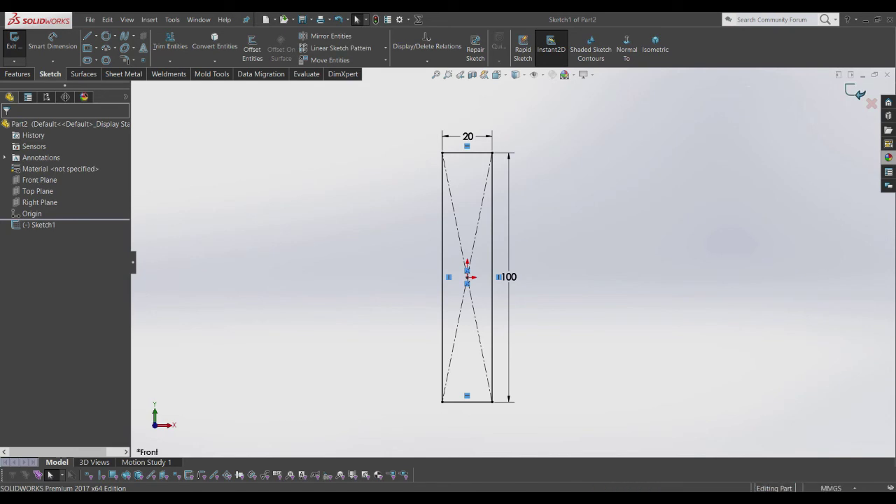
pyautogui.click(856, 92)
pyautogui.press('Escape')
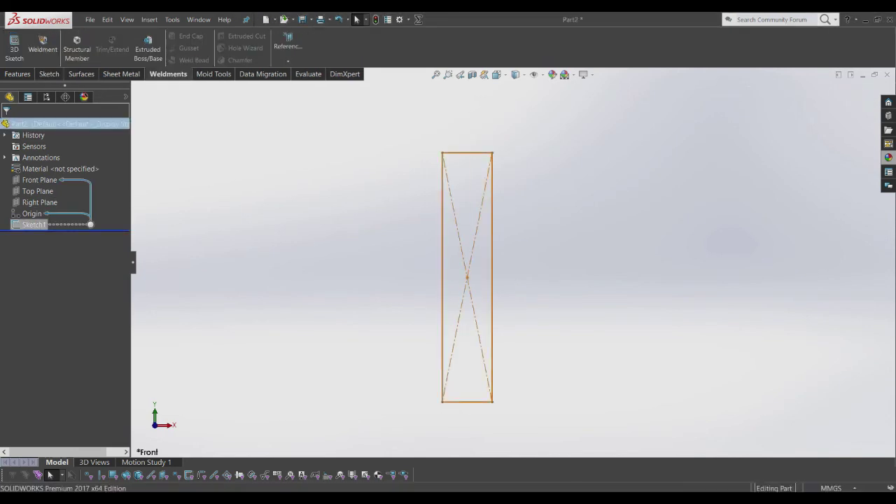
# Step: Select Sketch1 and Save As with file type Lib Feat Part (*.sldlfp)
pyautogui.click(107, 19)
pyautogui.click(33, 224)
pyautogui.click(90, 19)
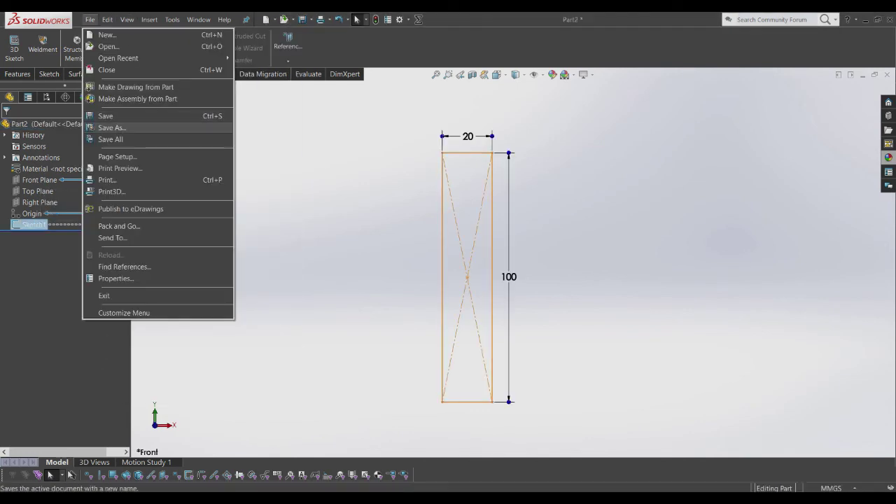
pyautogui.click(112, 127)
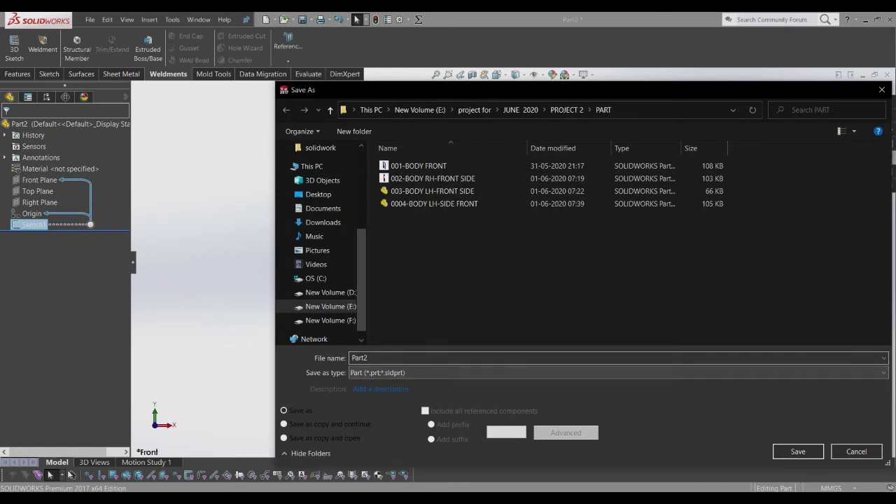
pyautogui.click(616, 373)
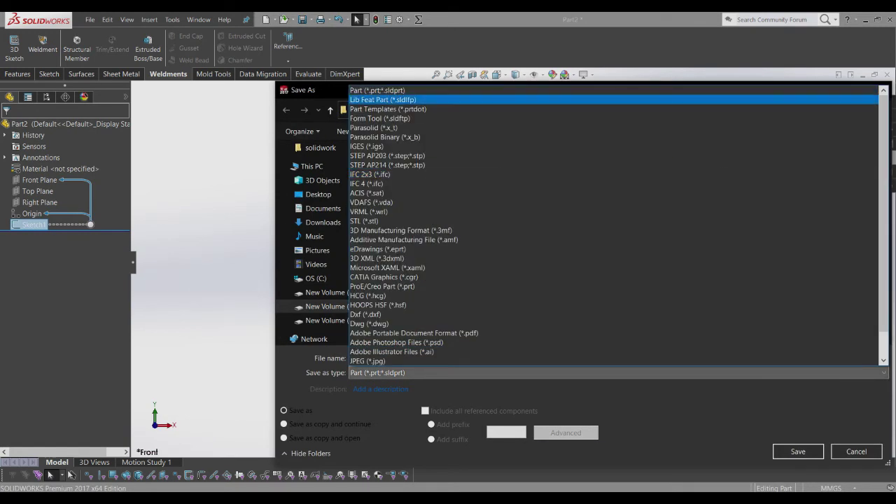
pyautogui.click(383, 100)
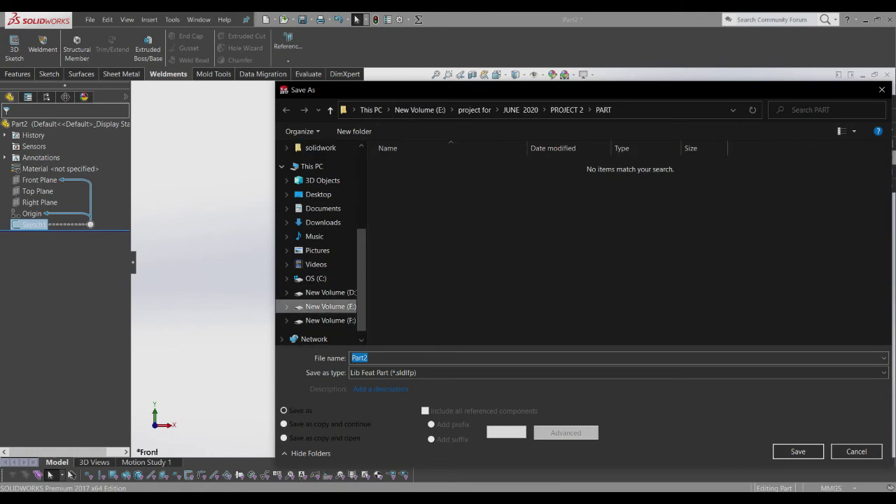
# Step: Save it as 100x20 in the solidwork\CUSTOME\WELMAD\FLAT BAT folder
pyautogui.scroll(1, 322, 222)
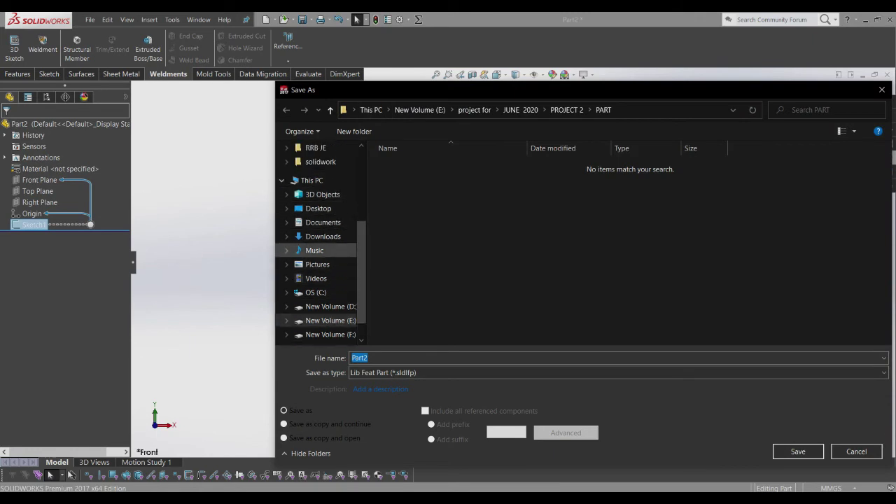
pyautogui.scroll(-1, 315, 292)
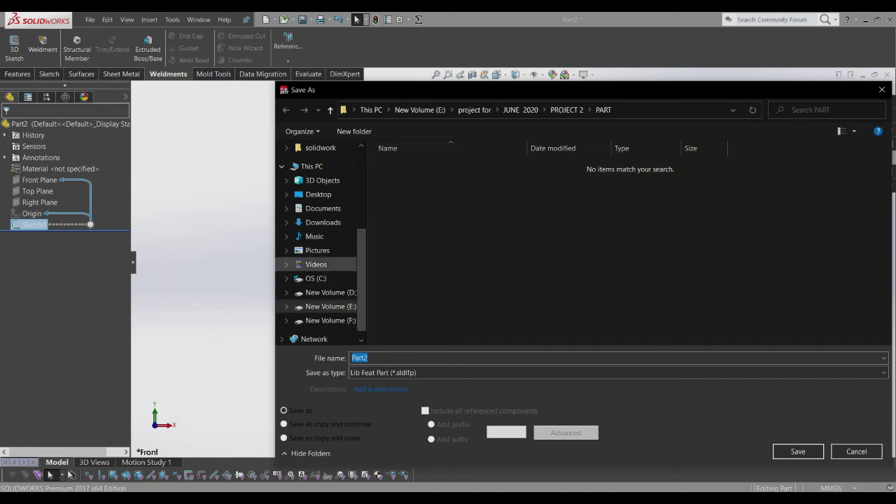
pyautogui.scroll(1, 319, 243)
pyautogui.scroll(1, 319, 243)
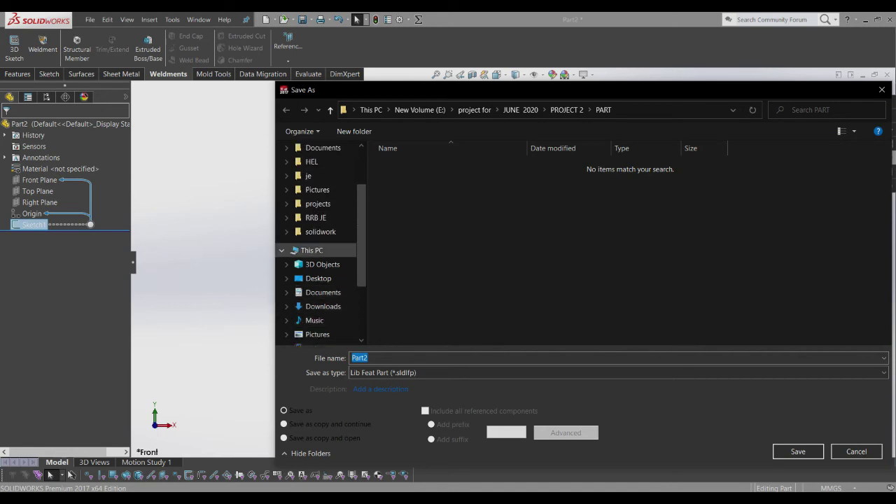
pyautogui.scroll(1, 319, 242)
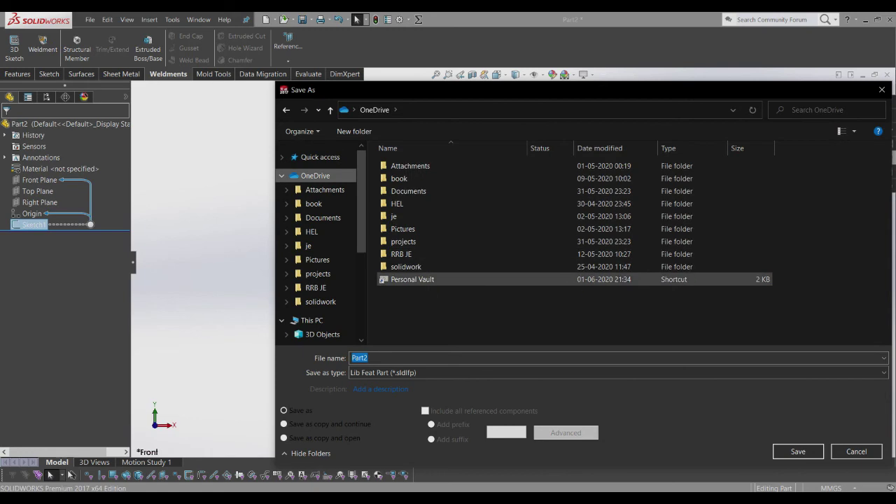
pyautogui.doubleClick(406, 266)
pyautogui.doubleClick(406, 166)
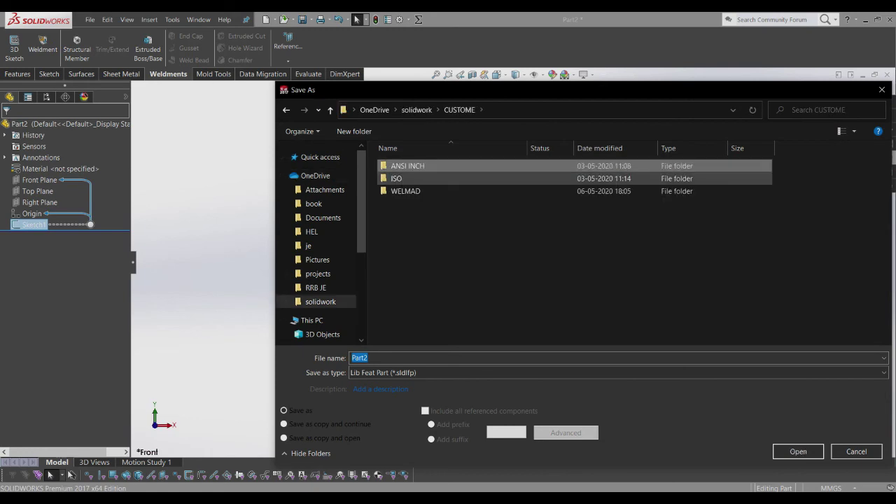
pyautogui.doubleClick(406, 191)
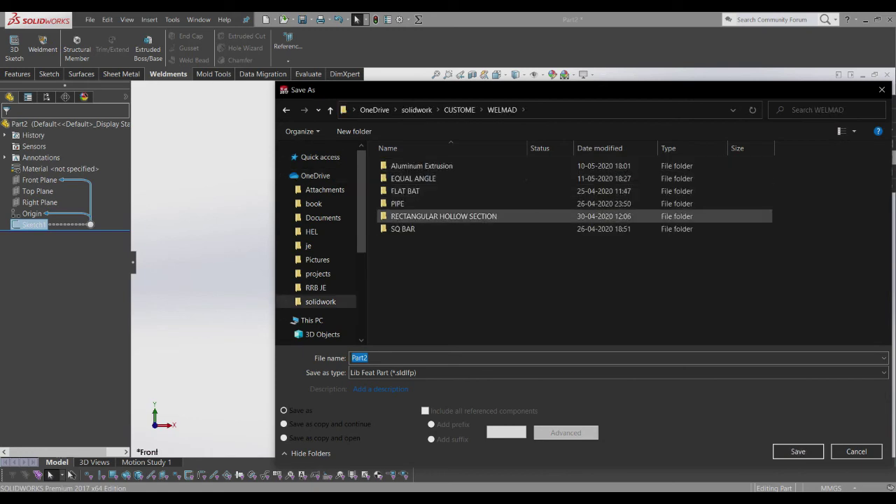
pyautogui.doubleClick(405, 191)
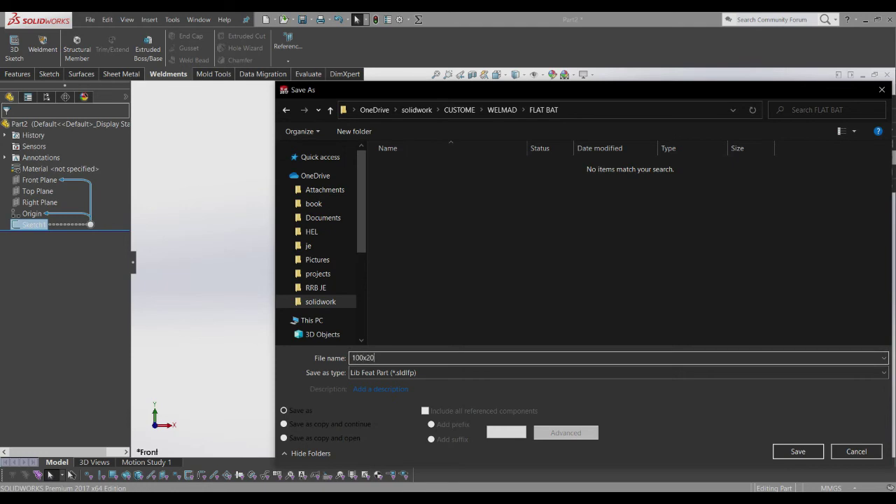
pyautogui.press('Return')
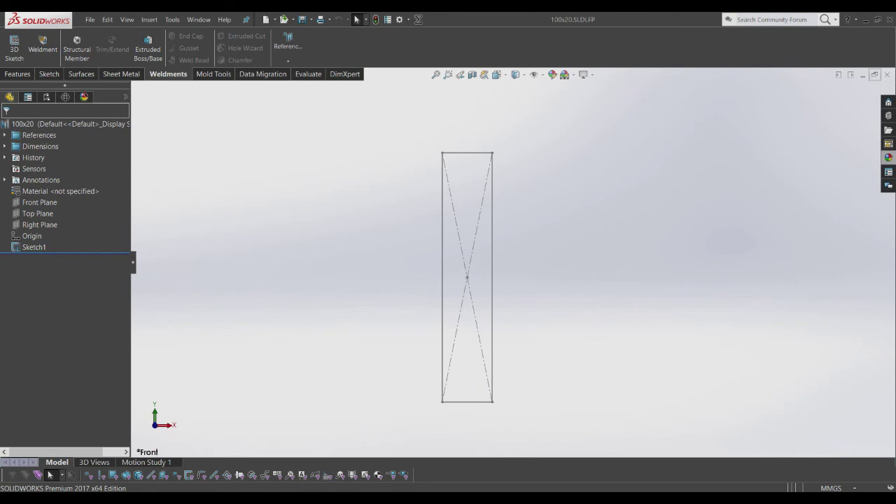
# Step: Close the 100x20 profile, save the modified railing part, and browse into the JUNE 2020 folder
pyautogui.hotkey('ctrl', 'w')
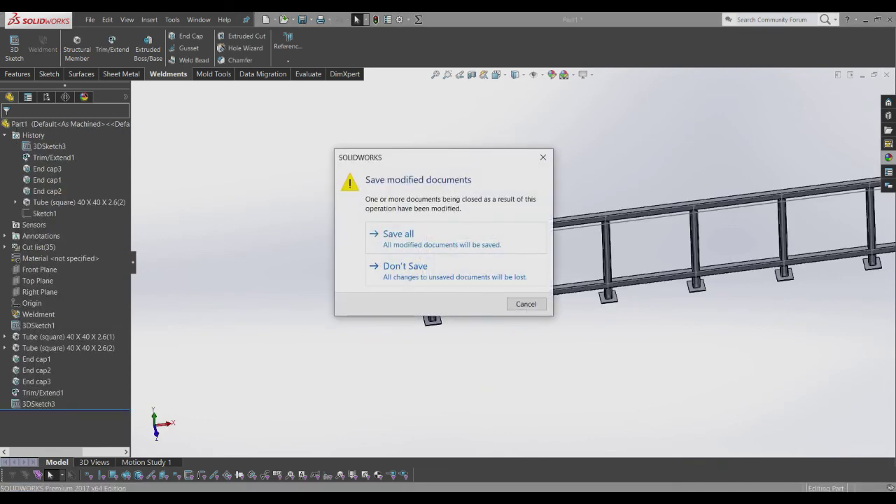
pyautogui.press('Return')
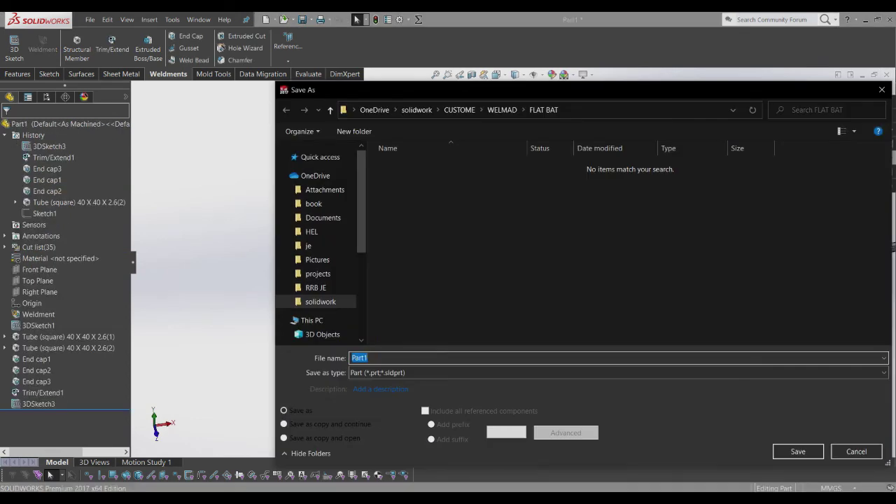
pyautogui.click(330, 110)
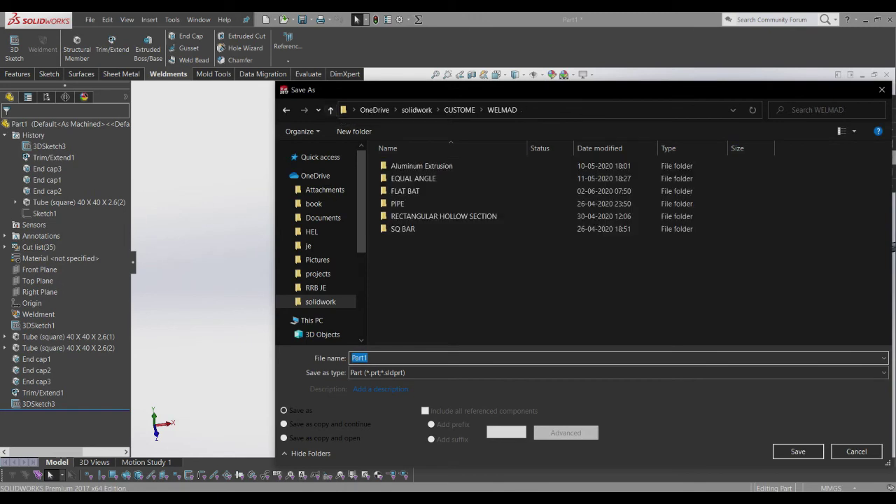
pyautogui.click(330, 110)
pyautogui.click(330, 109)
pyautogui.click(330, 110)
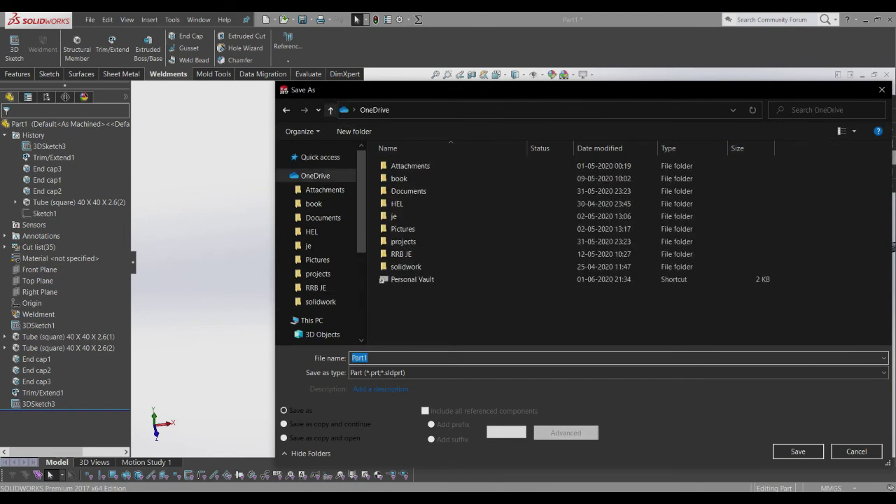
pyautogui.click(330, 110)
pyautogui.scroll(-2, 295, 273)
pyautogui.scroll(-1, 295, 272)
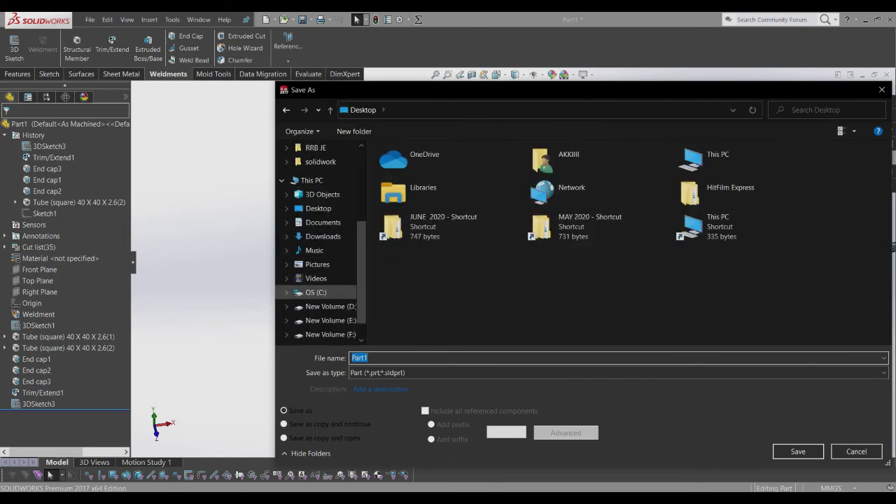
pyautogui.scroll(-1, 295, 272)
pyautogui.doubleClick(444, 226)
# Step: Create a new folder named PROJECT 3 inside JUNE 2020 and open it
pyautogui.rightClick(470, 230)
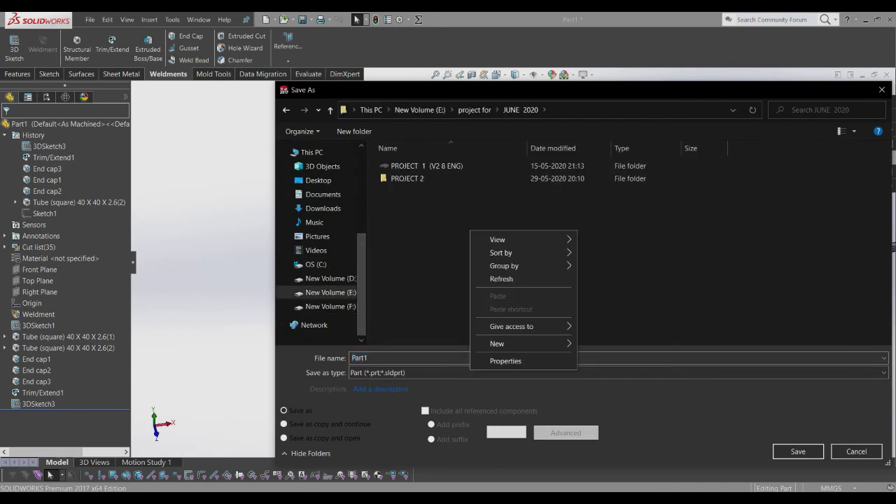
pyautogui.press('Escape')
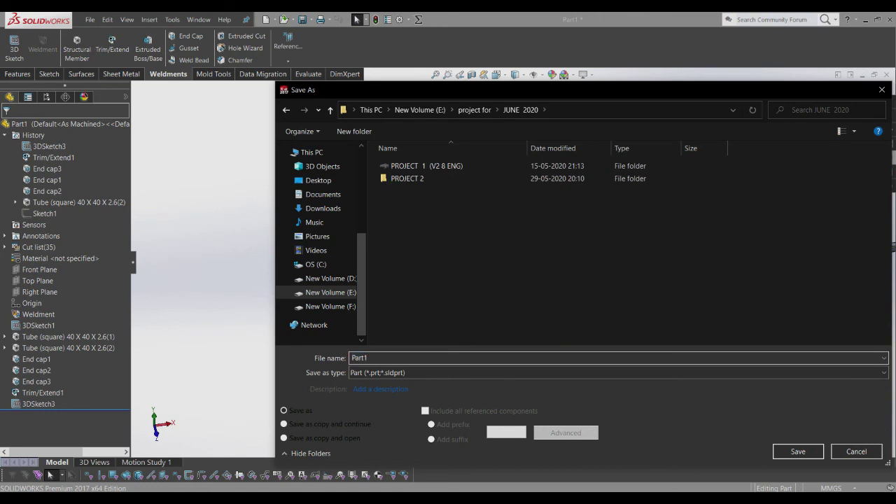
pyautogui.rightClick(421, 270)
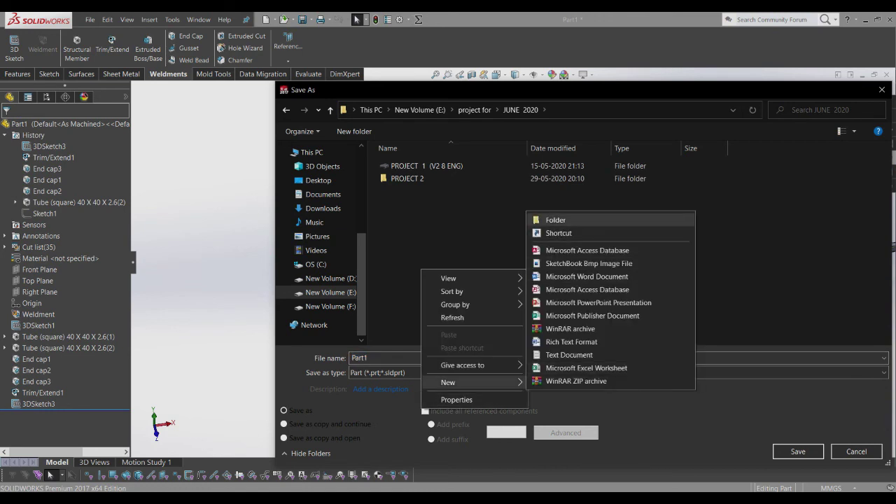
pyautogui.click(555, 220)
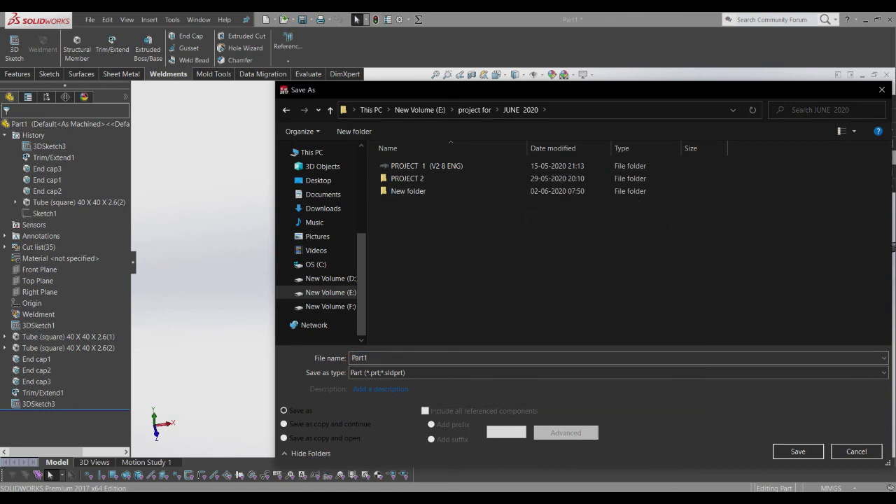
pyautogui.click(406, 192)
pyautogui.rightClick(405, 192)
pyautogui.click(435, 458)
pyautogui.press('Return')
pyautogui.rightClick(425, 191)
pyautogui.click(448, 456)
pyautogui.write('PROJECT 3')
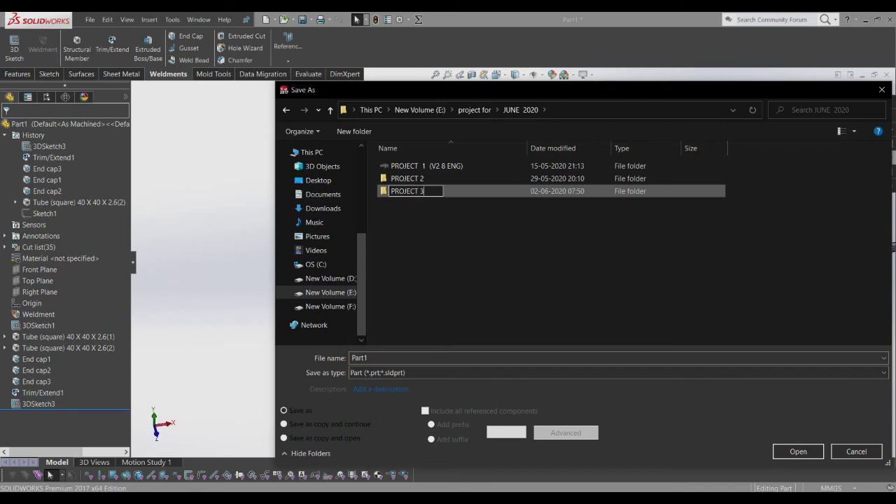
pyautogui.press('Return')
pyautogui.press('Return')
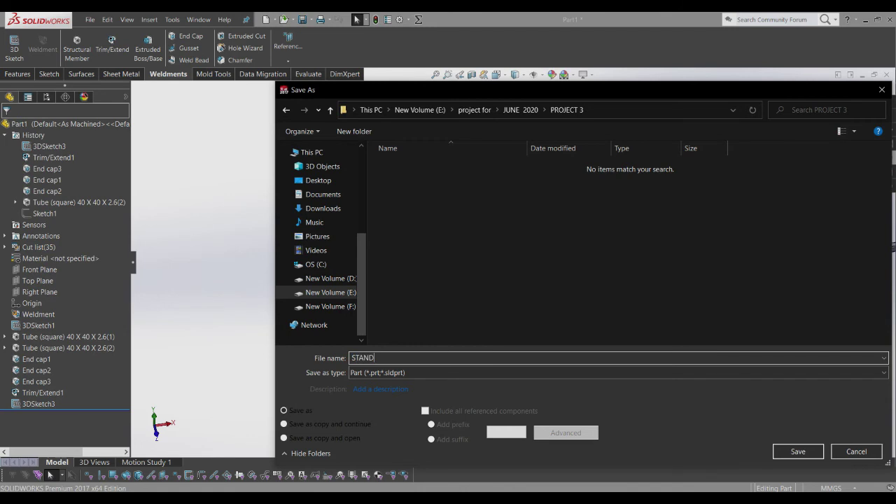
# Step: Save the railing part as STAND, rebuild it, and close the document
pyautogui.press('Return')
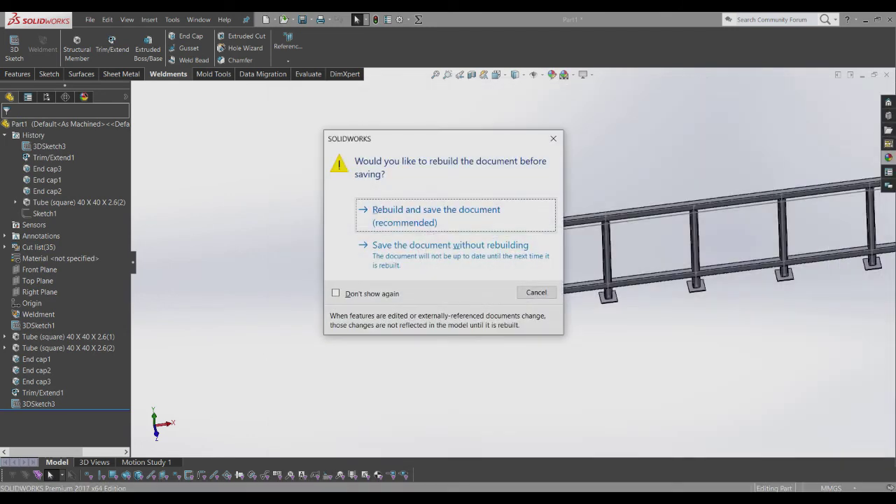
pyautogui.press('Return')
pyautogui.hotkey('ctrl', 'w')
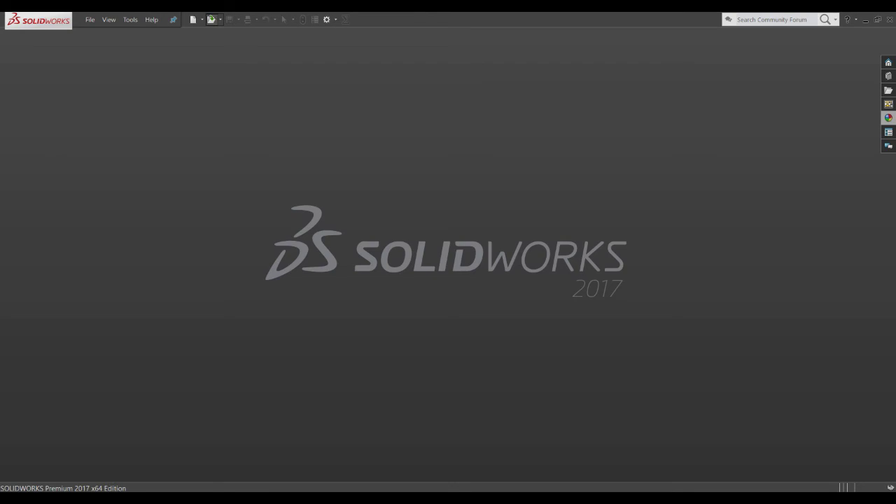
# Step: Reopen STAND and start a WELMAD FLAT BAT 100x20 structural member along the diagonal sketch line
pyautogui.hotkey('ctrl', 'o')
pyautogui.doubleClick(396, 151)
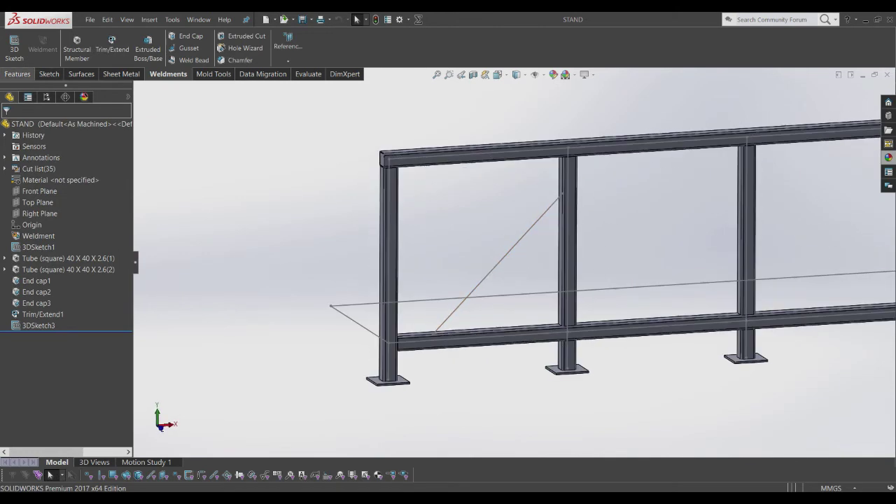
pyautogui.click(77, 45)
pyautogui.click(65, 197)
pyautogui.click(28, 214)
pyautogui.click(65, 222)
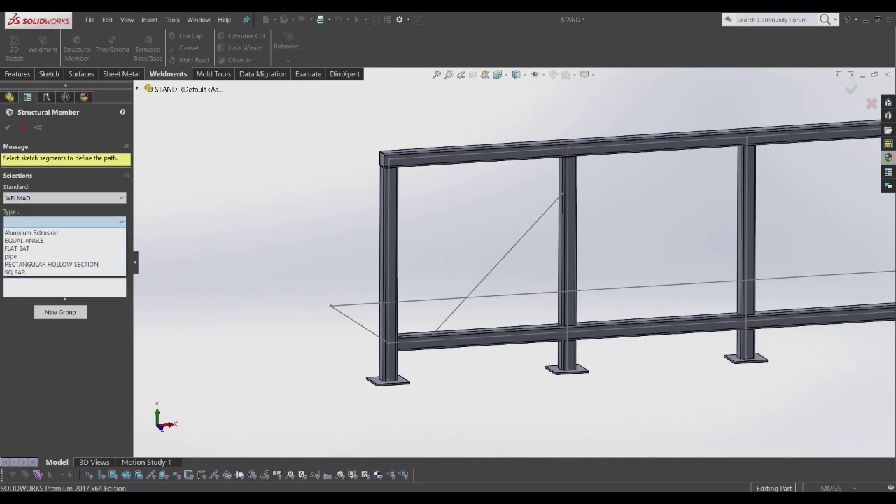
pyautogui.click(17, 249)
pyautogui.click(65, 246)
pyautogui.click(28, 257)
pyautogui.click(497, 264)
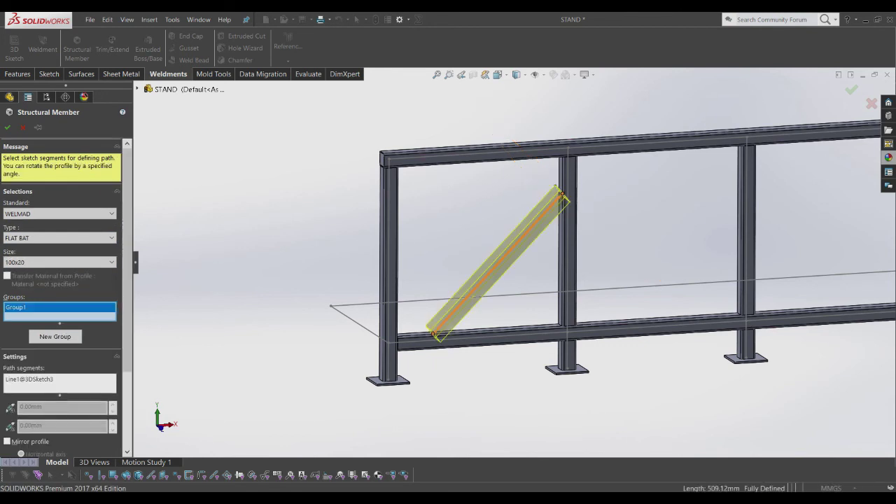
# Step: Rotate the flat-bar profile to 45 degrees, checking the brace from left and isometric views
pyautogui.scroll(-3, 560, 203)
pyautogui.scroll(-2, 560, 203)
pyautogui.scroll(3, 515, 262)
pyautogui.moveTo(514, 262); pyautogui.dragTo(462, 203, button='middle')
pyautogui.moveTo(490, 280)
pyautogui.mouseDown(button='middle')
pyautogui.moveTo(476, 266)
pyautogui.moveTo(518, 266)
pyautogui.mouseUp(button='middle')
pyautogui.scroll(2, 490, 280)
pyautogui.moveTo(581, 204)
pyautogui.mouseDown(button='middle')
pyautogui.moveTo(552, 170)
pyautogui.moveTo(490, 196)
pyautogui.mouseUp(button='middle')
pyautogui.scroll(-3, 570, 203)
pyautogui.scroll(3, 571, 203)
pyautogui.scroll(3, 532, 175)
pyautogui.scroll(-3, 423, 210)
pyautogui.scroll(2, 448, 203)
pyautogui.moveTo(424, 210); pyautogui.dragTo(499, 203, button='middle')
pyautogui.scroll(-3, 449, 203)
pyautogui.scroll(3, 448, 203)
pyautogui.scroll(-2, 499, 203)
pyautogui.scroll(-3, 499, 203)
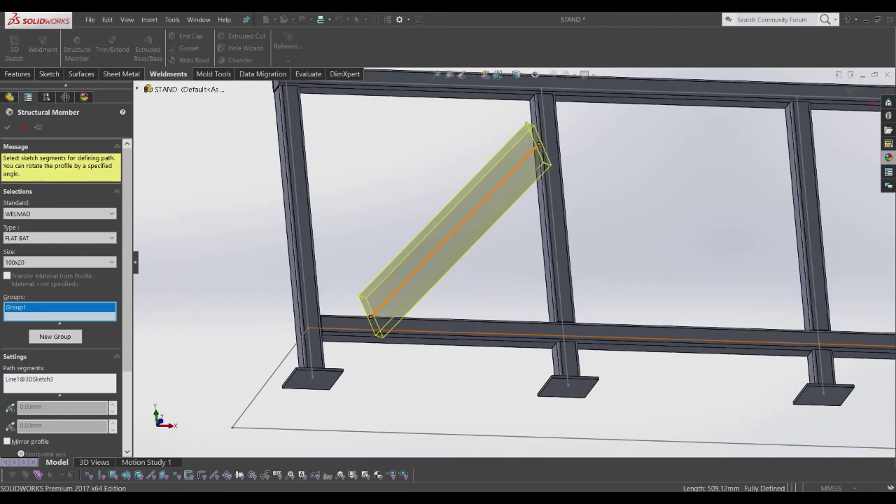
pyautogui.scroll(-3, 61, 281)
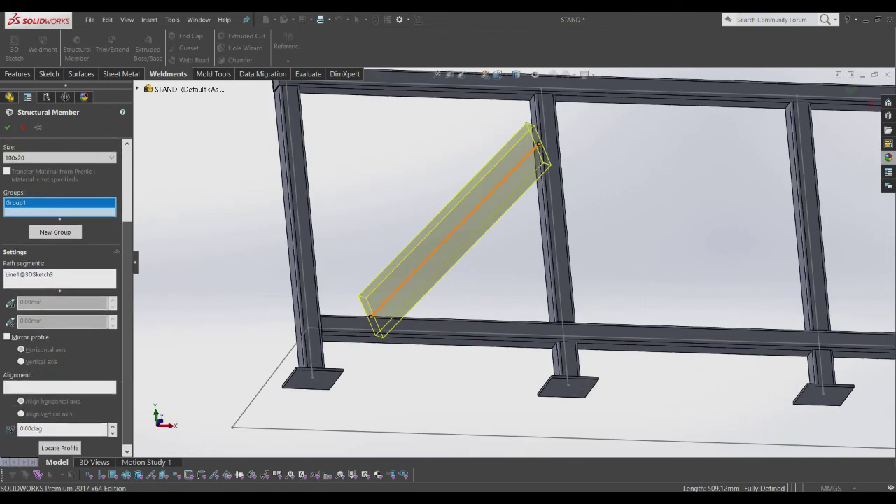
pyautogui.click(112, 425)
pyautogui.click(112, 425)
pyautogui.scroll(-3, 554, 300)
pyautogui.scroll(5, 555, 300)
pyautogui.moveTo(555, 299)
pyautogui.mouseDown(button='middle')
pyautogui.moveTo(389, 332)
pyautogui.moveTo(595, 280)
pyautogui.moveTo(490, 266)
pyautogui.mouseUp(button='middle')
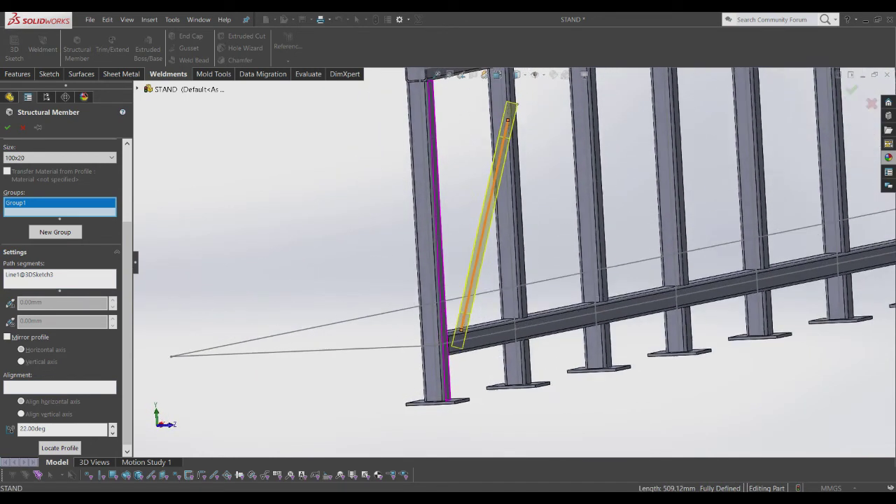
pyautogui.press('space')
pyautogui.hotkey('ctrl', '3')
pyautogui.scroll(-3, 609, 329)
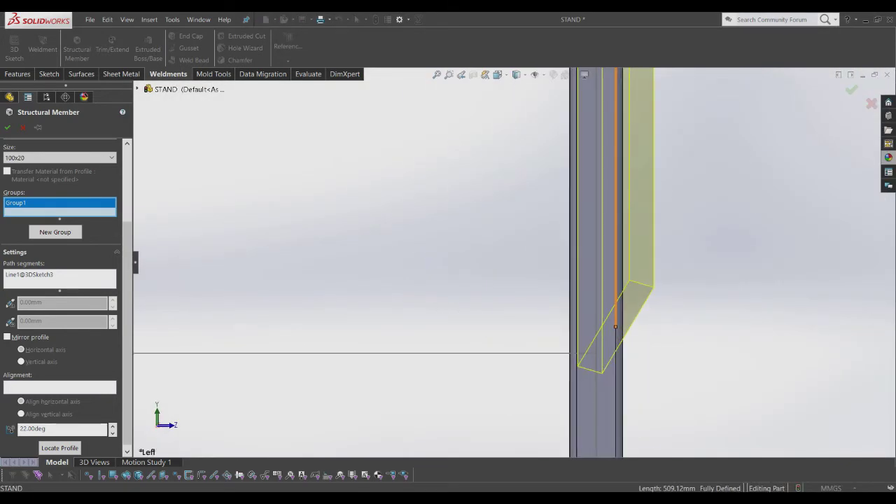
pyautogui.click(112, 425)
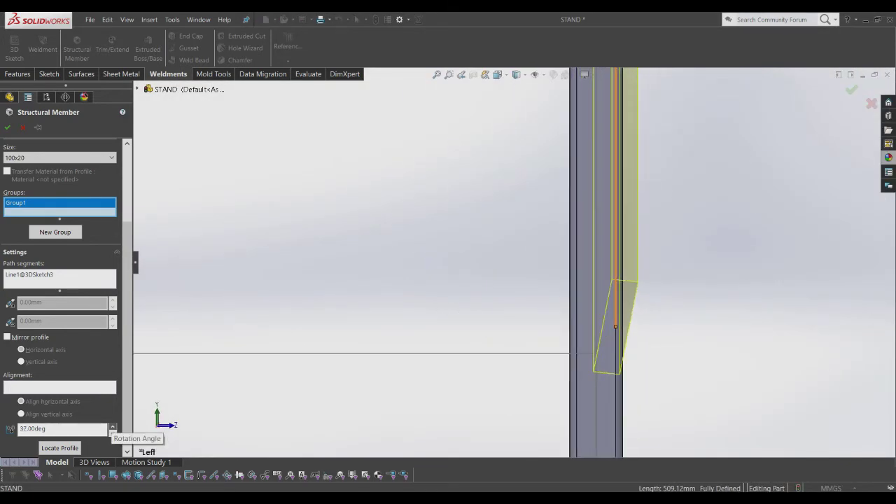
pyautogui.click(112, 425)
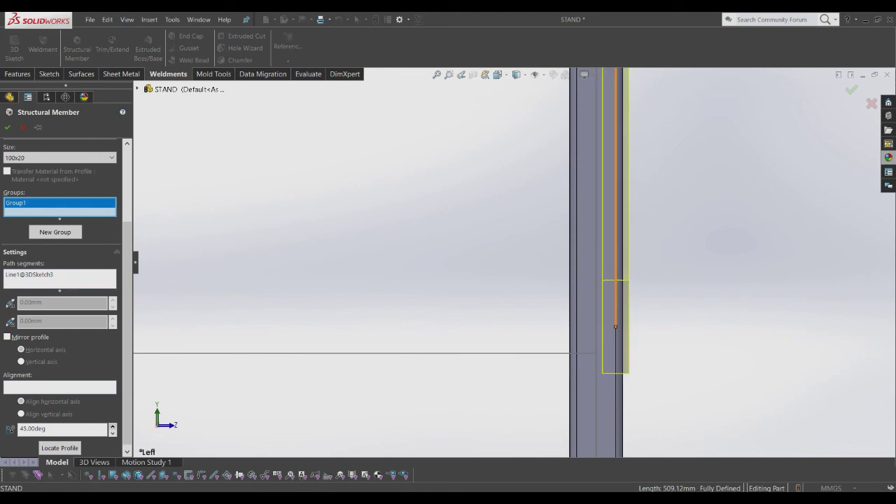
pyautogui.scroll(3, 516, 286)
pyautogui.scroll(1, 516, 286)
pyautogui.scroll(1, 516, 286)
pyautogui.hotkey('ctrl', '7')
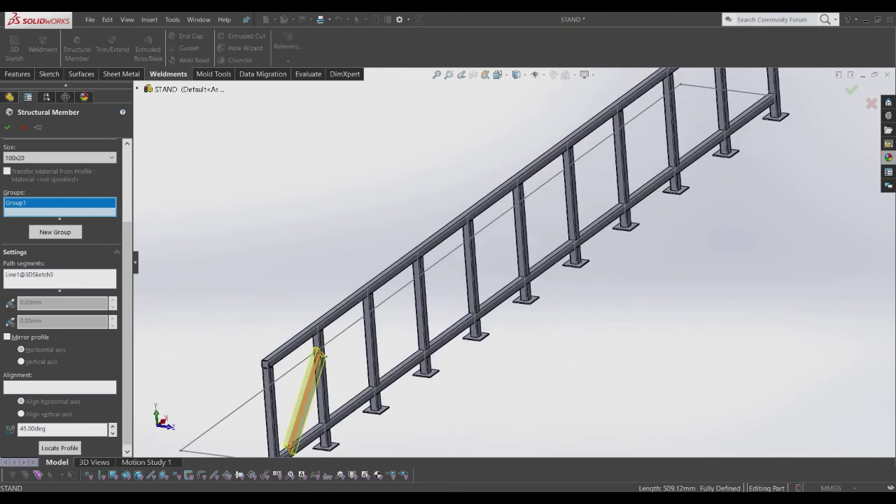
pyautogui.scroll(-2, 308, 359)
pyautogui.scroll(-4, 308, 359)
pyautogui.scroll(-3, 308, 359)
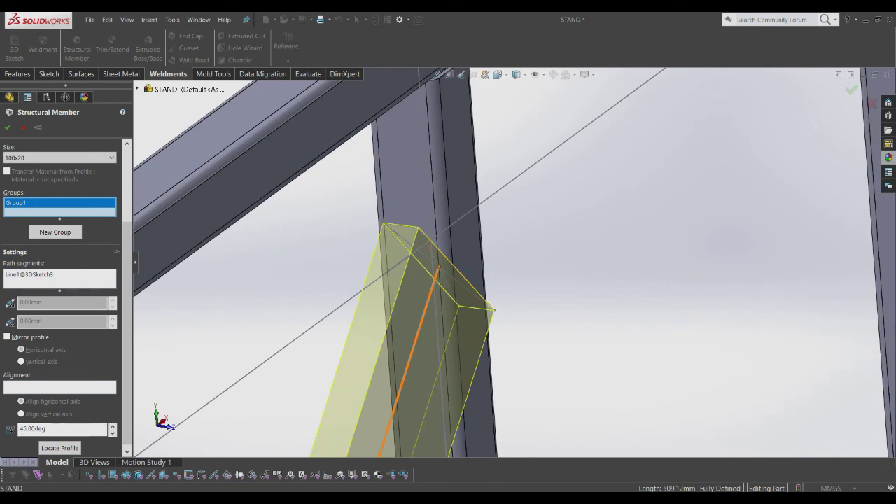
# Step: Begin choosing an alignment reference for the profile and review the brace in front view
pyautogui.click(59, 387)
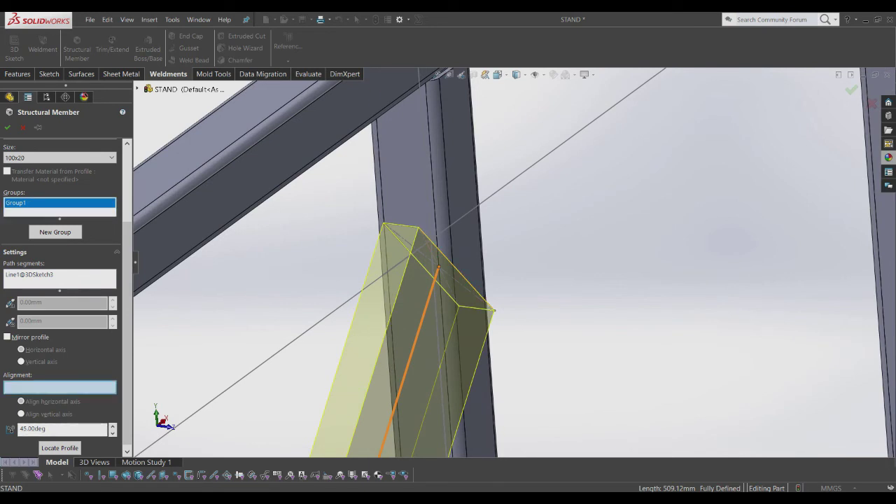
pyautogui.scroll(-1, 59, 295)
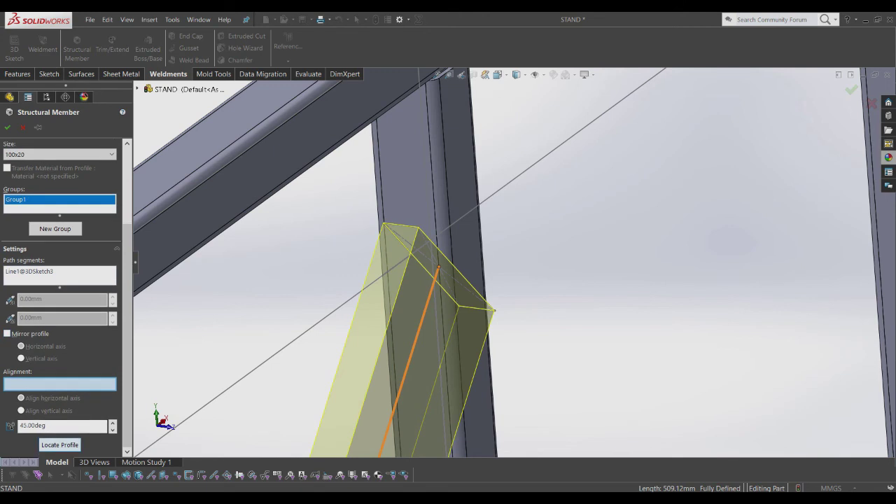
pyautogui.scroll(-2, 341, 274)
pyautogui.scroll(-1, 341, 274)
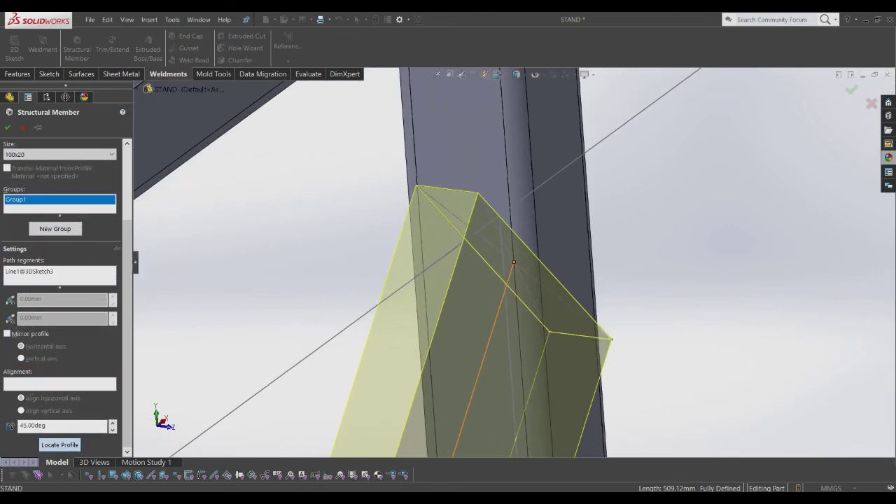
pyautogui.scroll(1, 60, 294)
pyautogui.hotkey('ctrl', '1')
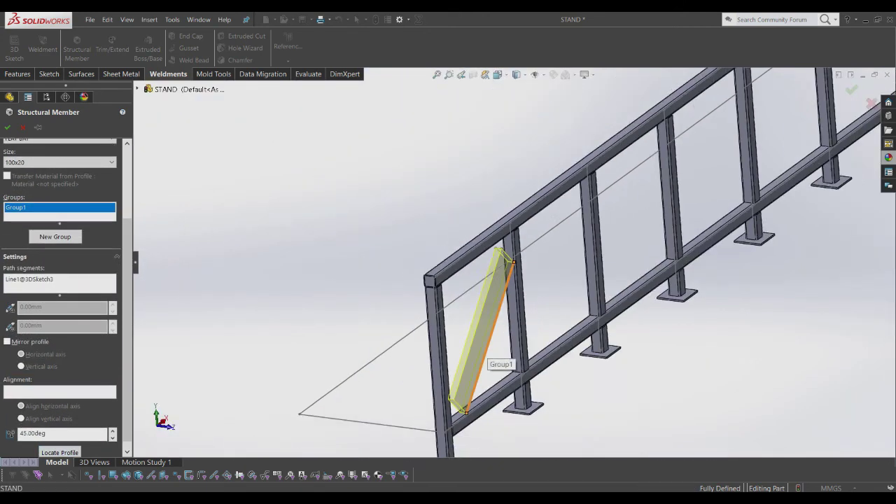
pyautogui.scroll(1, 617, 294)
pyautogui.scroll(2, 617, 294)
pyautogui.scroll(1, 616, 294)
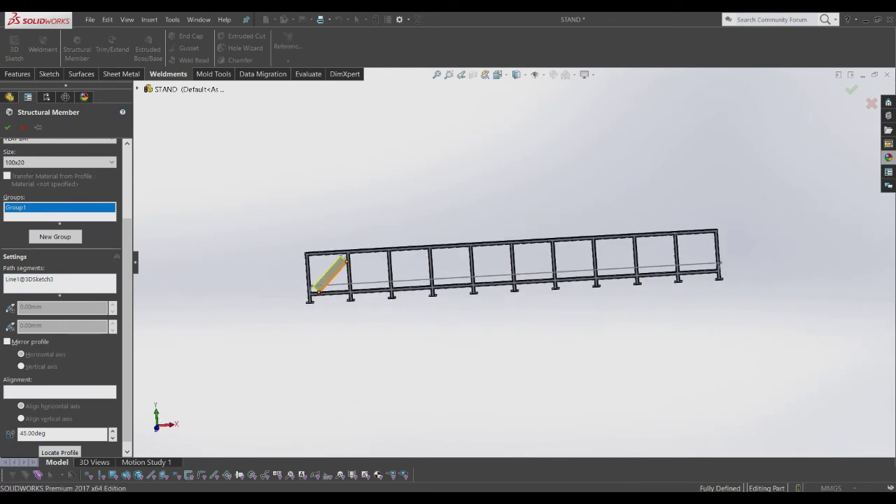
pyautogui.scroll(-2, 617, 294)
pyautogui.scroll(-2, 437, 277)
pyautogui.scroll(-2, 436, 276)
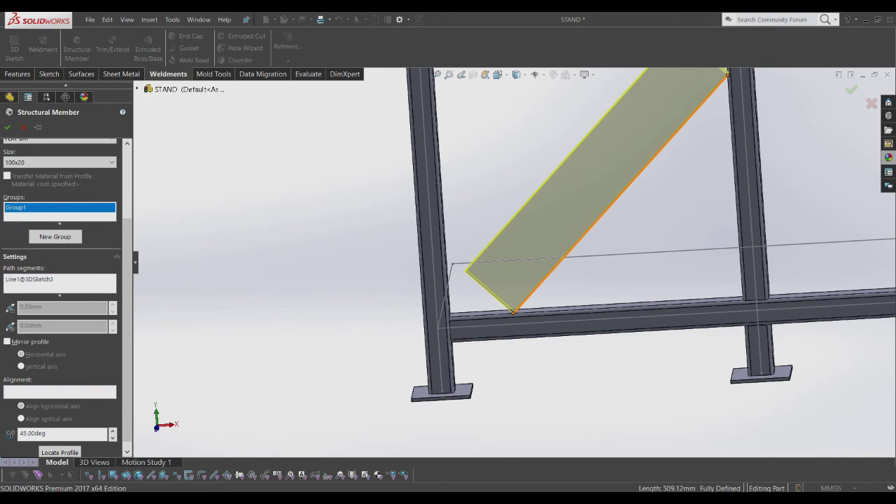
pyautogui.scroll(3, 546, 252)
pyautogui.scroll(-2, 560, 210)
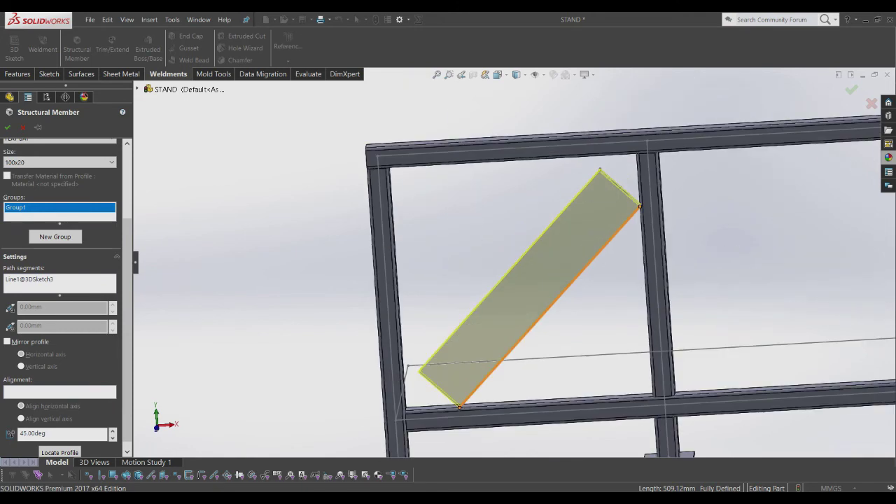
# Step: Create the flat-bar member, then change the diagonal sketch's 100 mm end dimensions to 25 mm
pyautogui.press('Return')
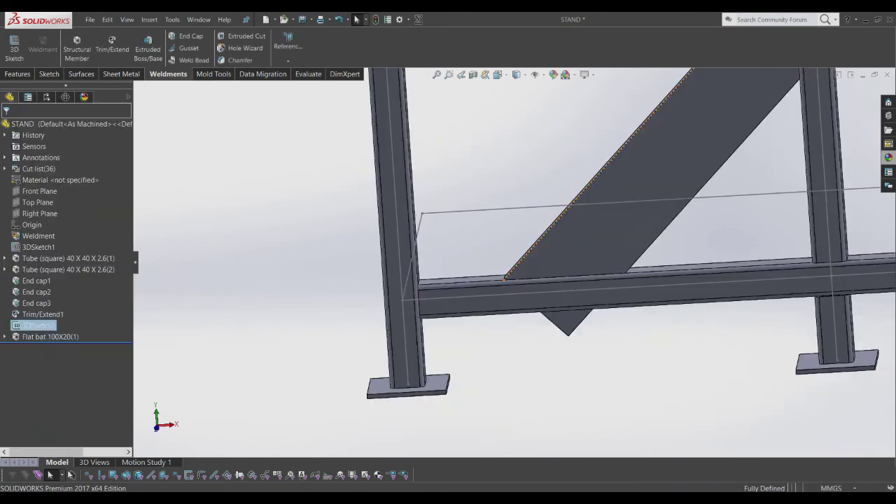
pyautogui.rightClick(31, 326)
pyautogui.click(49, 294)
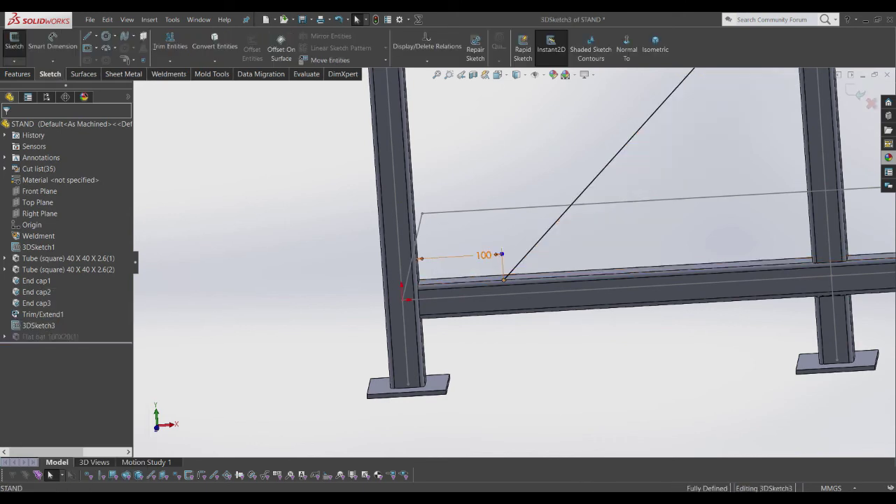
pyautogui.doubleClick(483, 255)
pyautogui.write('25')
pyautogui.press('Return')
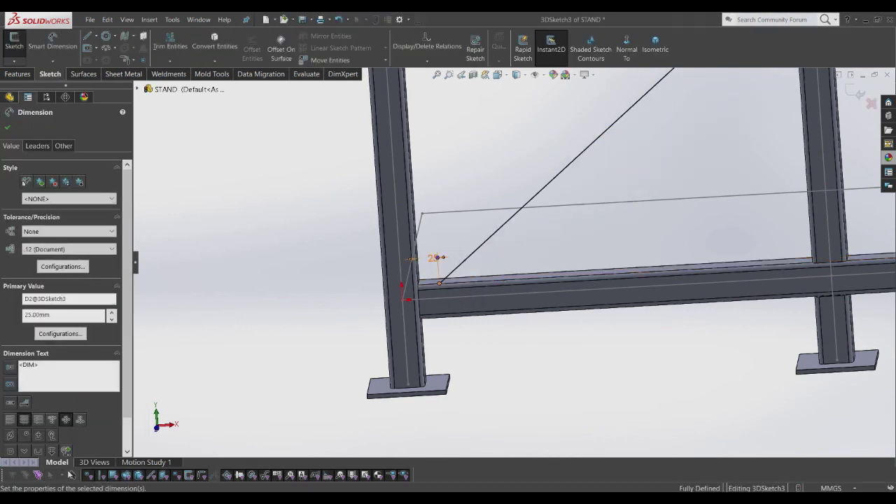
pyautogui.scroll(5, 507, 299)
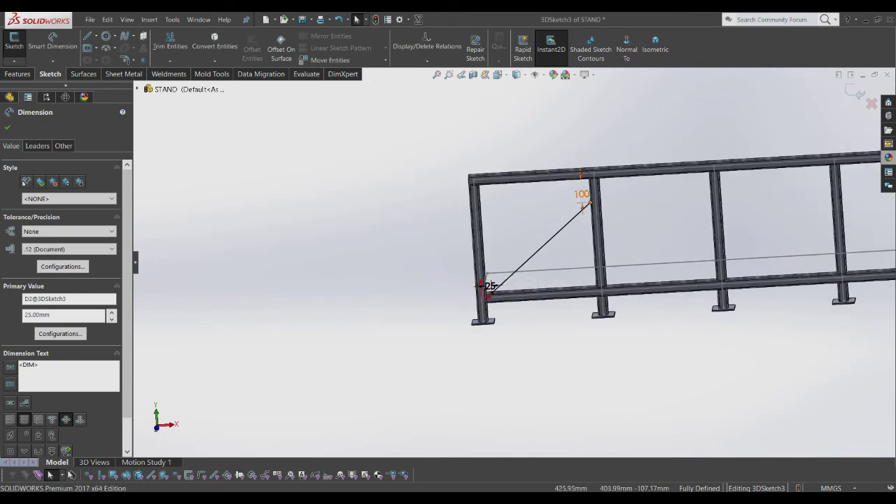
pyautogui.doubleClick(582, 200)
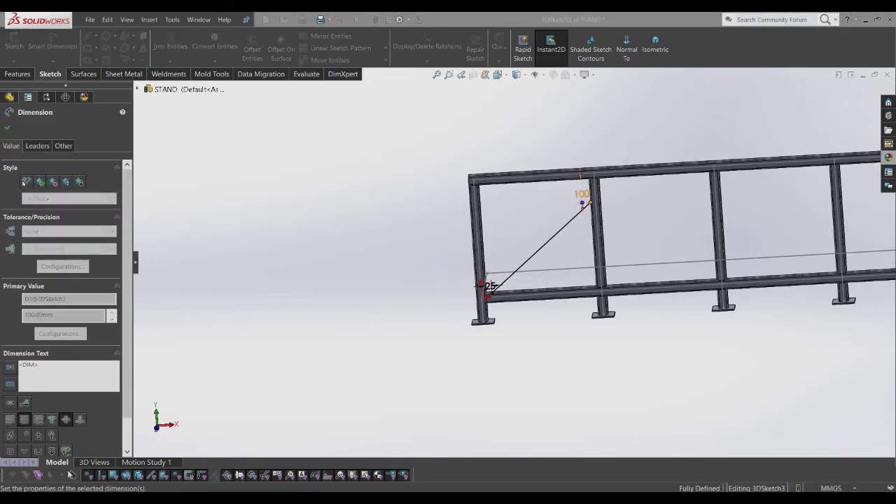
pyautogui.press('Return')
pyautogui.press('Escape')
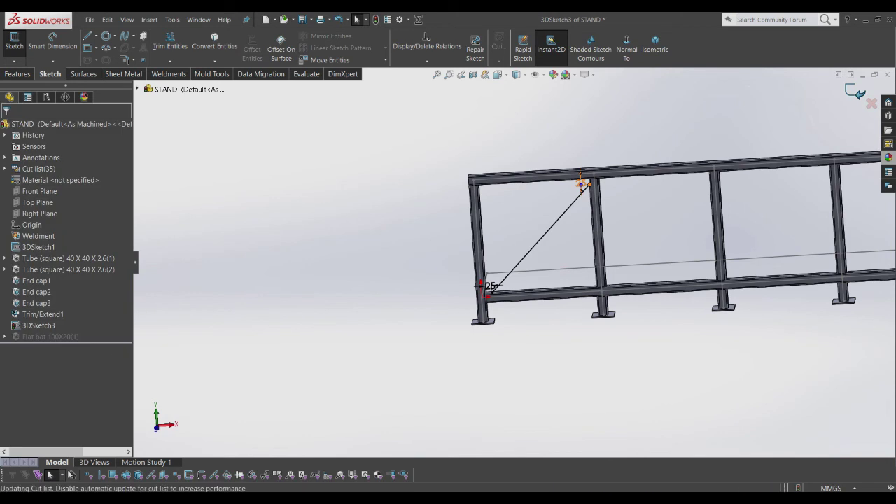
# Step: Edit 3DSketch3 again and set both 25 mm end dimensions to 0.50 mm
pyautogui.scroll(-2, 462, 319)
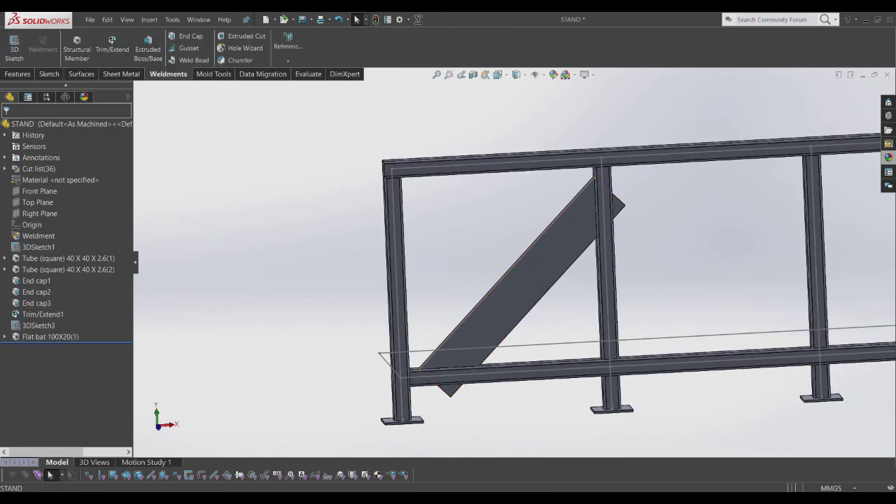
pyautogui.scroll(-3, 462, 319)
pyautogui.keyDown('ctrl'); pyautogui.moveTo(463, 319); pyautogui.dragTo(498, 259, button='middle'); pyautogui.keyUp('ctrl')
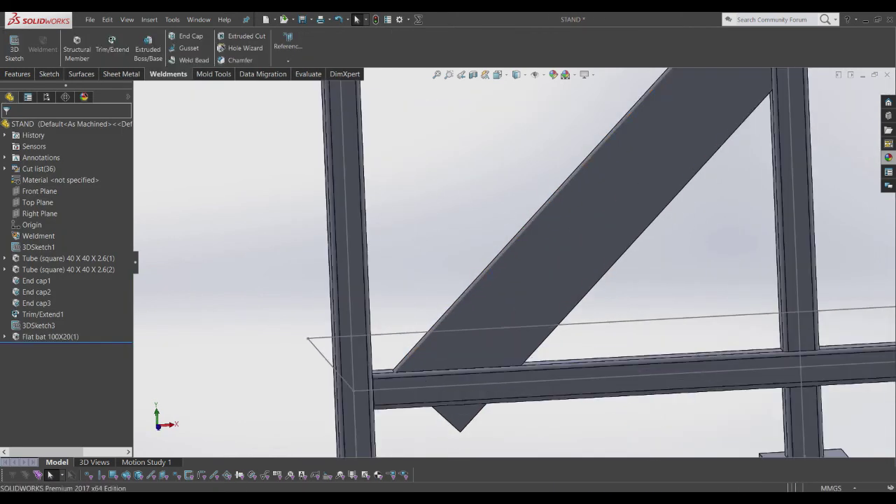
pyautogui.rightClick(35, 326)
pyautogui.click(36, 300)
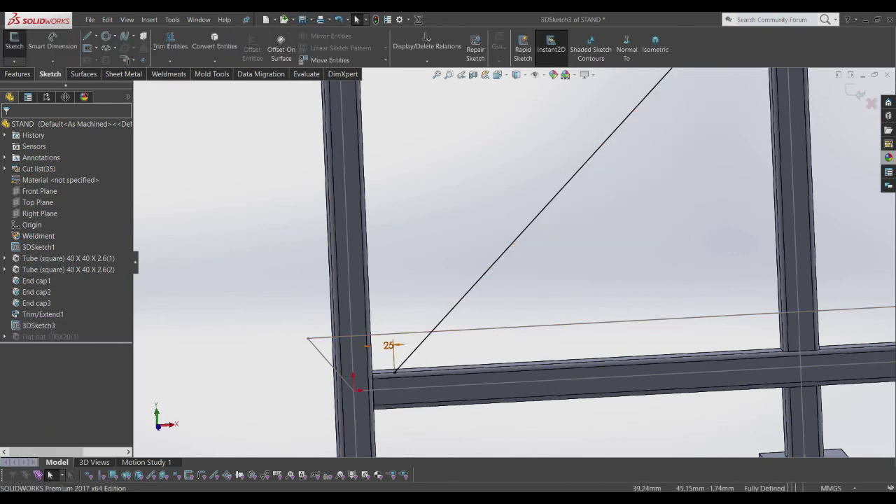
pyautogui.doubleClick(389, 345)
pyautogui.click(392, 351)
pyautogui.write('0.5')
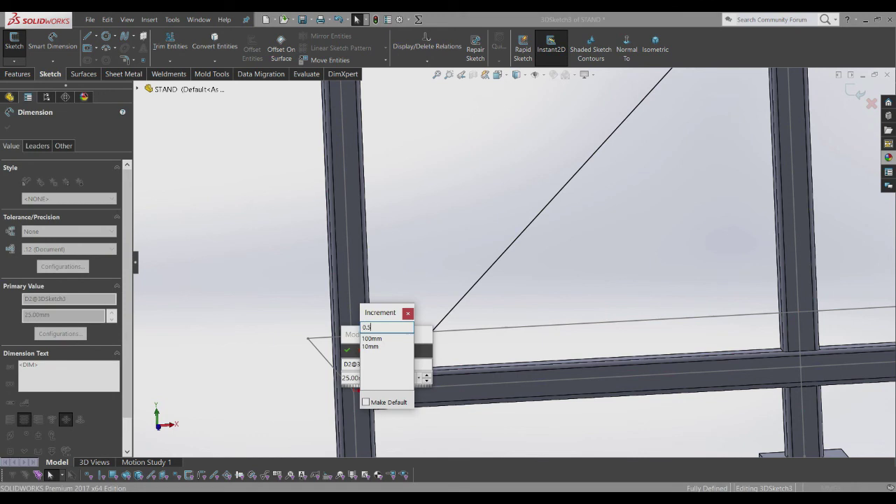
pyautogui.press('Return')
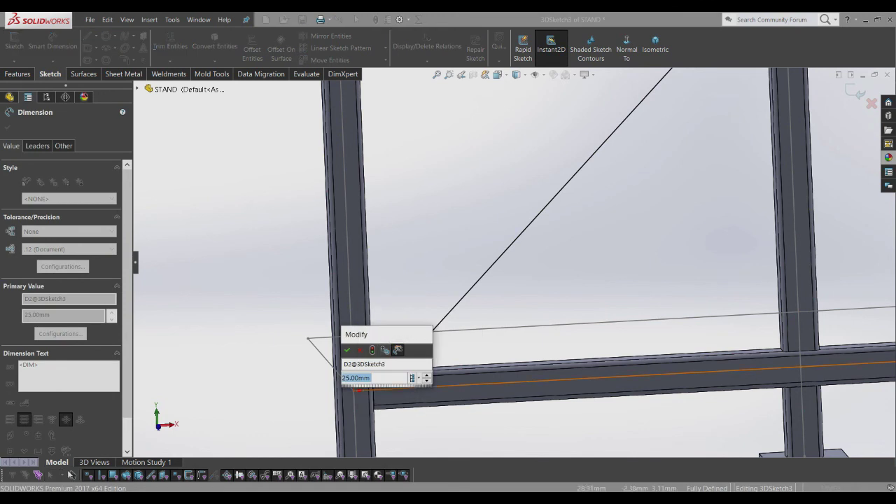
pyautogui.write('0.5')
pyautogui.press('Return')
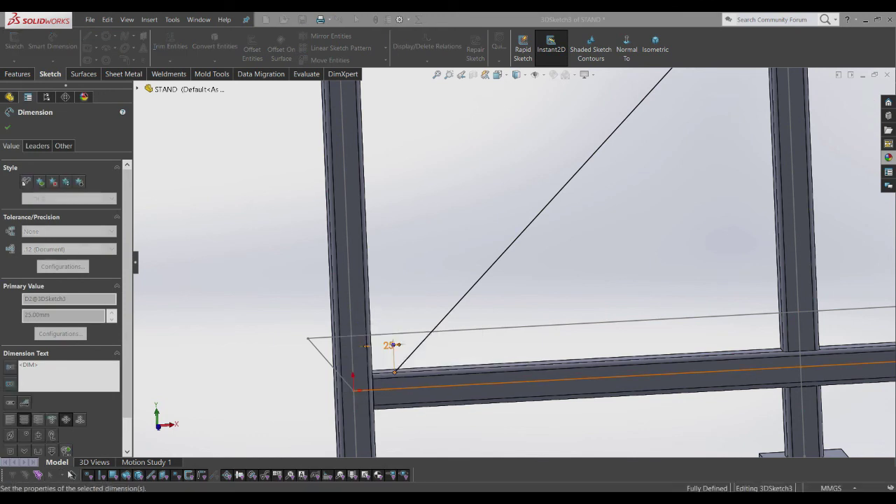
pyautogui.scroll(5, 522, 259)
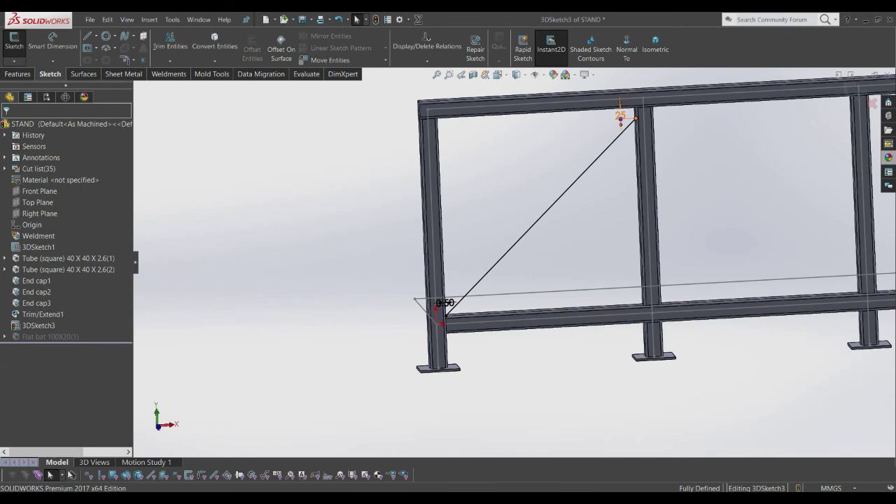
pyautogui.doubleClick(620, 116)
pyautogui.write('0.5')
pyautogui.press('Return')
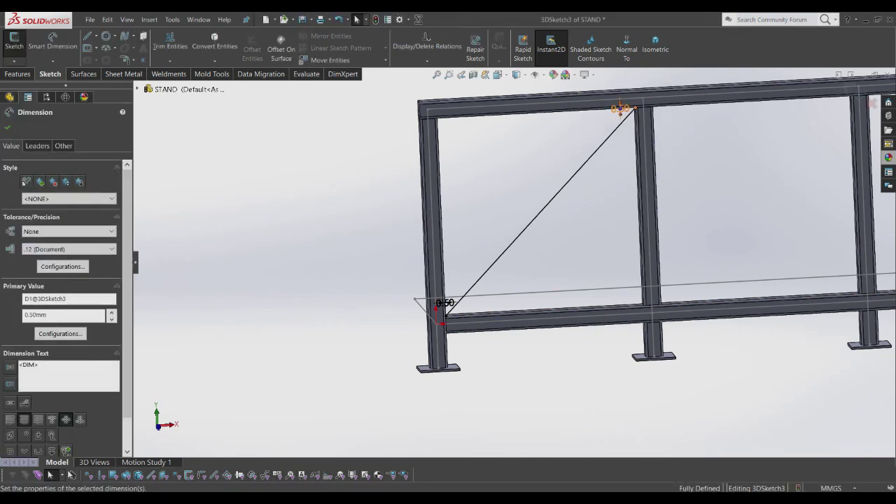
pyautogui.click(872, 103)
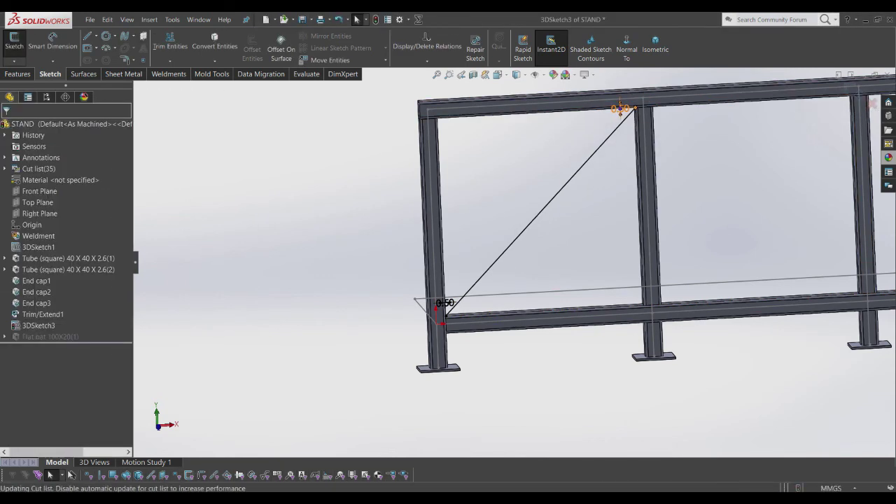
pyautogui.scroll(3, 630, 210)
pyautogui.scroll(-4, 581, 168)
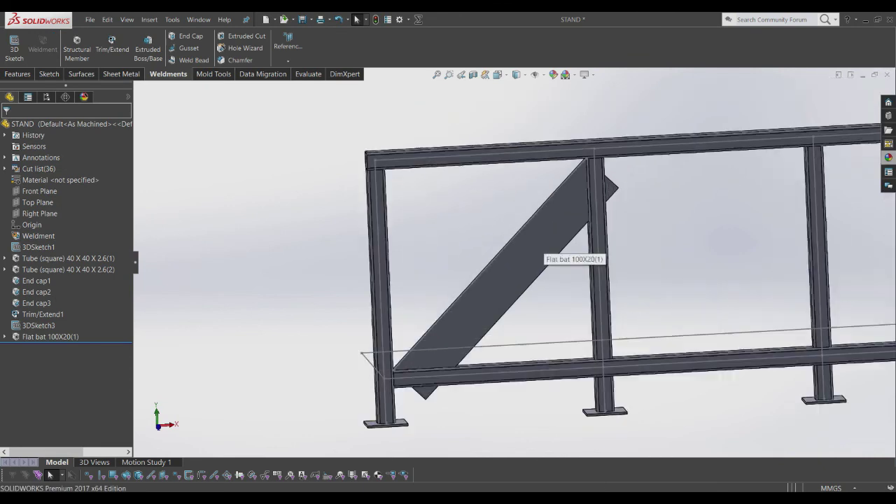
pyautogui.scroll(-4, 582, 168)
pyautogui.scroll(2, 515, 217)
pyautogui.scroll(3, 514, 217)
pyautogui.scroll(1, 514, 217)
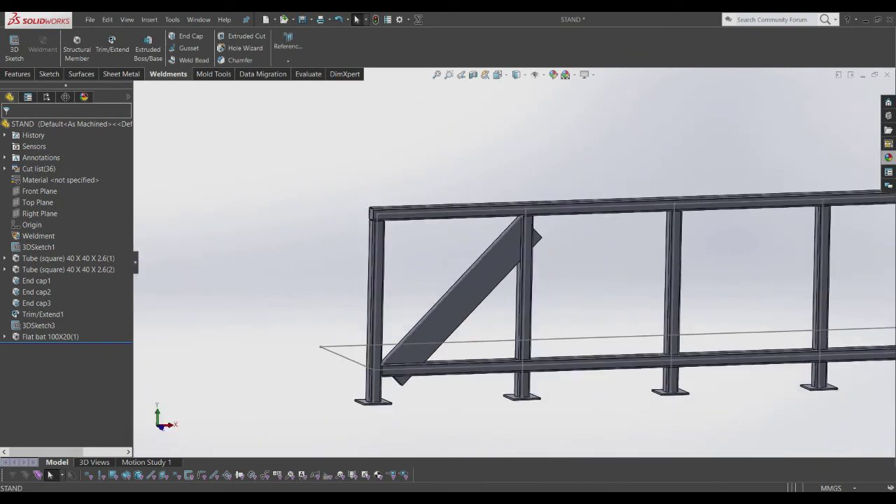
pyautogui.moveTo(515, 280); pyautogui.dragTo(575, 210, button='middle')
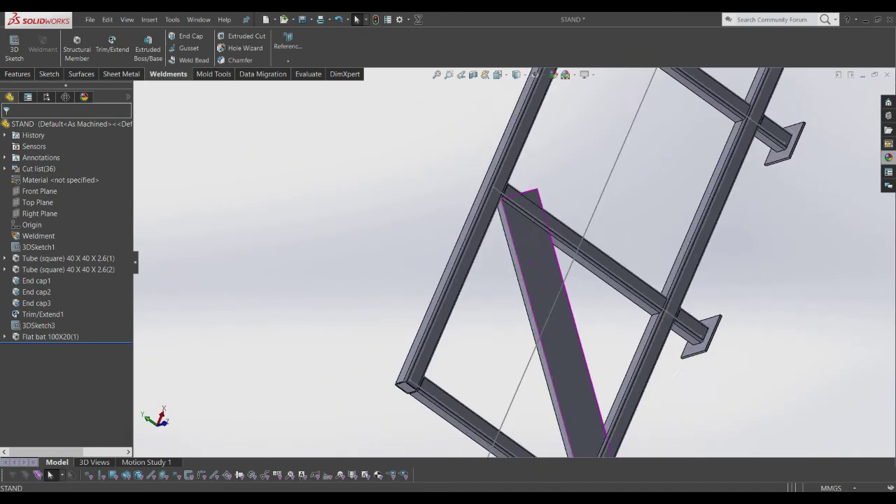
pyautogui.moveTo(514, 280); pyautogui.dragTo(602, 224, button='middle')
pyautogui.scroll(2, 630, 280)
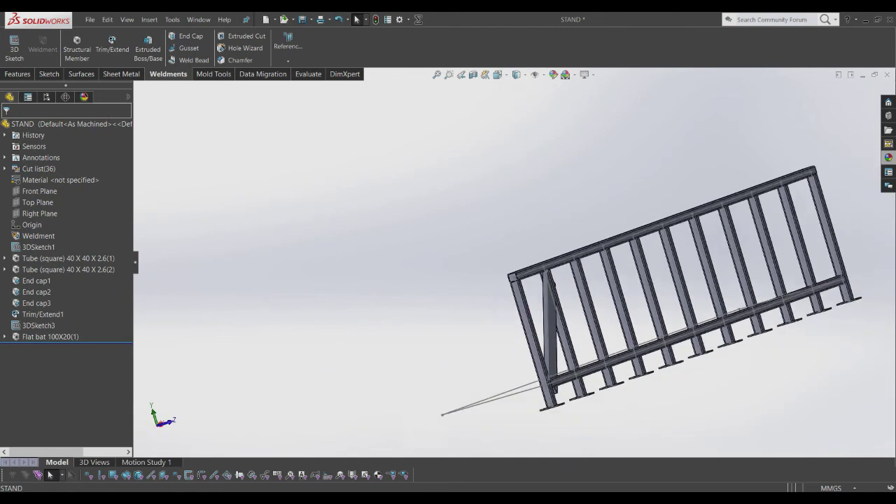
pyautogui.scroll(2, 630, 280)
pyautogui.scroll(-3, 672, 287)
pyautogui.moveTo(672, 287)
pyautogui.mouseDown(button='middle')
pyautogui.moveTo(631, 266)
pyautogui.moveTo(700, 294)
pyautogui.mouseUp(button='middle')
pyautogui.scroll(-3, 631, 280)
pyautogui.moveTo(630, 281)
pyautogui.mouseDown(button='middle')
pyautogui.moveTo(602, 266)
pyautogui.moveTo(652, 287)
pyautogui.mouseUp(button='middle')
pyautogui.scroll(3, 564, 276)
pyautogui.moveTo(564, 277); pyautogui.dragTo(563, 276, button='middle')
pyautogui.scroll(-3, 564, 276)
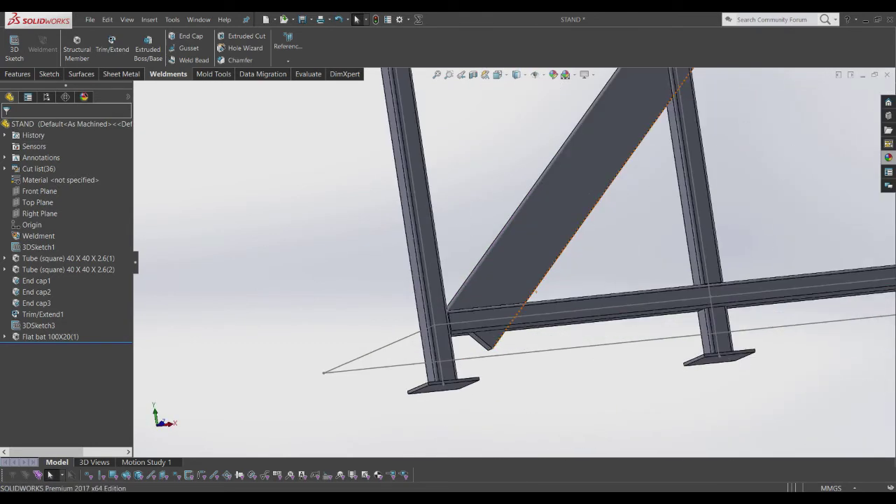
pyautogui.scroll(-1, 564, 277)
pyautogui.scroll(-1, 490, 308)
pyautogui.scroll(1, 491, 308)
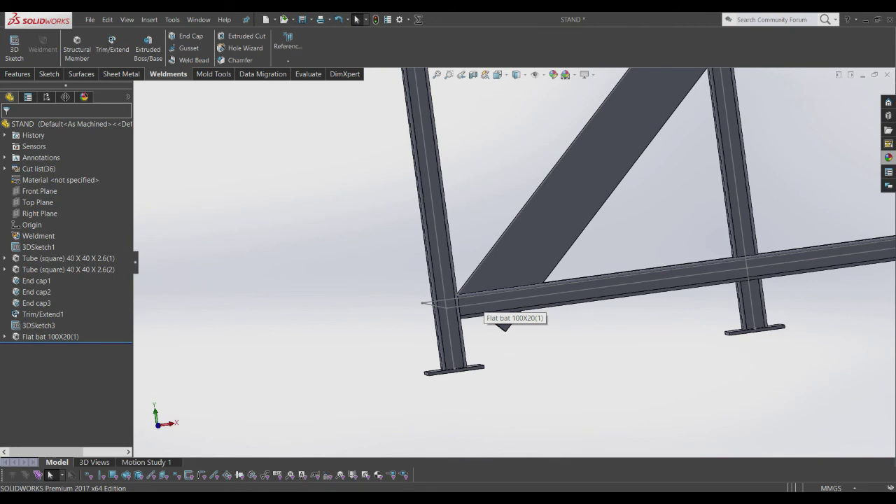
pyautogui.scroll(3, 501, 312)
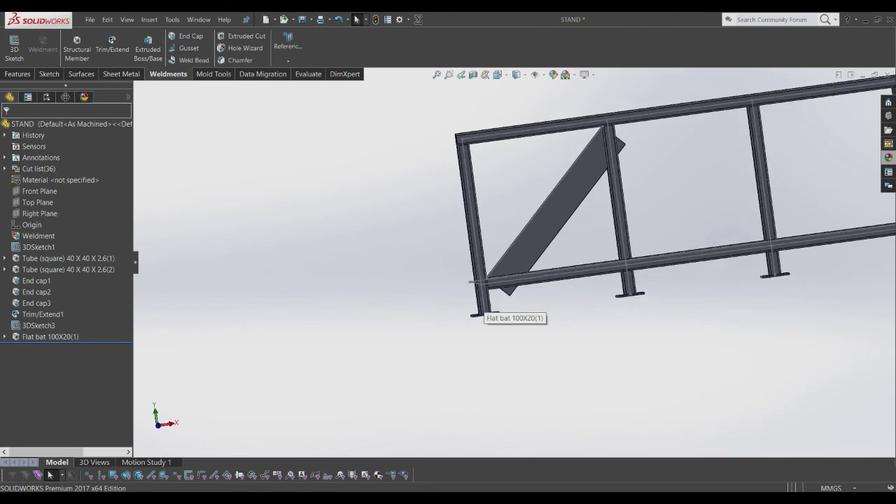
pyautogui.scroll(-2, 501, 311)
pyautogui.scroll(-2, 501, 312)
pyautogui.scroll(-3, 479, 270)
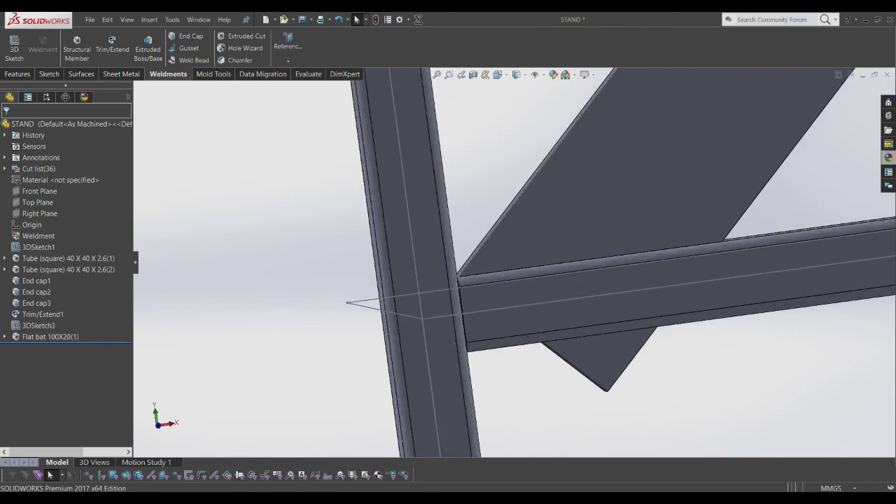
pyautogui.scroll(3, 483, 276)
pyautogui.scroll(2, 483, 277)
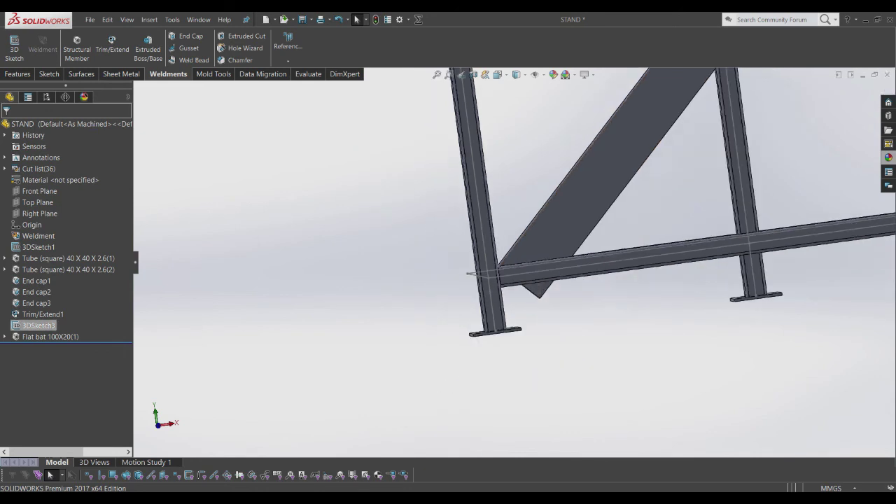
# Step: Reopen 3DSketch3 and delete the coincident relation on the brace line's lower endpoint
pyautogui.rightClick(32, 325)
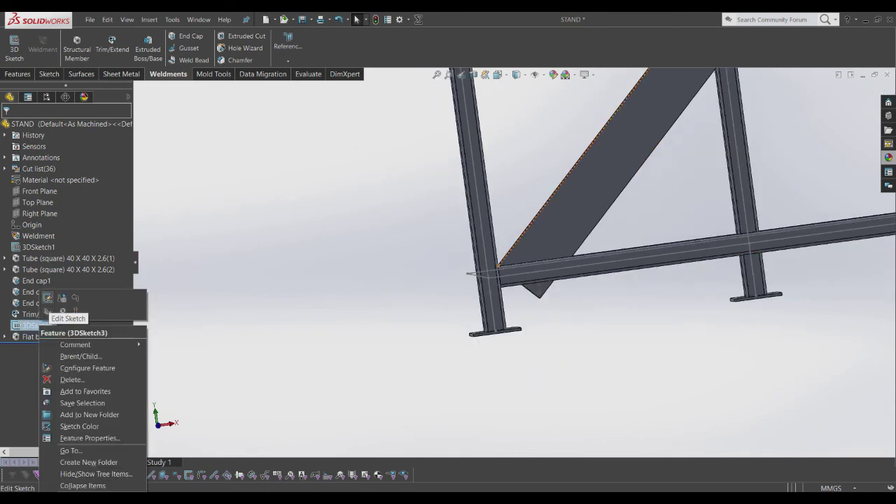
pyautogui.click(48, 297)
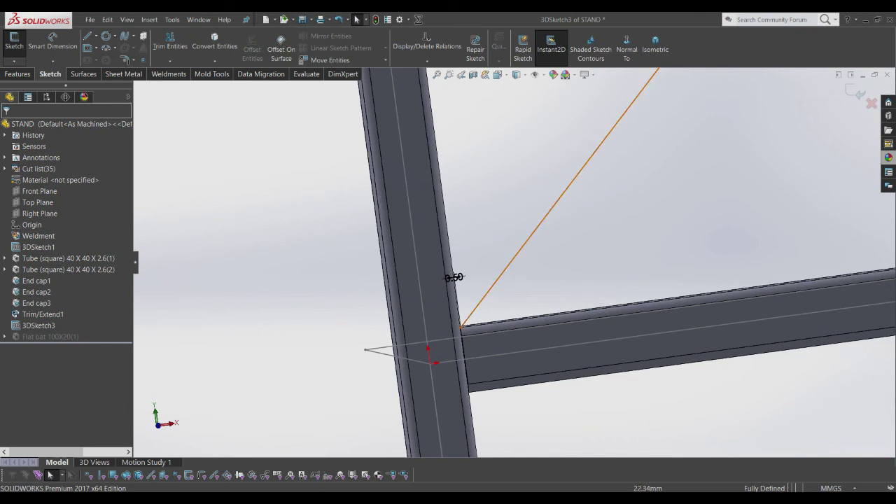
pyautogui.click(432, 363)
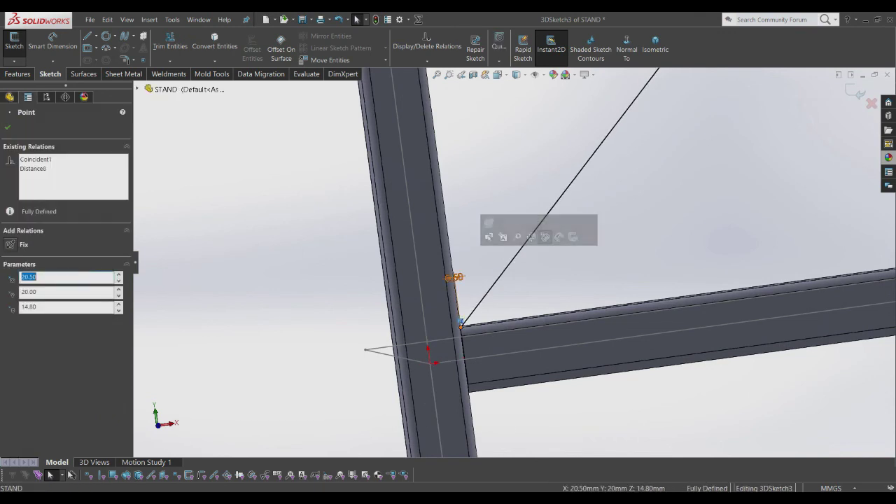
pyautogui.rightClick(460, 327)
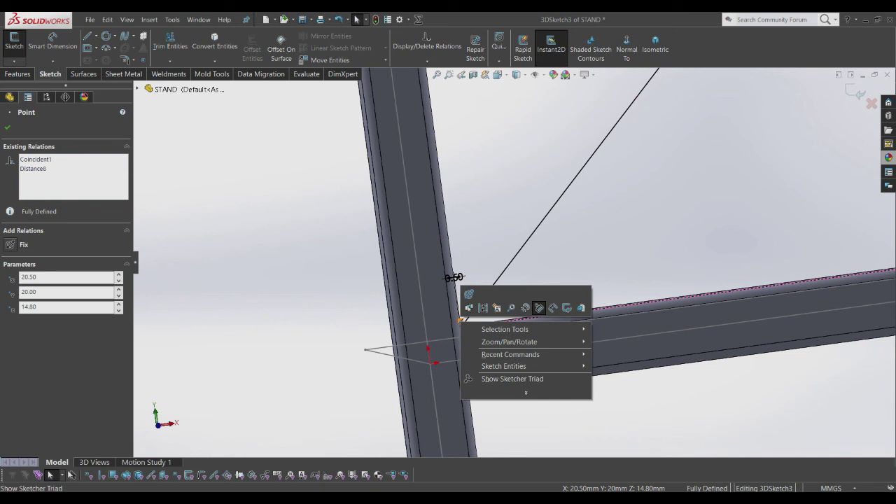
pyautogui.press('Escape')
pyautogui.rightClick(460, 321)
pyautogui.press('Delete')
# Step: Switch to the front view and drag the line's lower end up the left post
pyautogui.scroll(-4, 452, 337)
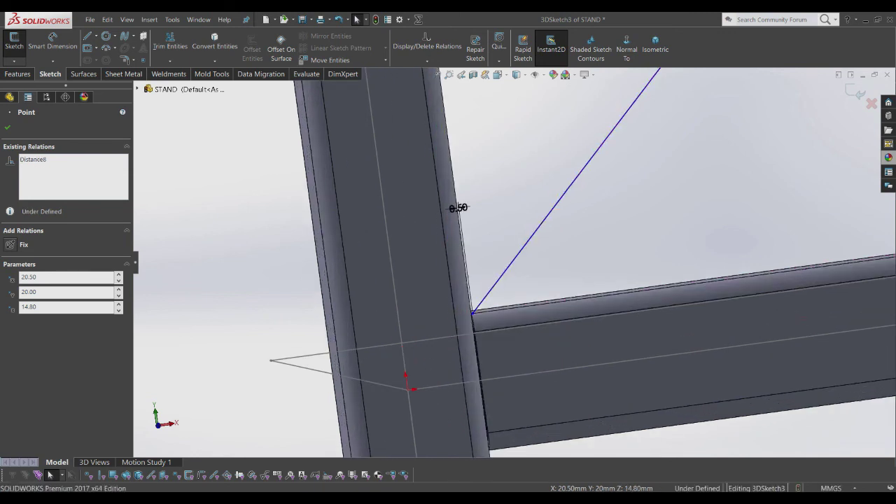
pyautogui.scroll(5, 503, 258)
pyautogui.press('space')
pyautogui.click(268, 334)
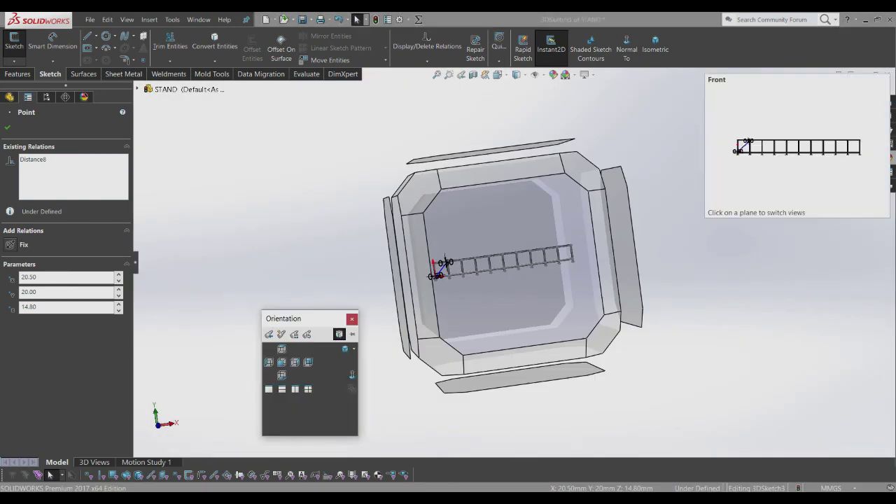
pyautogui.click(281, 362)
pyautogui.scroll(-5, 350, 308)
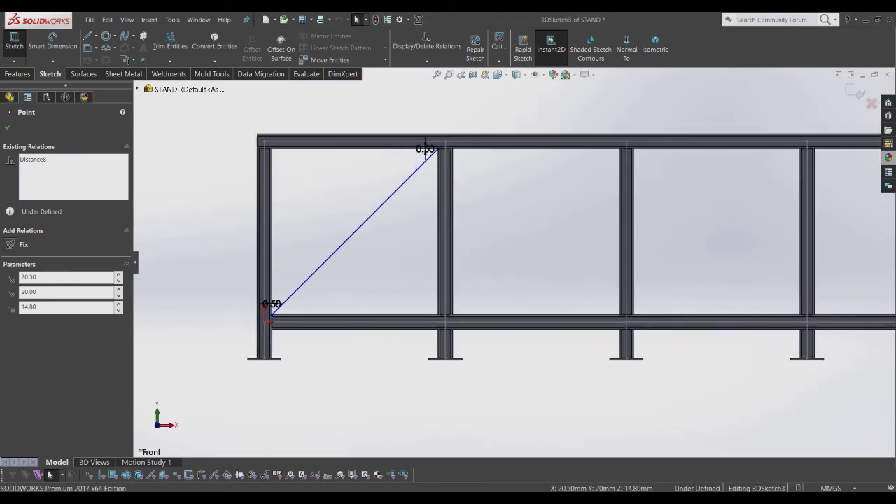
pyautogui.moveTo(358, 304); pyautogui.dragTo(358, 248)
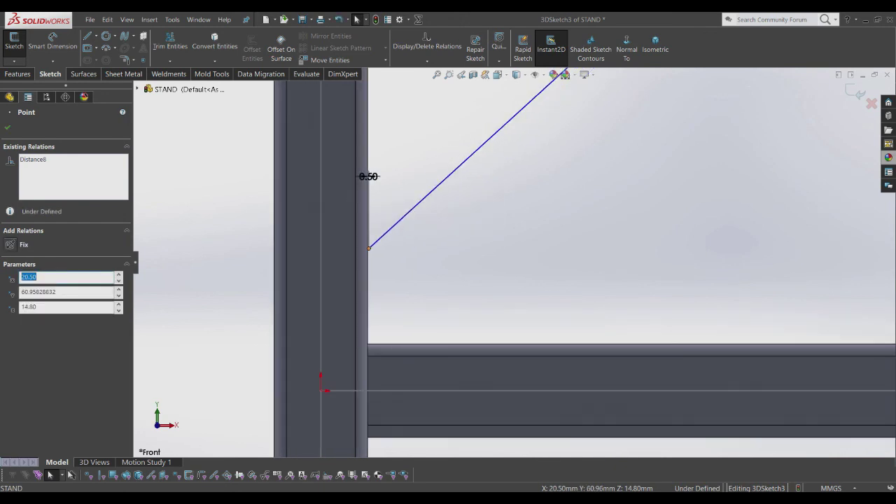
pyautogui.scroll(-5, 343, 244)
pyautogui.press('Escape')
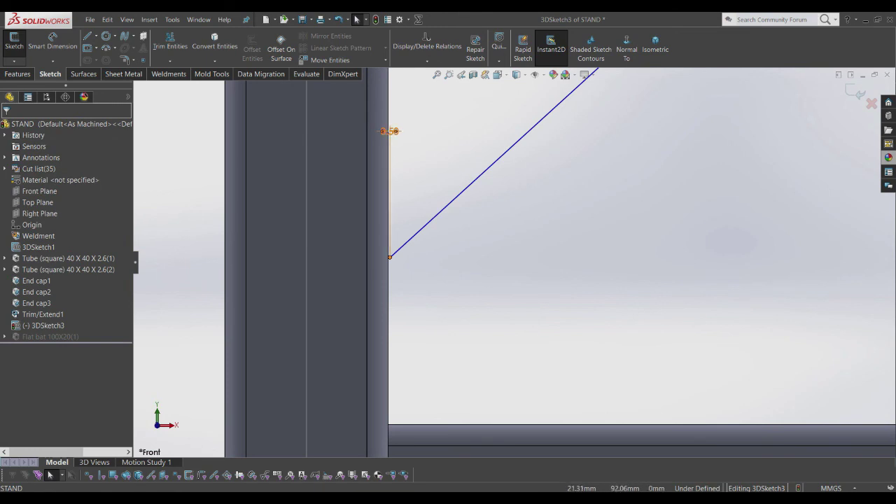
# Step: Delete the 0.50 dimension and snap the lower endpoint onto the post's edge
pyautogui.click(435, 227)
pyautogui.press('Escape')
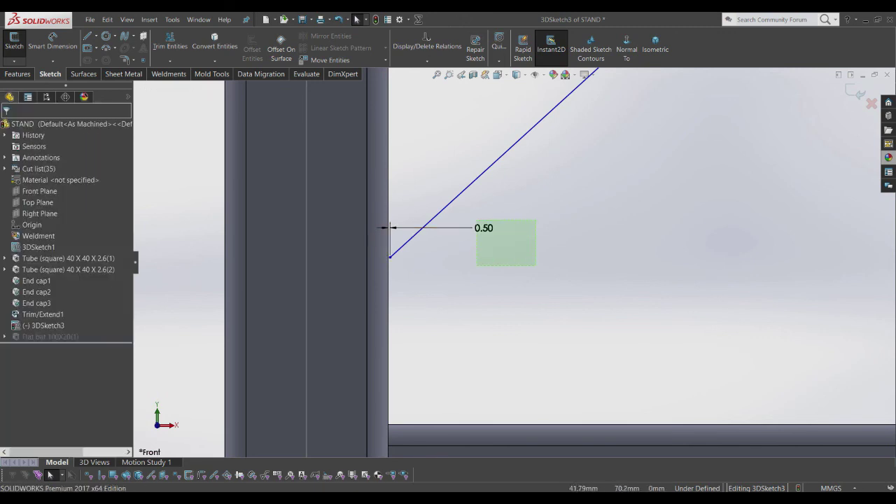
pyautogui.click(490, 231)
pyautogui.press('Delete')
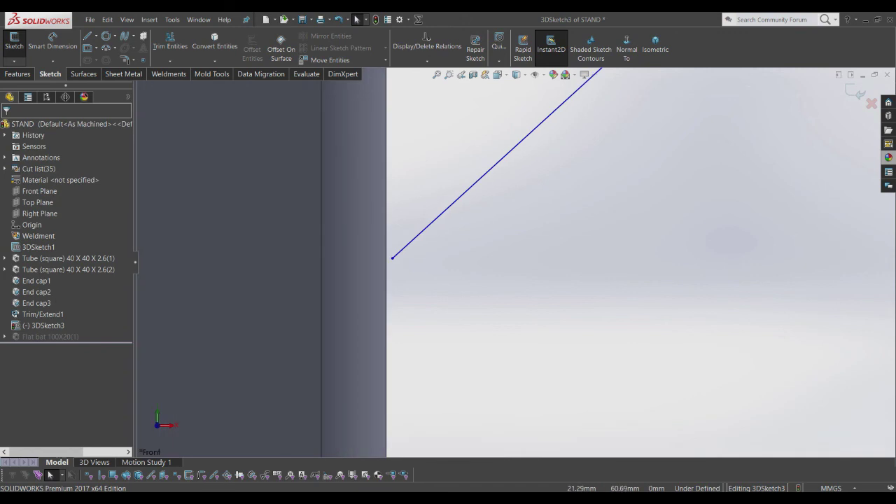
pyautogui.click(392, 257)
pyautogui.moveTo(392, 257); pyautogui.dragTo(390, 260)
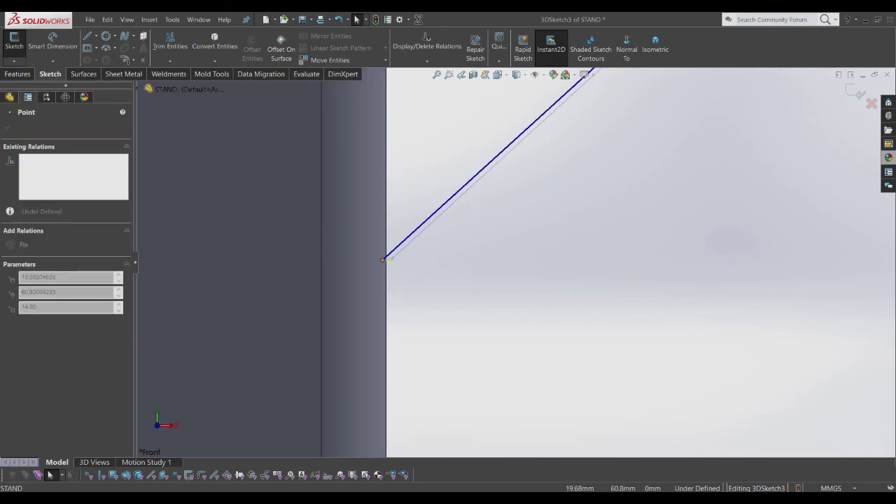
pyautogui.scroll(5, 532, 263)
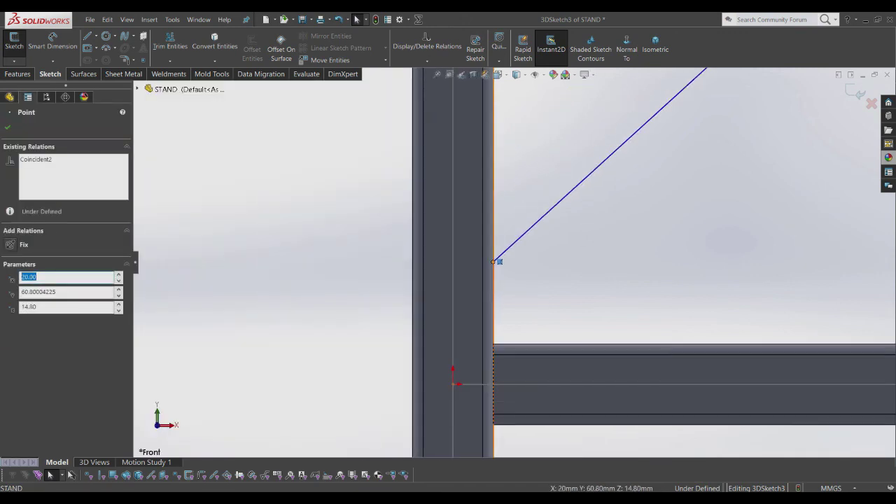
pyautogui.press('Escape')
# Step: Dimension the lower endpoint 40.80 mm above the lower tube's top edge, then exit the sketch
pyautogui.scroll(-3, 480, 249)
pyautogui.rightClick(417, 177)
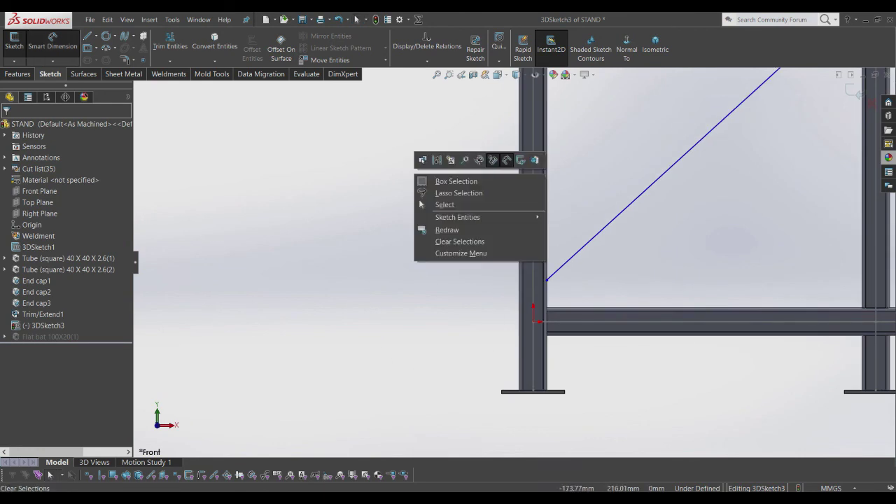
pyautogui.click(444, 204)
pyautogui.click(53, 41)
pyautogui.scroll(-2, 536, 274)
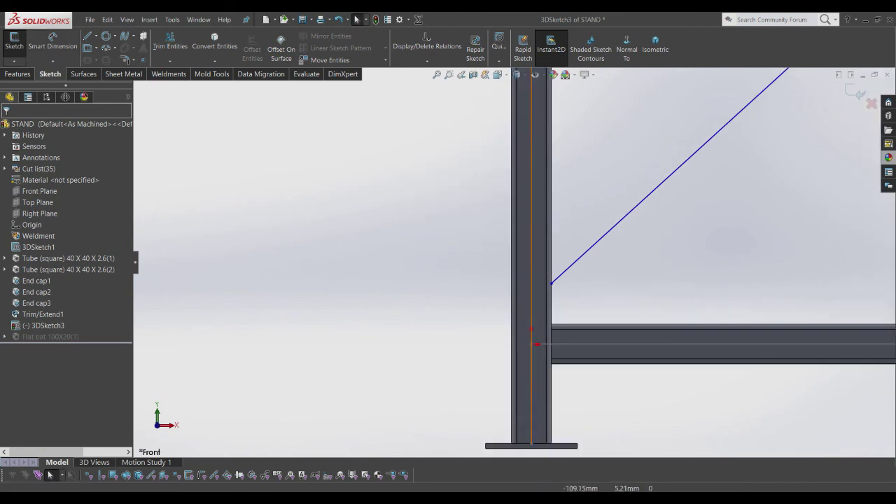
pyautogui.click(551, 283)
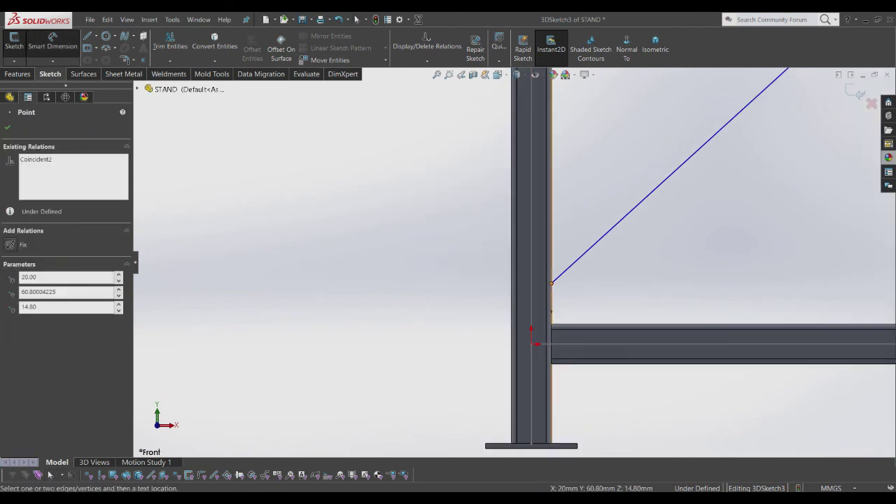
pyautogui.scroll(-3, 568, 338)
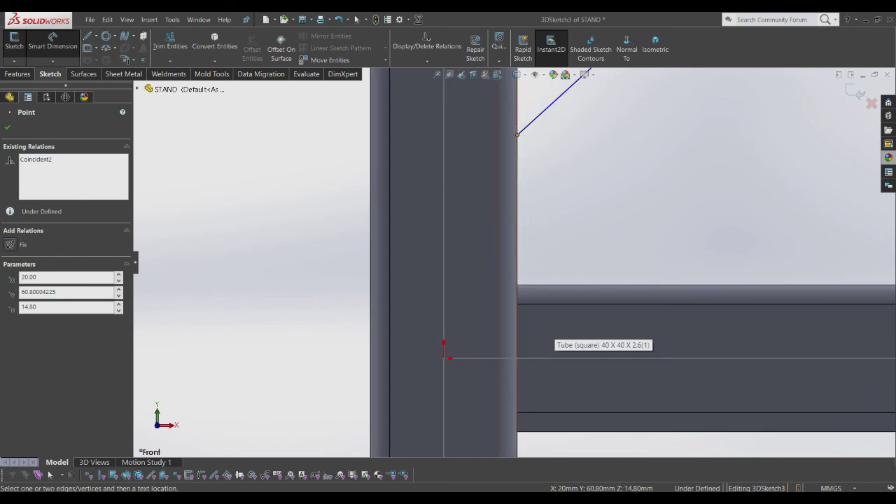
pyautogui.click(527, 285)
pyautogui.click(335, 257)
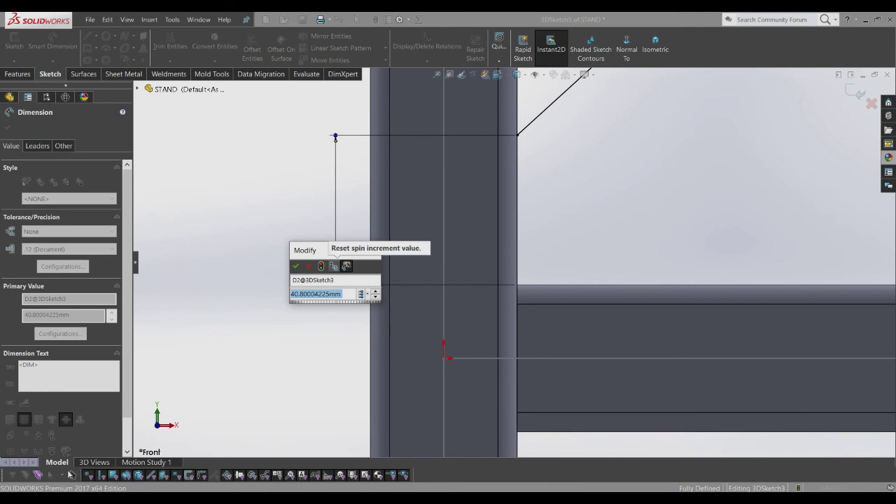
pyautogui.write('5')
pyautogui.press('Return')
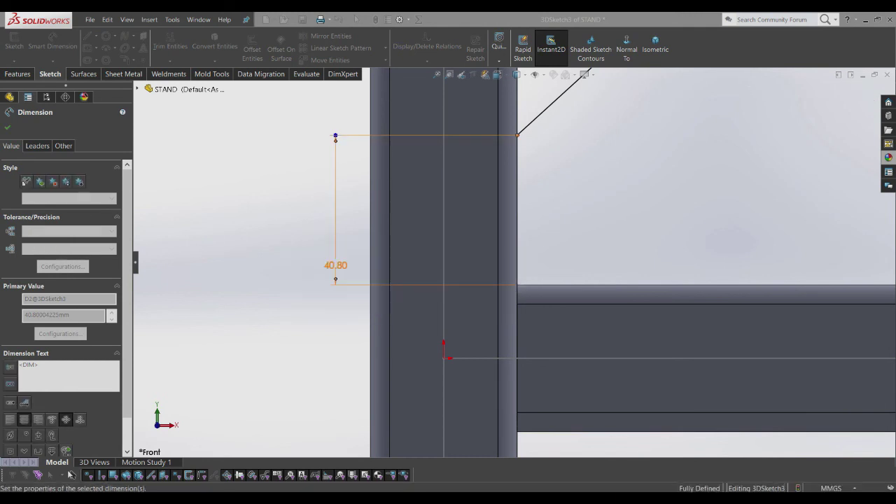
pyautogui.press('Escape')
pyautogui.press('f')
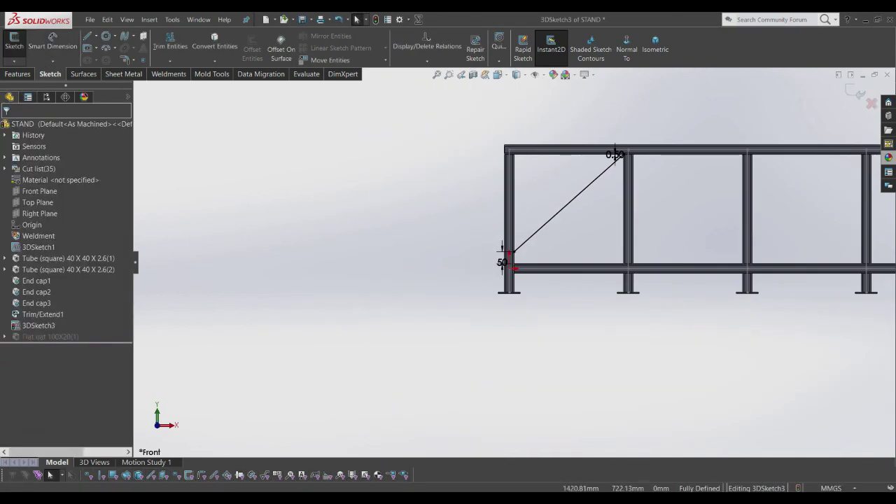
pyautogui.click(856, 94)
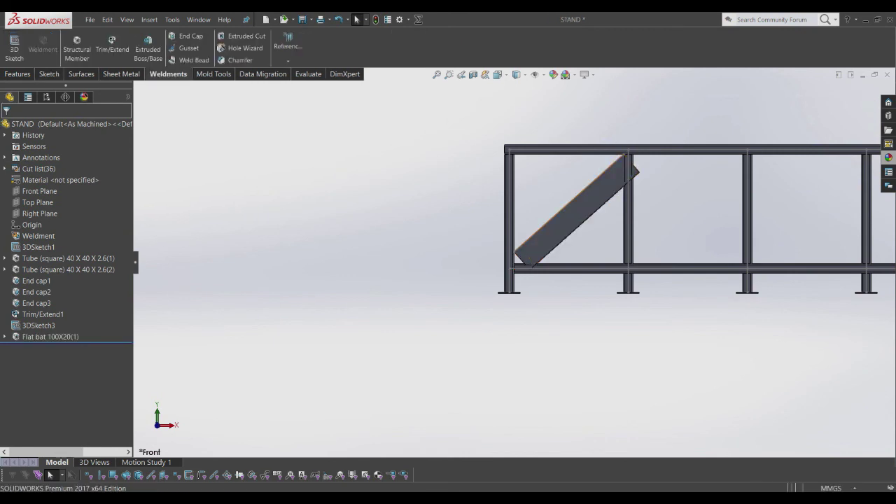
# Step: Change the brace's lower-end offset dimension from 50 to 100 mm and rebuild the flat bar
pyautogui.scroll(-5, 551, 240)
pyautogui.scroll(4, 522, 274)
pyautogui.scroll(-3, 522, 275)
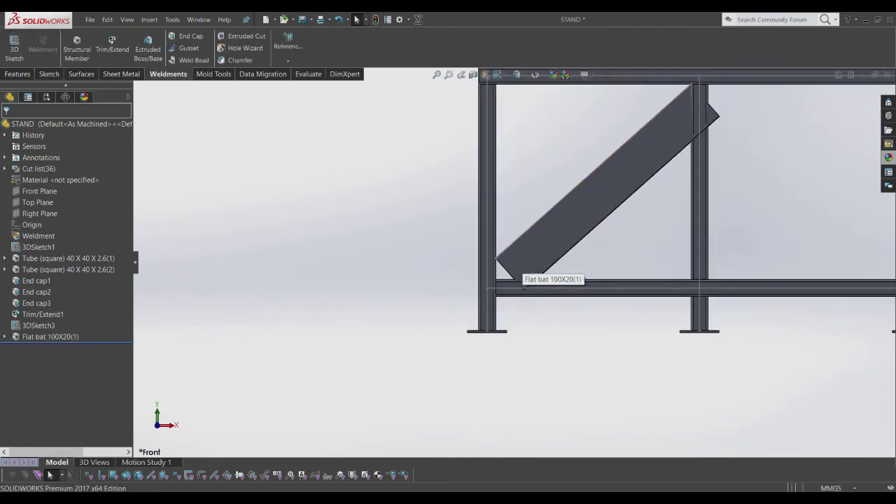
pyautogui.scroll(2, 522, 274)
pyautogui.scroll(-3, 522, 274)
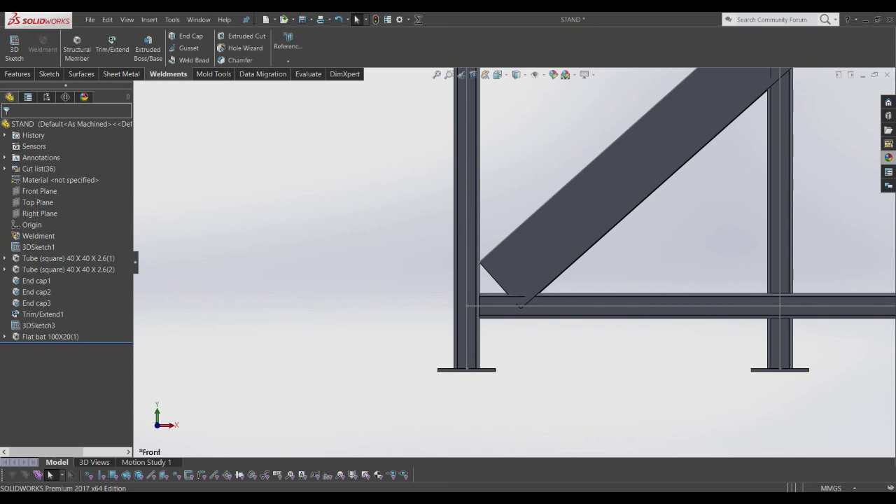
pyautogui.scroll(-2, 504, 248)
pyautogui.scroll(3, 505, 249)
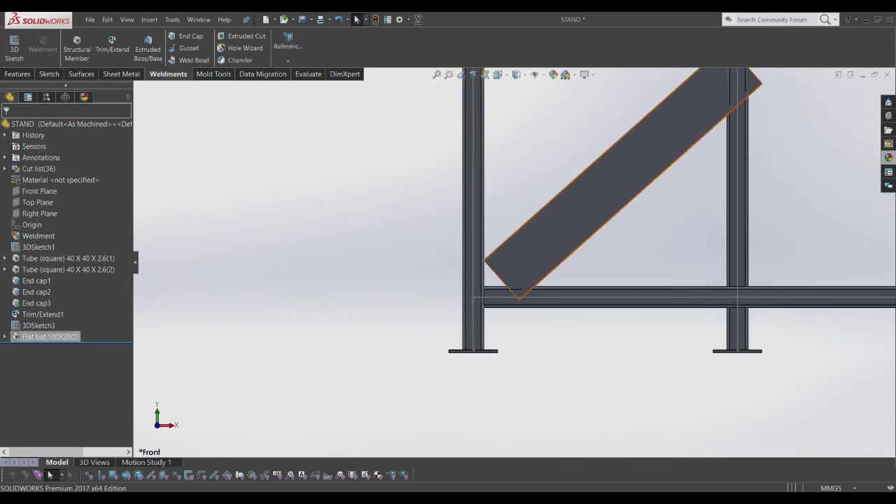
pyautogui.rightClick(49, 337)
pyautogui.rightClick(38, 326)
pyautogui.press('Escape')
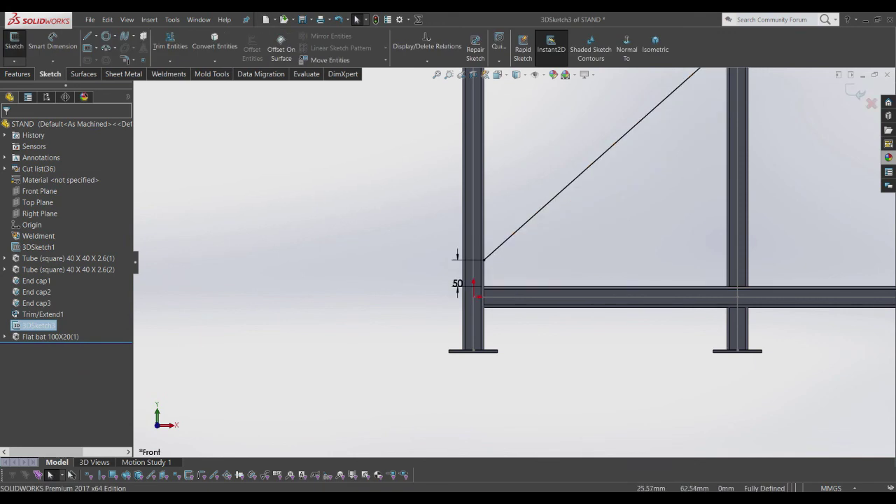
pyautogui.doubleClick(478, 296)
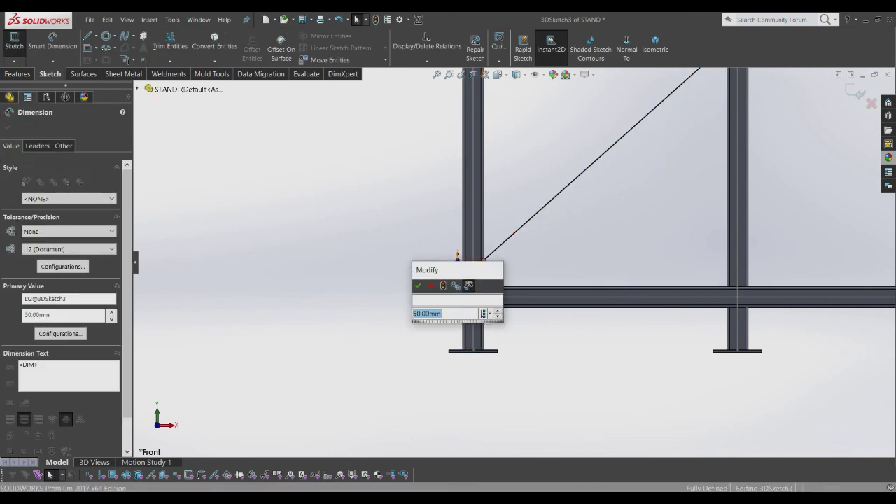
pyautogui.write('100')
pyautogui.press('Return')
pyautogui.scroll(5, 513, 264)
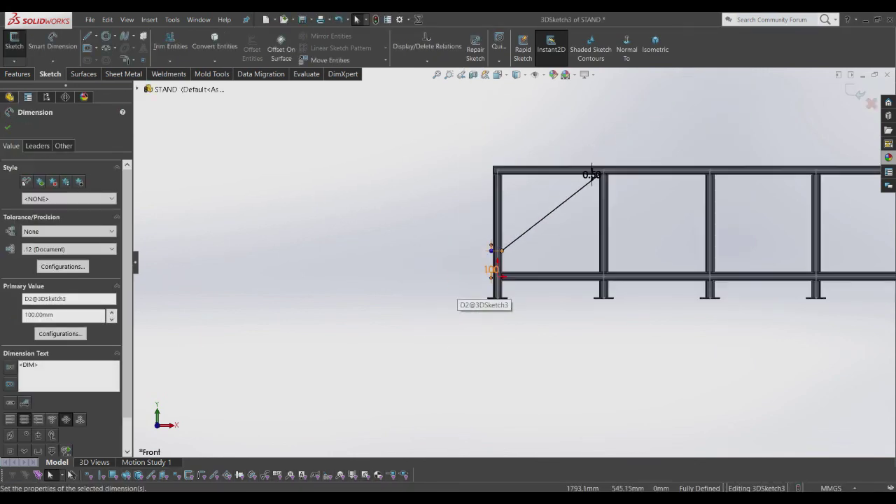
pyautogui.press('Escape')
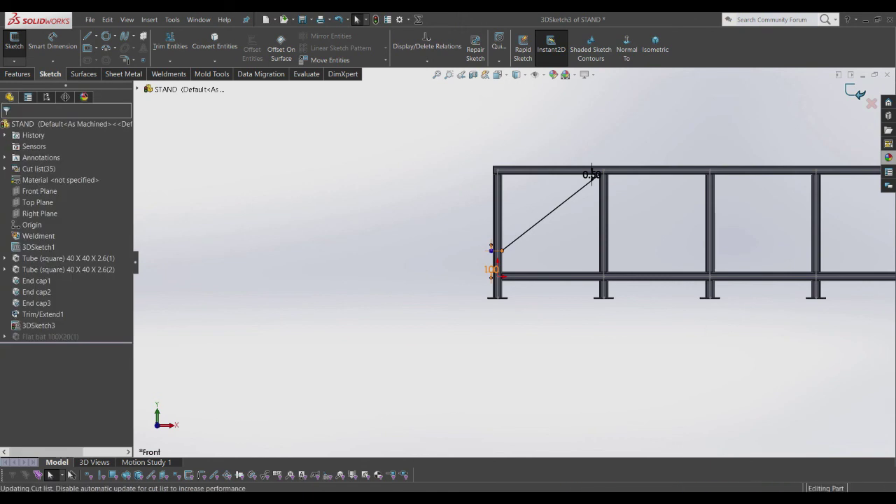
pyautogui.scroll(-4, 531, 257)
# Step: Orbit and zoom around the frame to inspect the raised flat-bar brace
pyautogui.scroll(3, 530, 258)
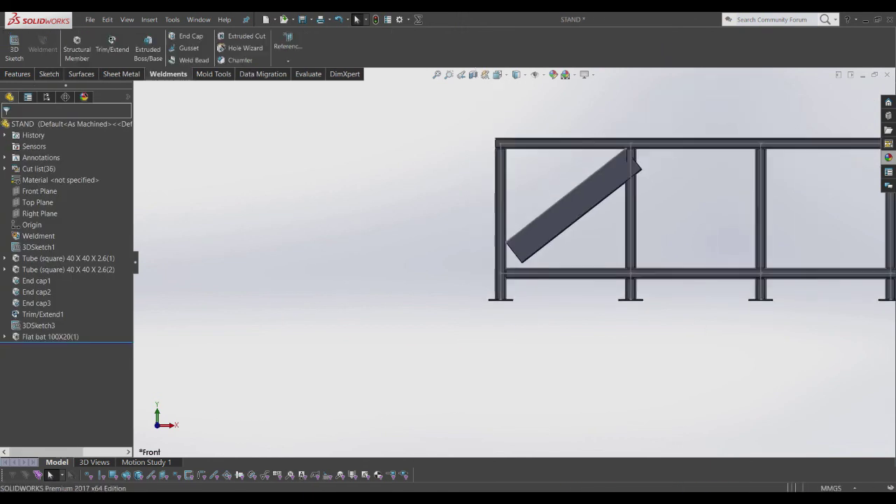
pyautogui.scroll(-6, 531, 258)
pyautogui.scroll(1, 531, 257)
pyautogui.scroll(4, 521, 252)
pyautogui.moveTo(521, 252); pyautogui.dragTo(560, 224, button='middle')
pyautogui.scroll(-4, 521, 252)
pyautogui.moveTo(498, 253); pyautogui.dragTo(482, 280, button='middle')
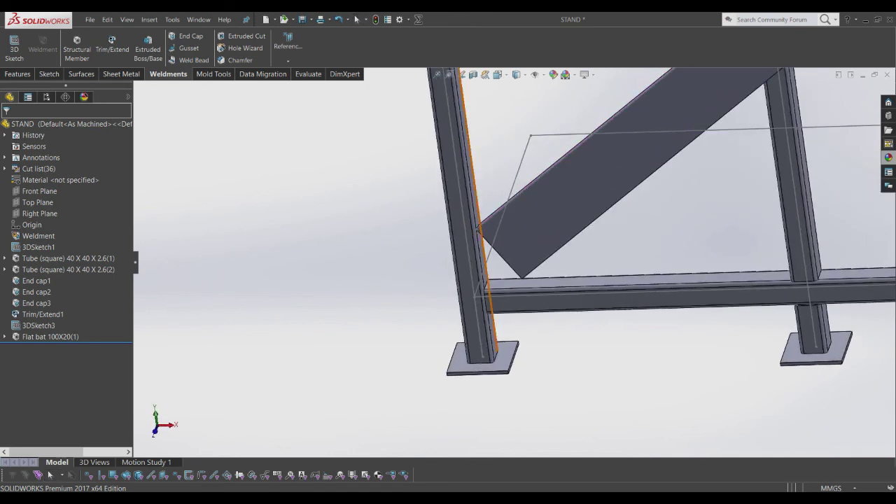
pyautogui.scroll(5, 491, 273)
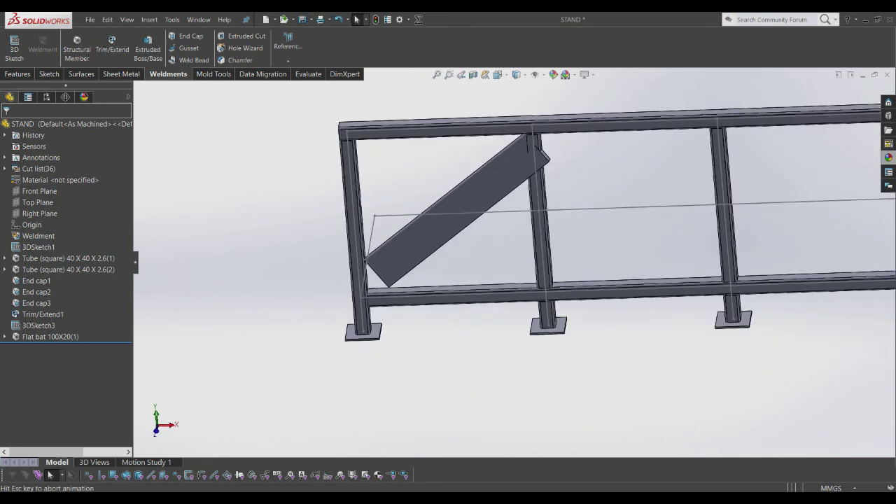
pyautogui.scroll(2, 491, 274)
pyautogui.scroll(-4, 455, 263)
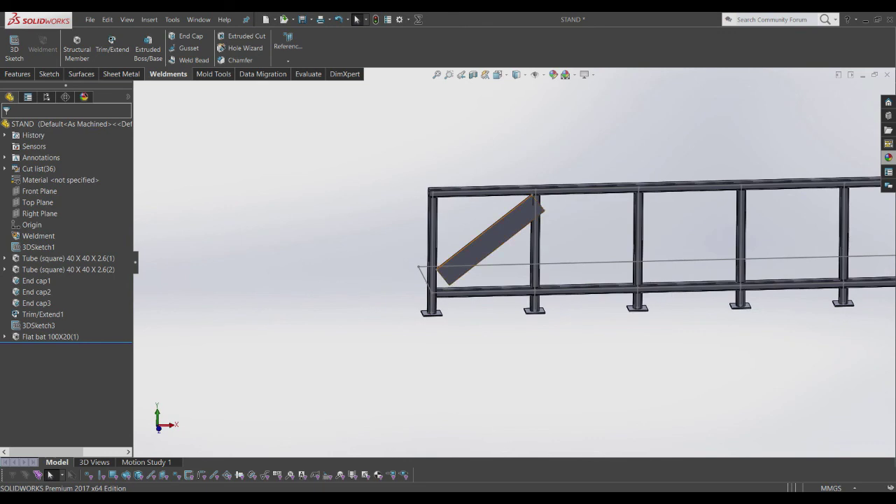
pyautogui.scroll(-3, 455, 263)
pyautogui.scroll(-3, 428, 291)
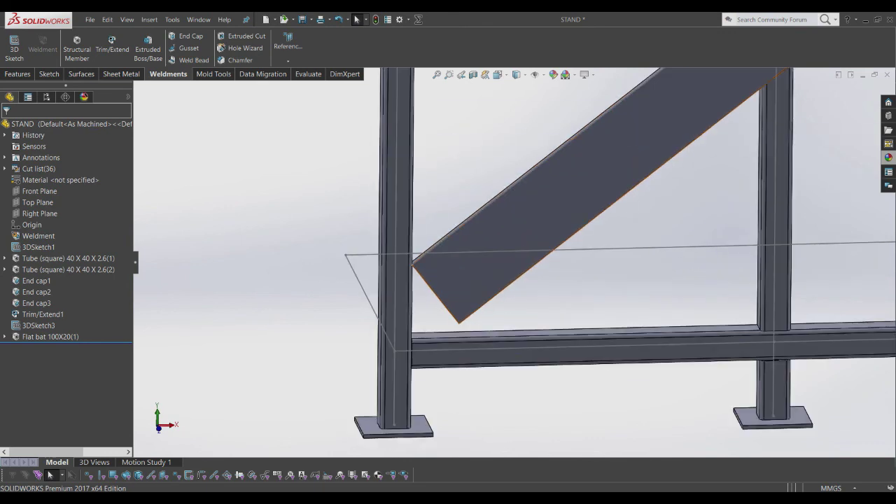
pyautogui.scroll(-2, 459, 301)
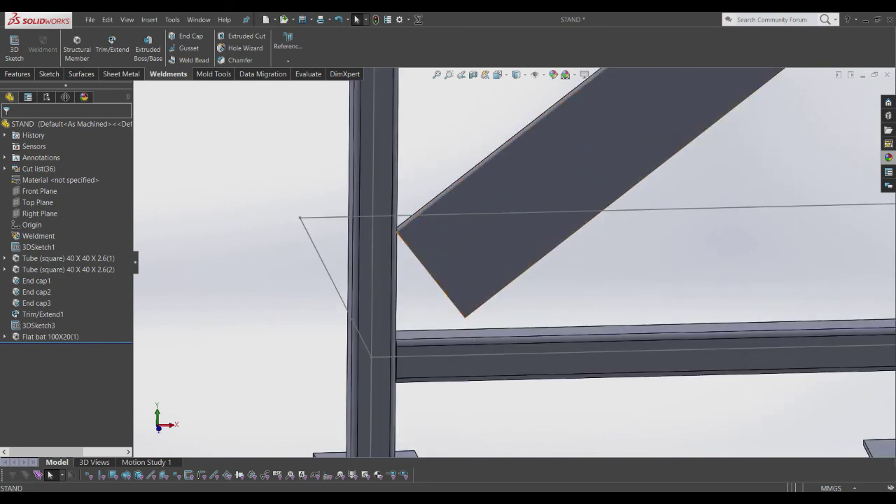
# Step: Select the diagonal flat bar and start the Trim/Extend command
pyautogui.click(461, 297)
pyautogui.press('Escape')
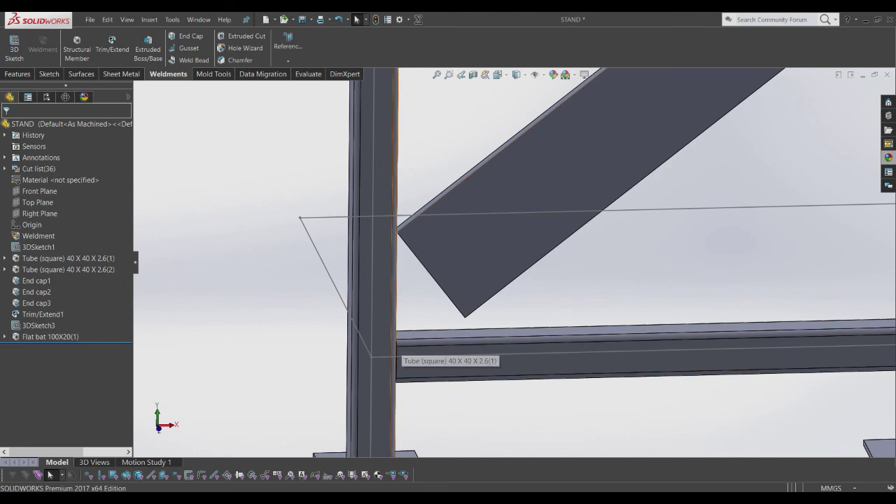
pyautogui.scroll(5, 512, 264)
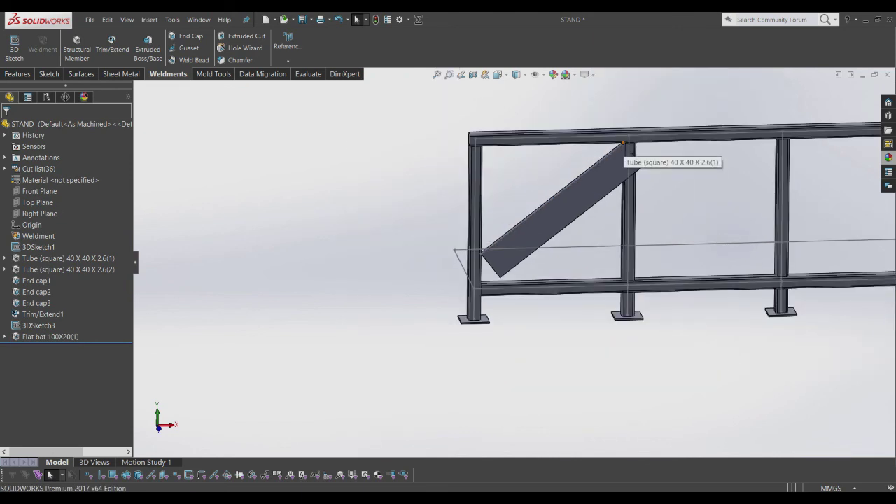
pyautogui.scroll(-3, 542, 252)
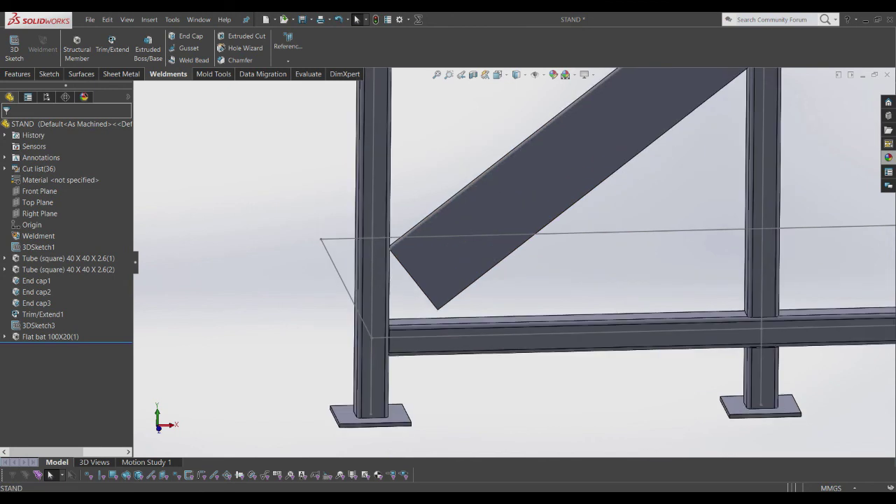
pyautogui.click(436, 268)
pyautogui.scroll(-3, 407, 304)
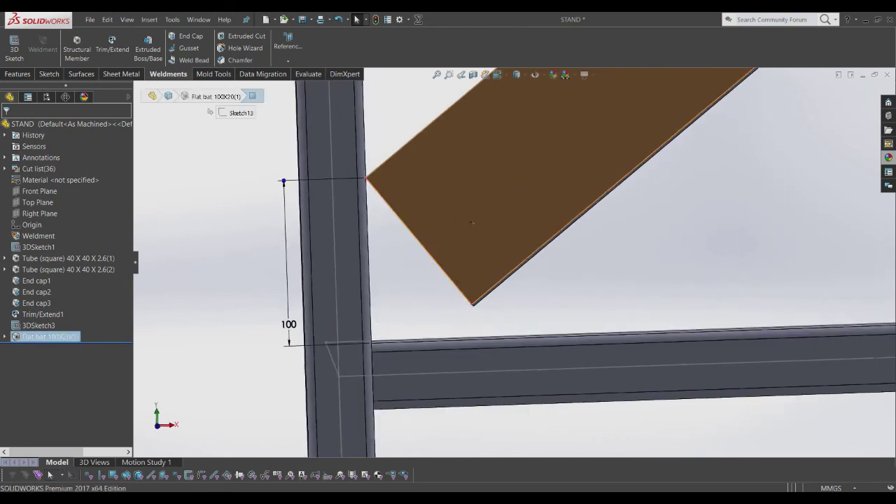
pyautogui.scroll(5, 472, 222)
pyautogui.scroll(-4, 386, 240)
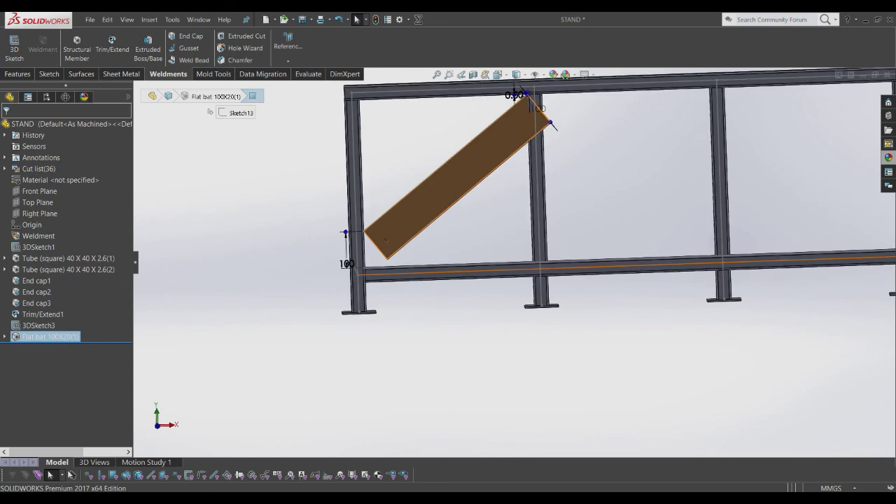
pyautogui.scroll(-3, 385, 239)
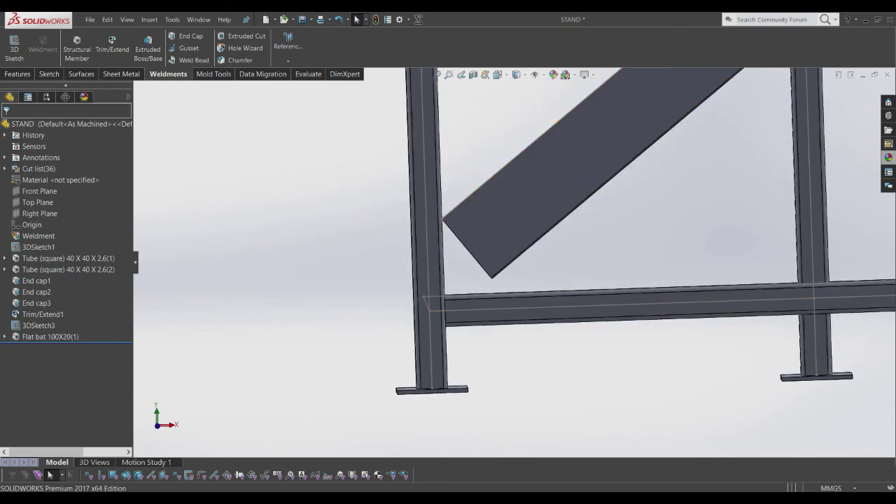
pyautogui.click(112, 44)
pyautogui.scroll(4, 510, 261)
# Step: Try trial picks for bodies and boundary, then clear both Trim/Extend selection lists
pyautogui.scroll(-4, 649, 145)
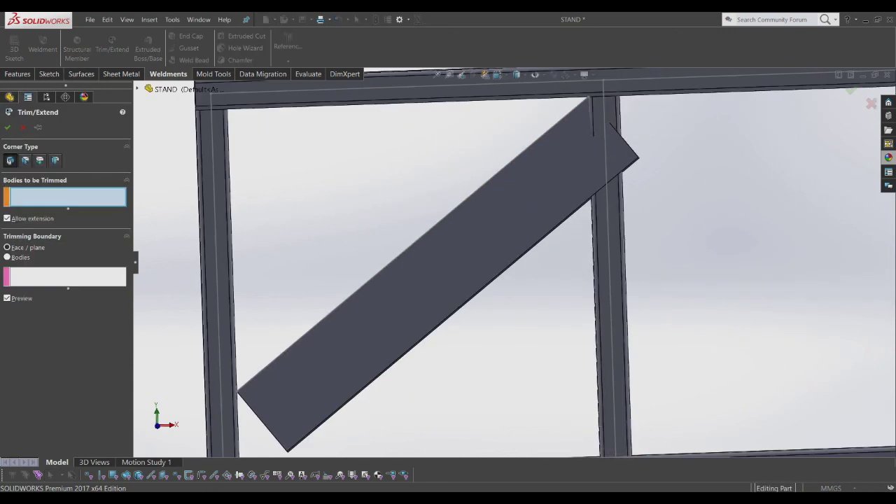
pyautogui.click(608, 154)
pyautogui.click(435, 276)
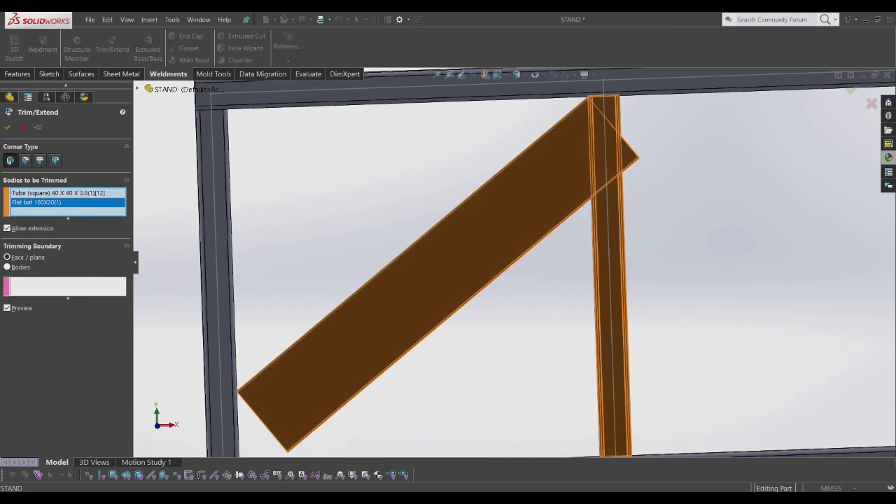
pyautogui.rightClick(96, 202)
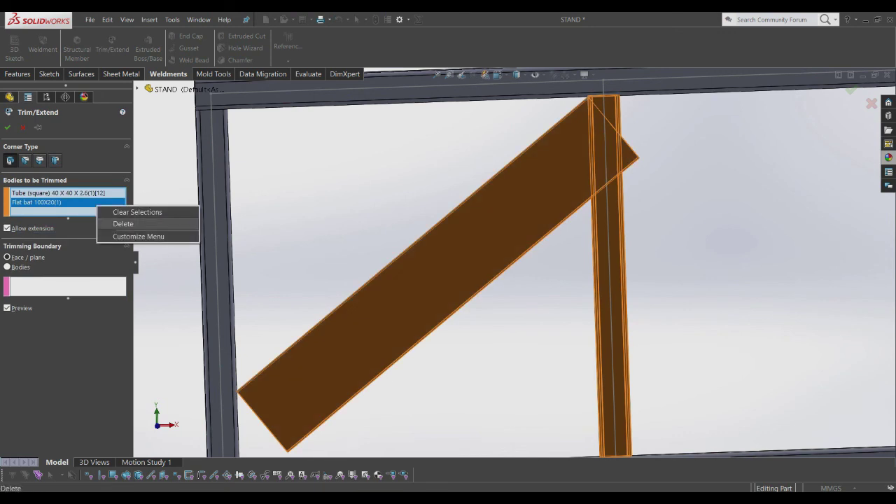
pyautogui.click(115, 222)
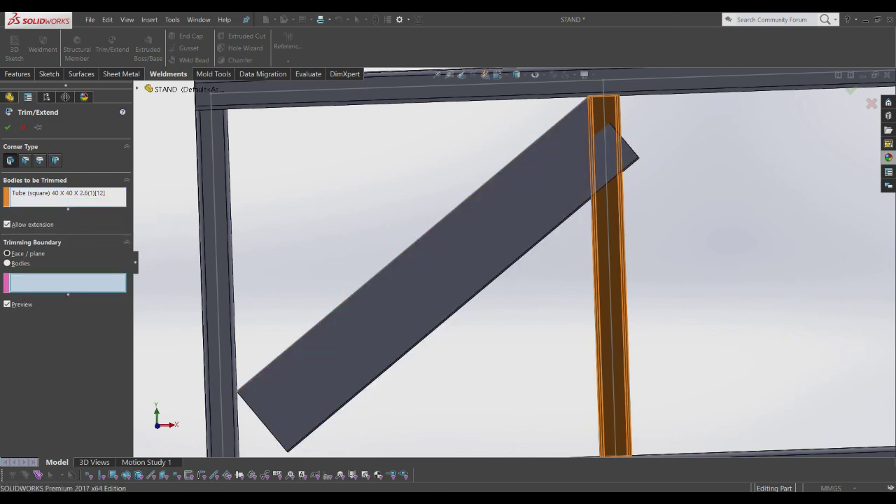
pyautogui.click(437, 274)
pyautogui.scroll(3, 437, 274)
pyautogui.scroll(2, 468, 268)
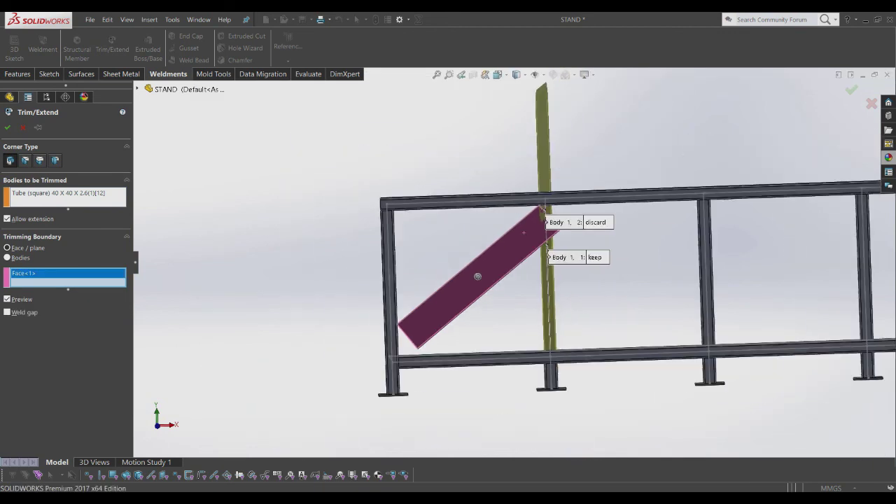
pyautogui.scroll(-4, 543, 215)
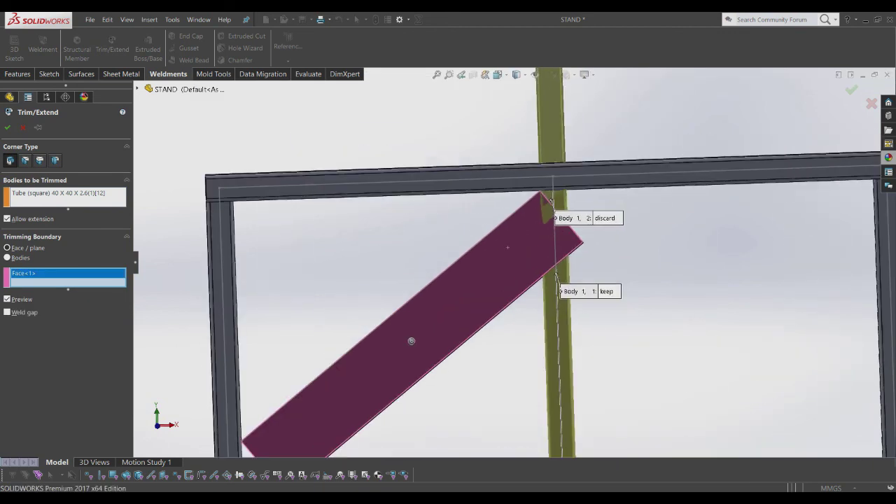
pyautogui.rightClick(60, 193)
pyautogui.click(91, 201)
pyautogui.rightClick(62, 276)
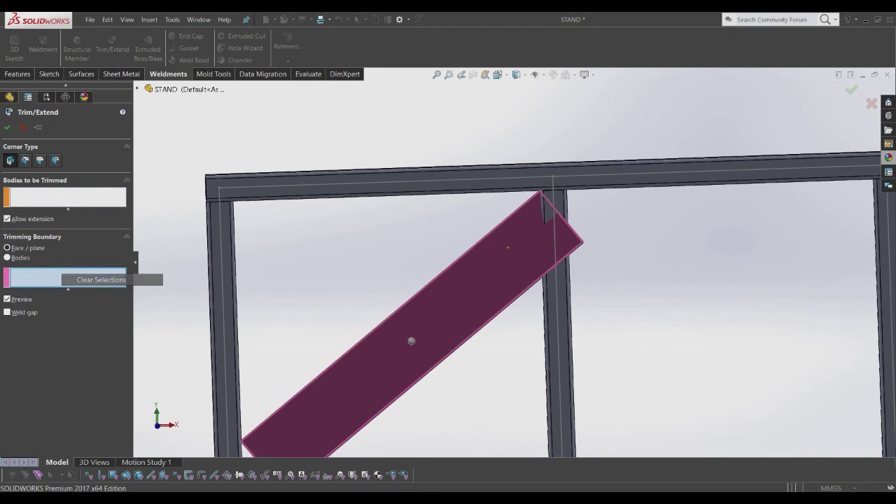
pyautogui.click(98, 279)
# Step: Set Flat bat 100X20(1) as the body to trim against the post face boundary
pyautogui.click(420, 329)
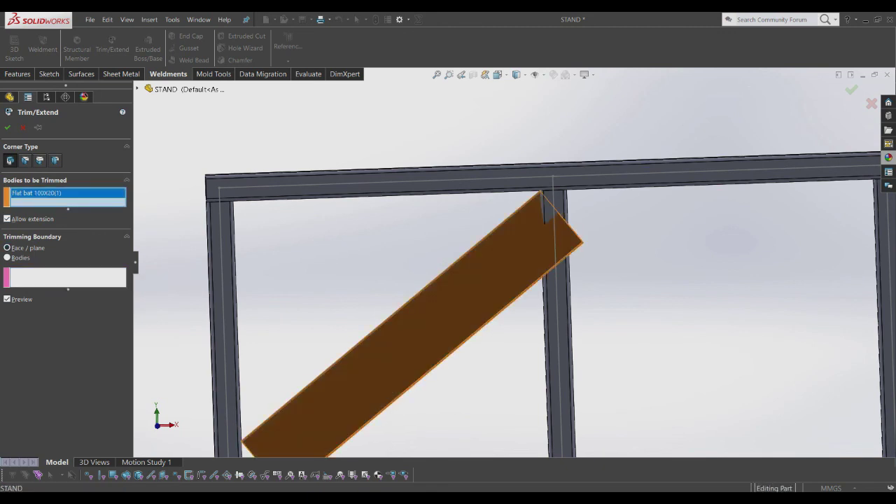
pyautogui.click(68, 278)
pyautogui.click(557, 343)
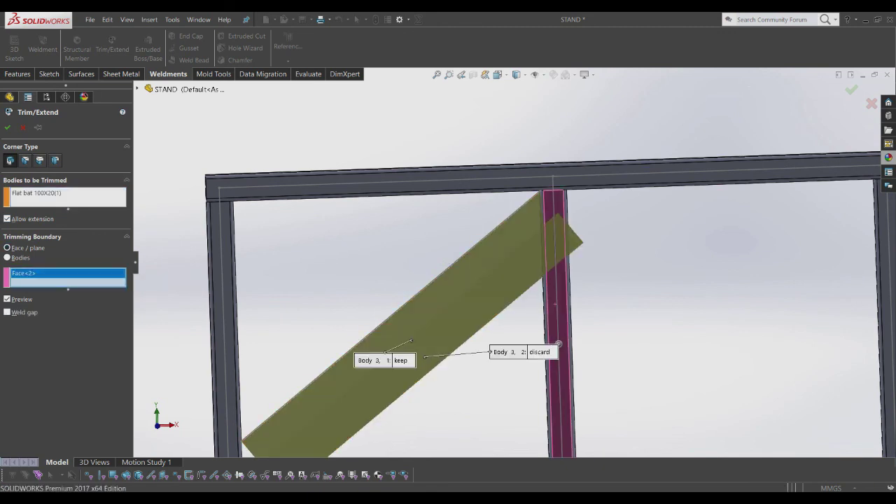
pyautogui.scroll(2, 491, 294)
pyautogui.scroll(2, 466, 302)
pyautogui.scroll(-3, 545, 298)
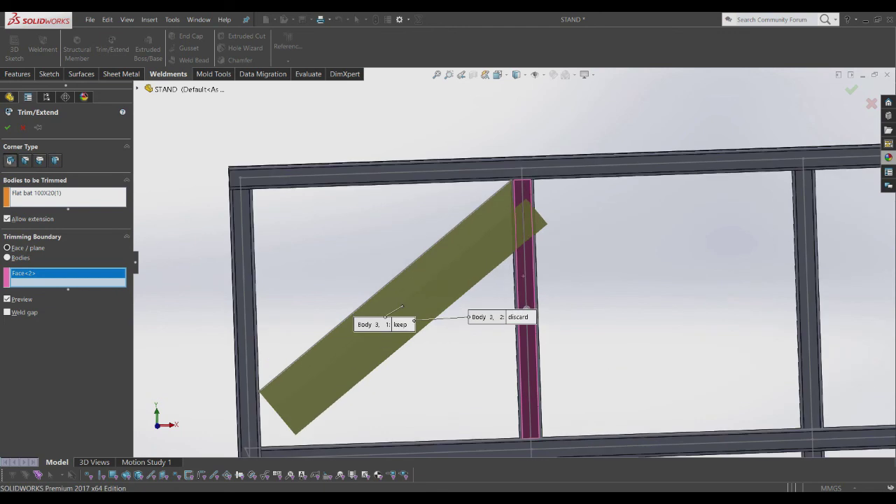